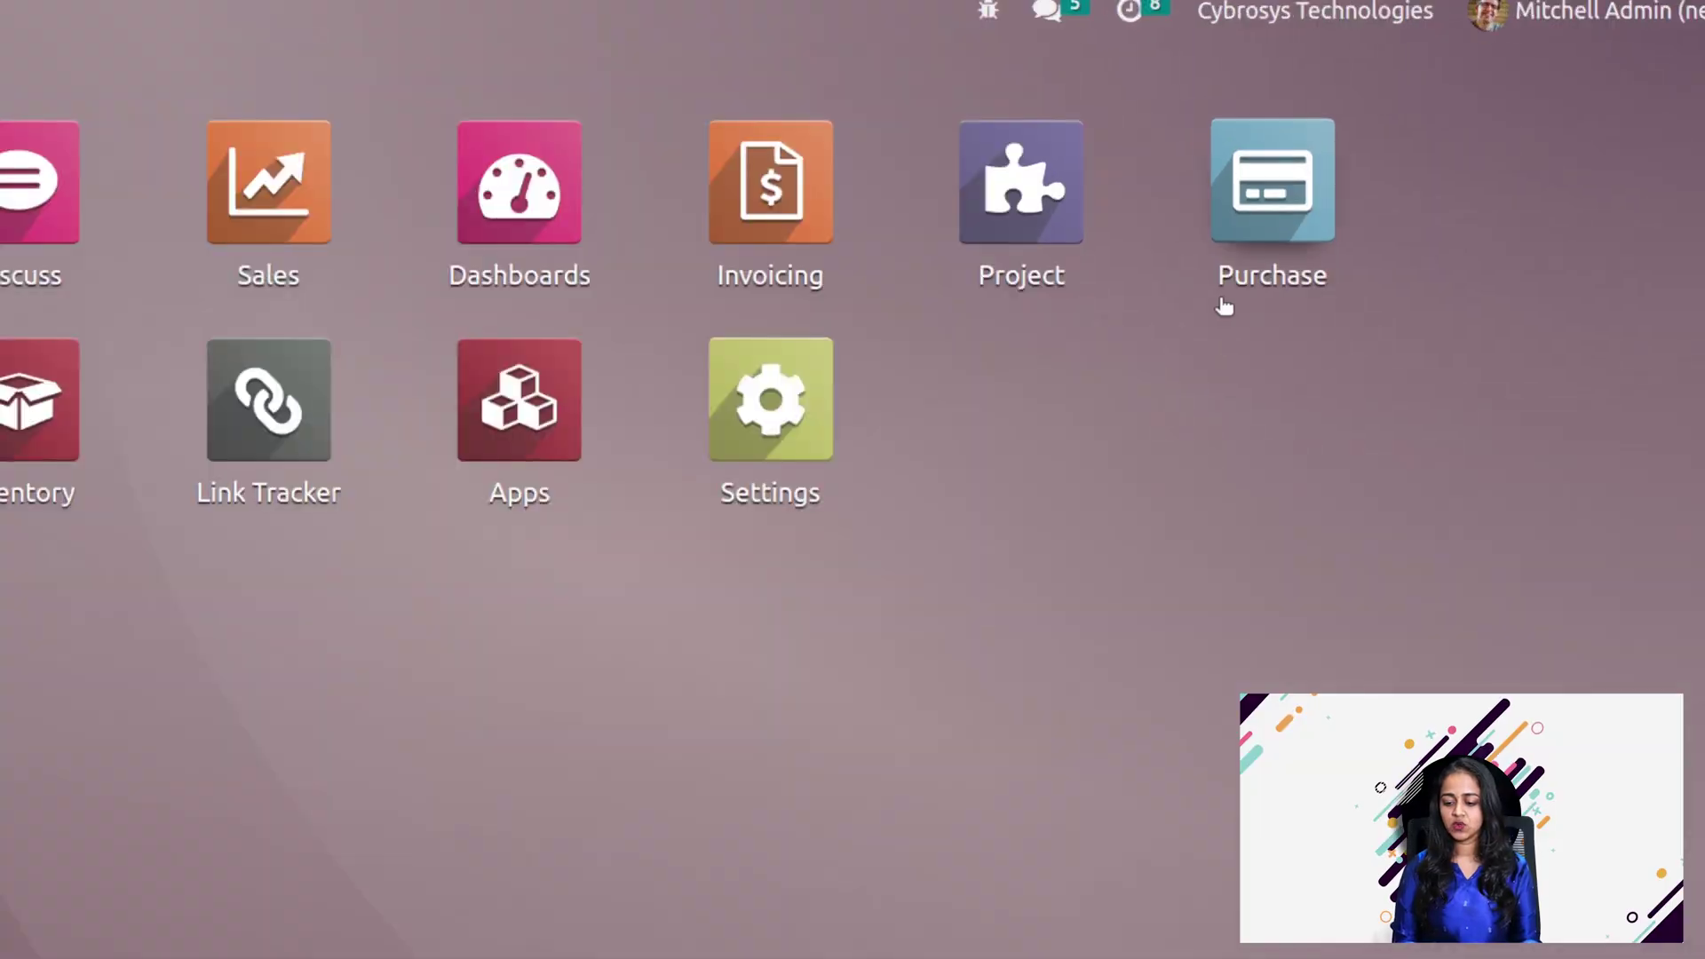
Open Purchase Analysis from the Purchase app's Reporting menu, showing December 2022 Untaxed Total
{"action": "left_click", "coordinate": [1262, 177]}
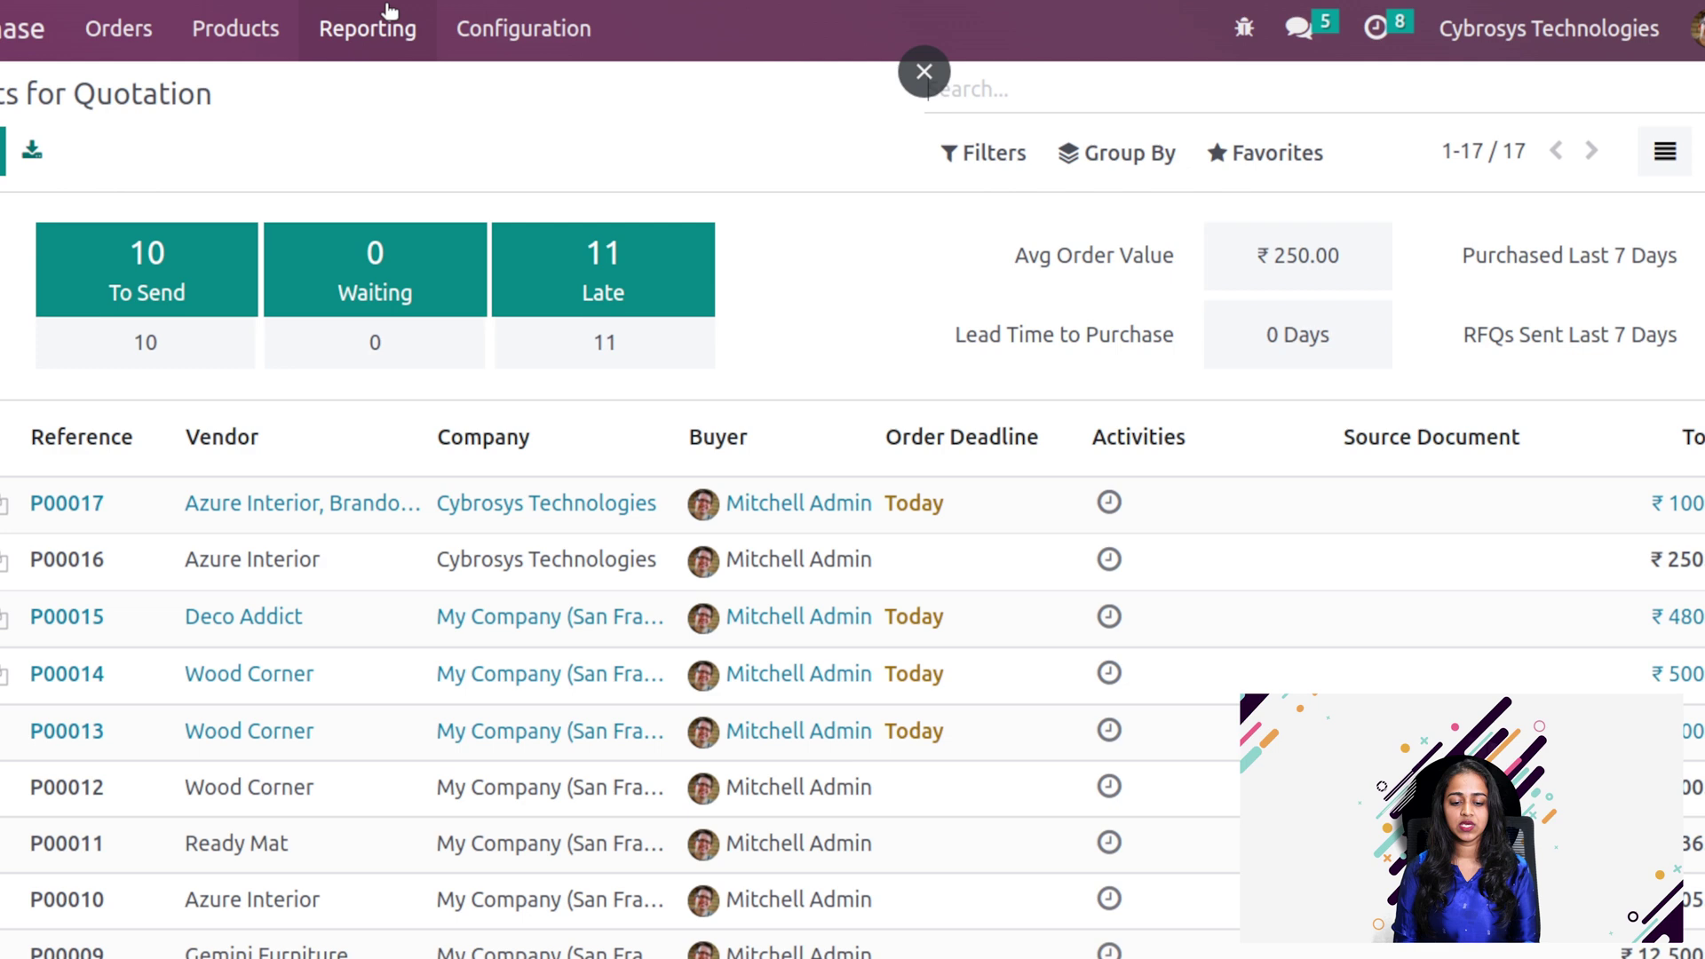
{"action": "left_click", "coordinate": [388, 30]}
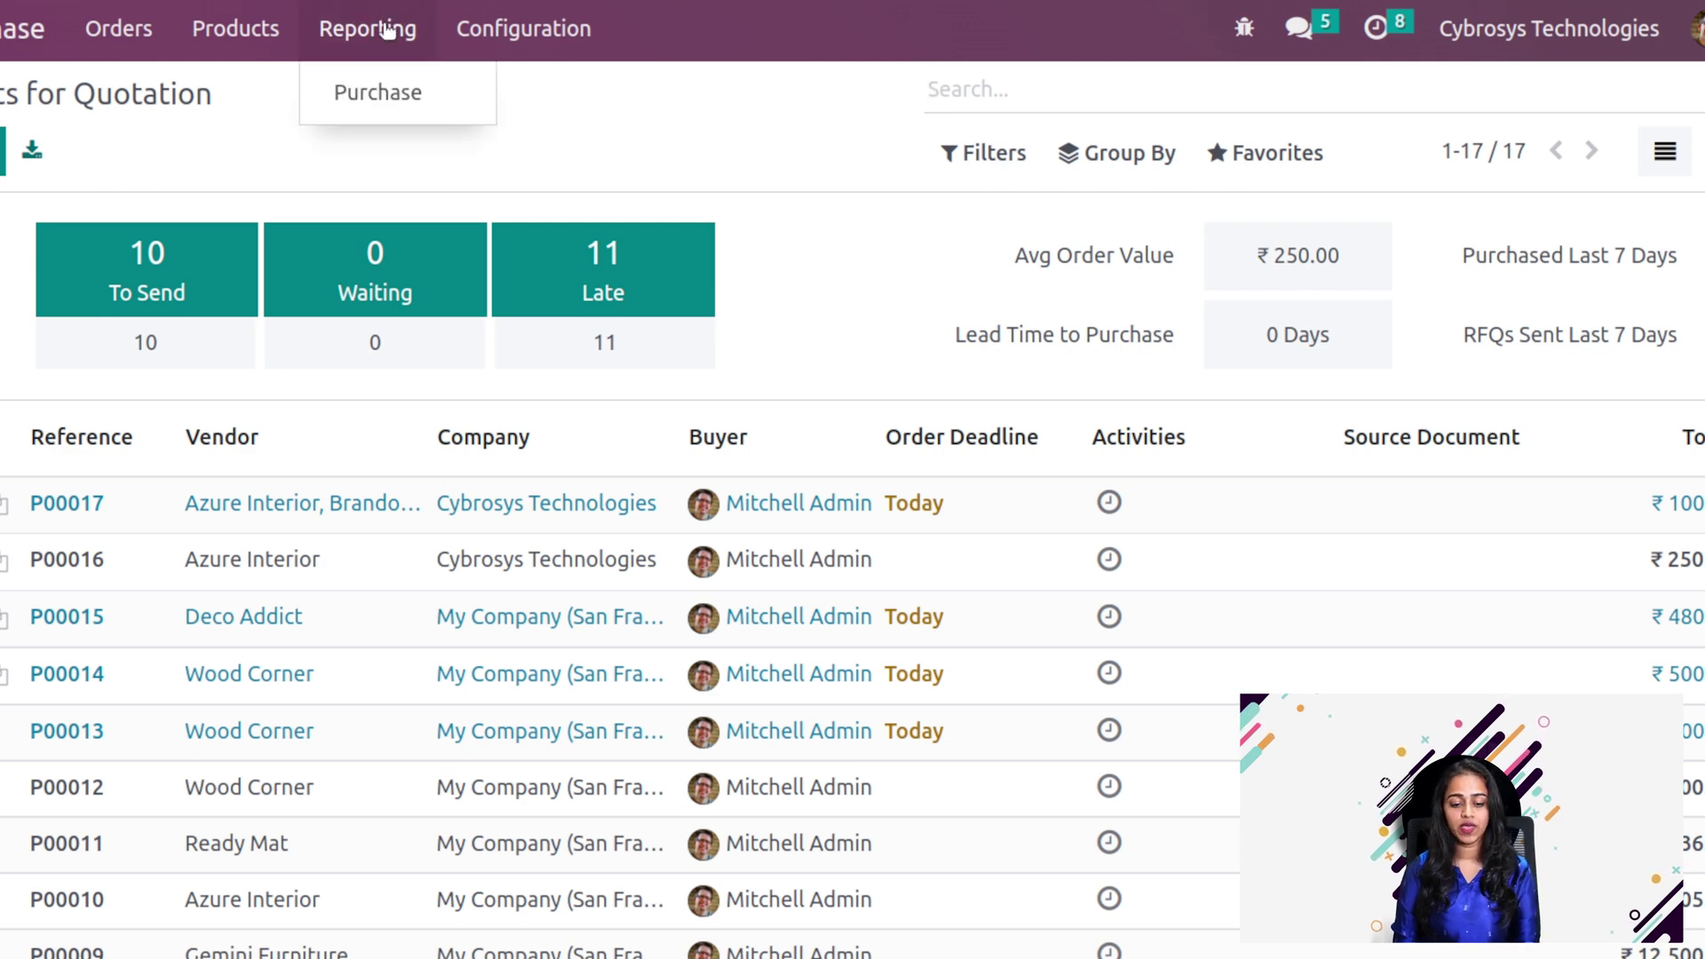
{"action": "left_click", "coordinate": [376, 94]}
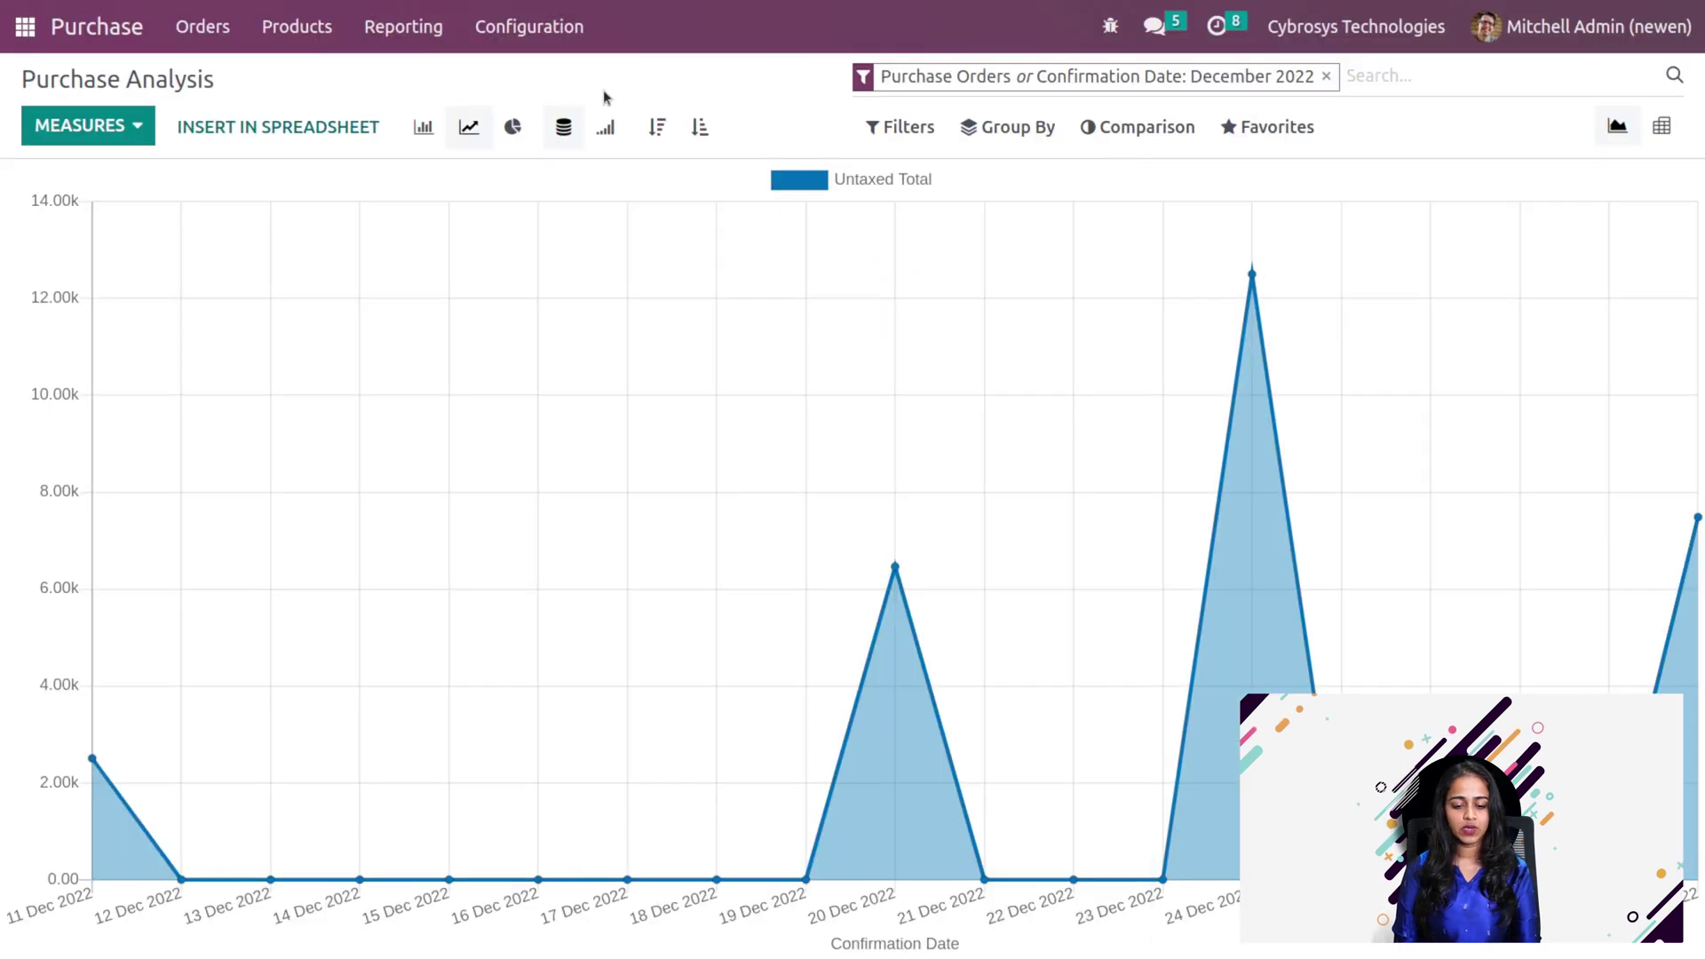
Drop the December 2022 filter and chart Qty Received, after trying Average Cost, Days to Receive, Gross Weight and Qty Ordered
{"action": "left_click", "coordinate": [1327, 78]}
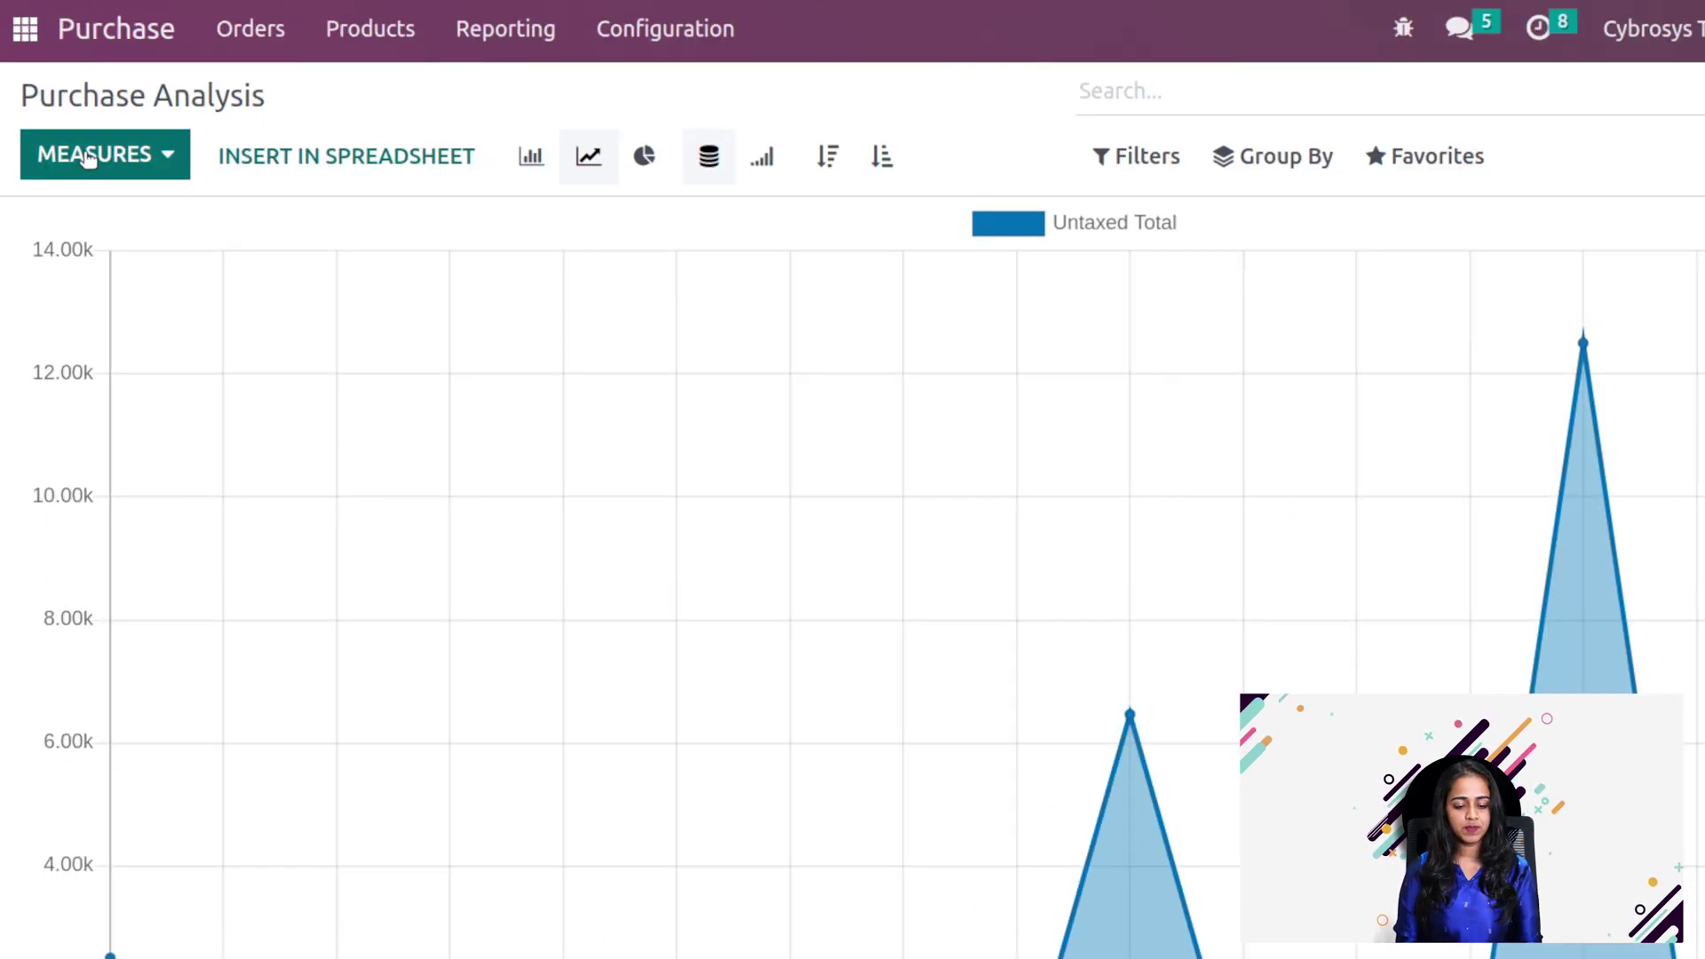
{"action": "left_click", "coordinate": [89, 158]}
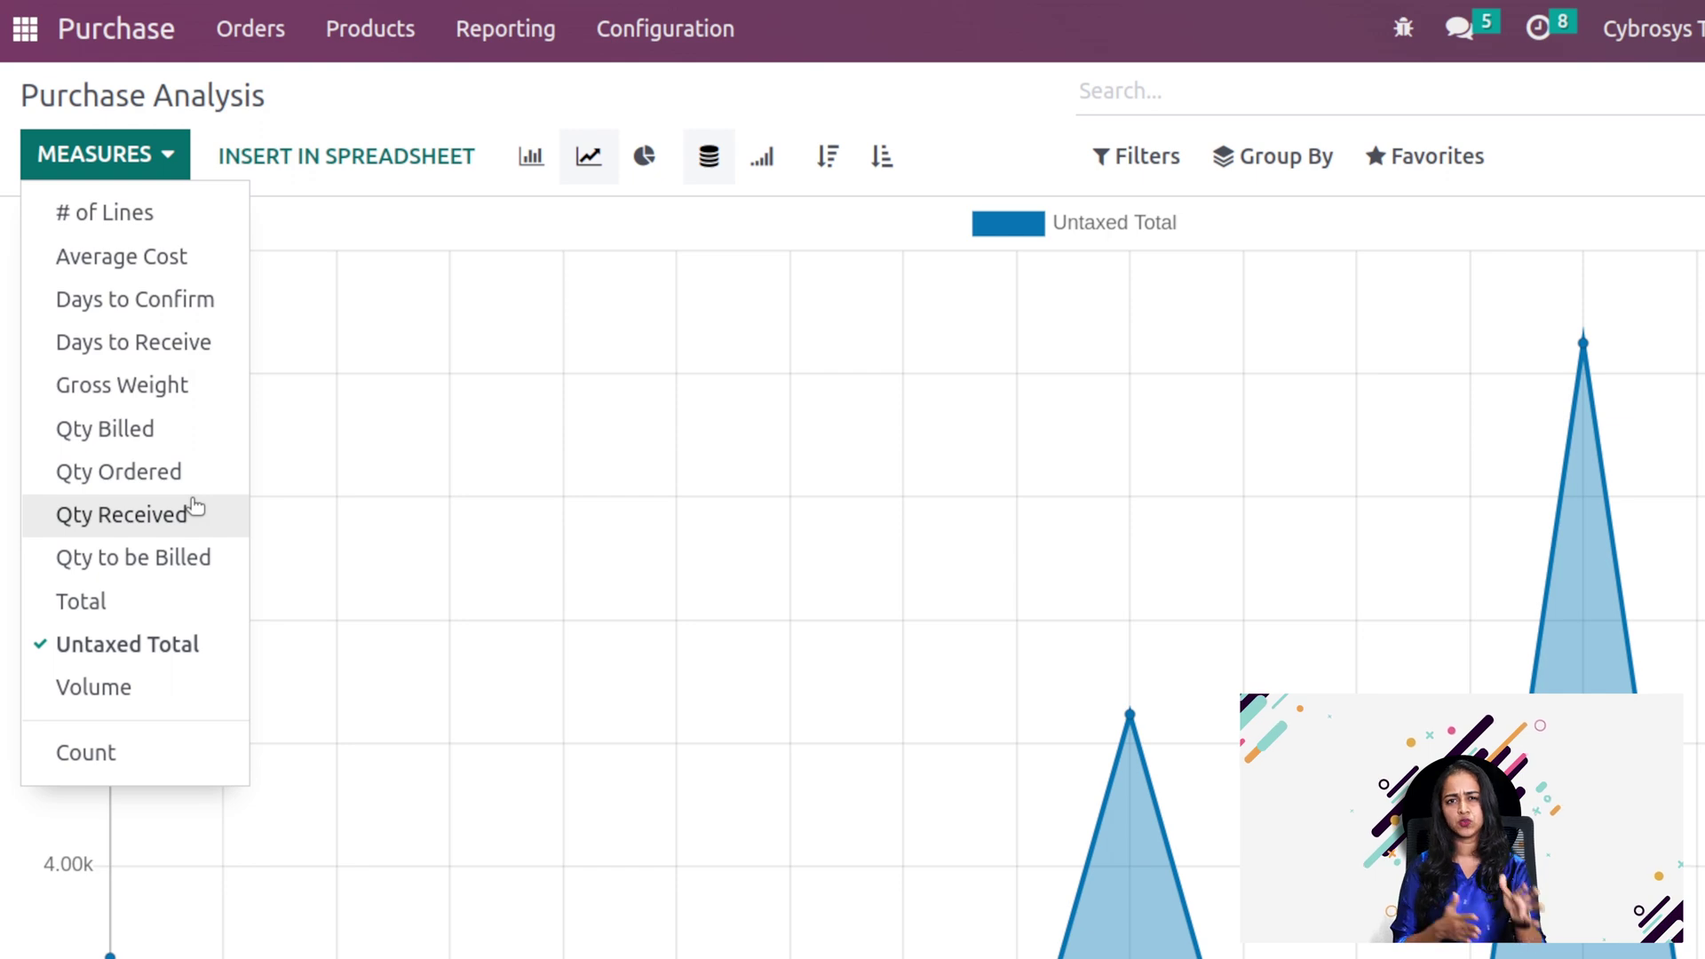
{"action": "left_click", "coordinate": [84, 257]}
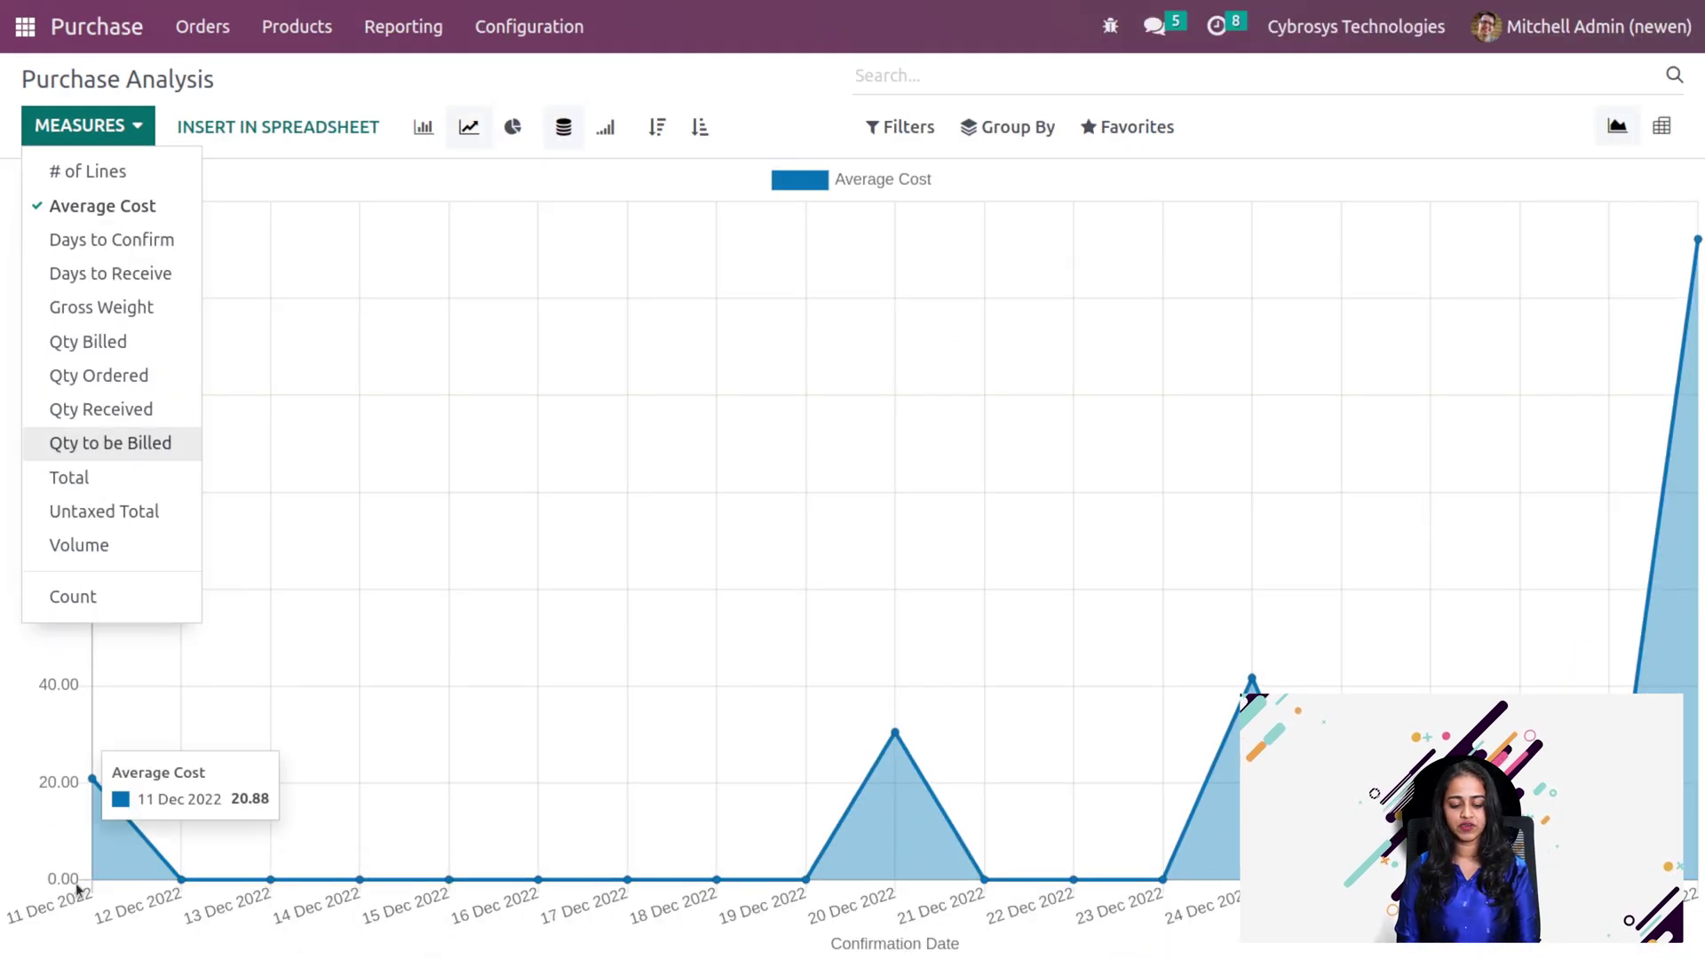
{"action": "left_click", "coordinate": [90, 266]}
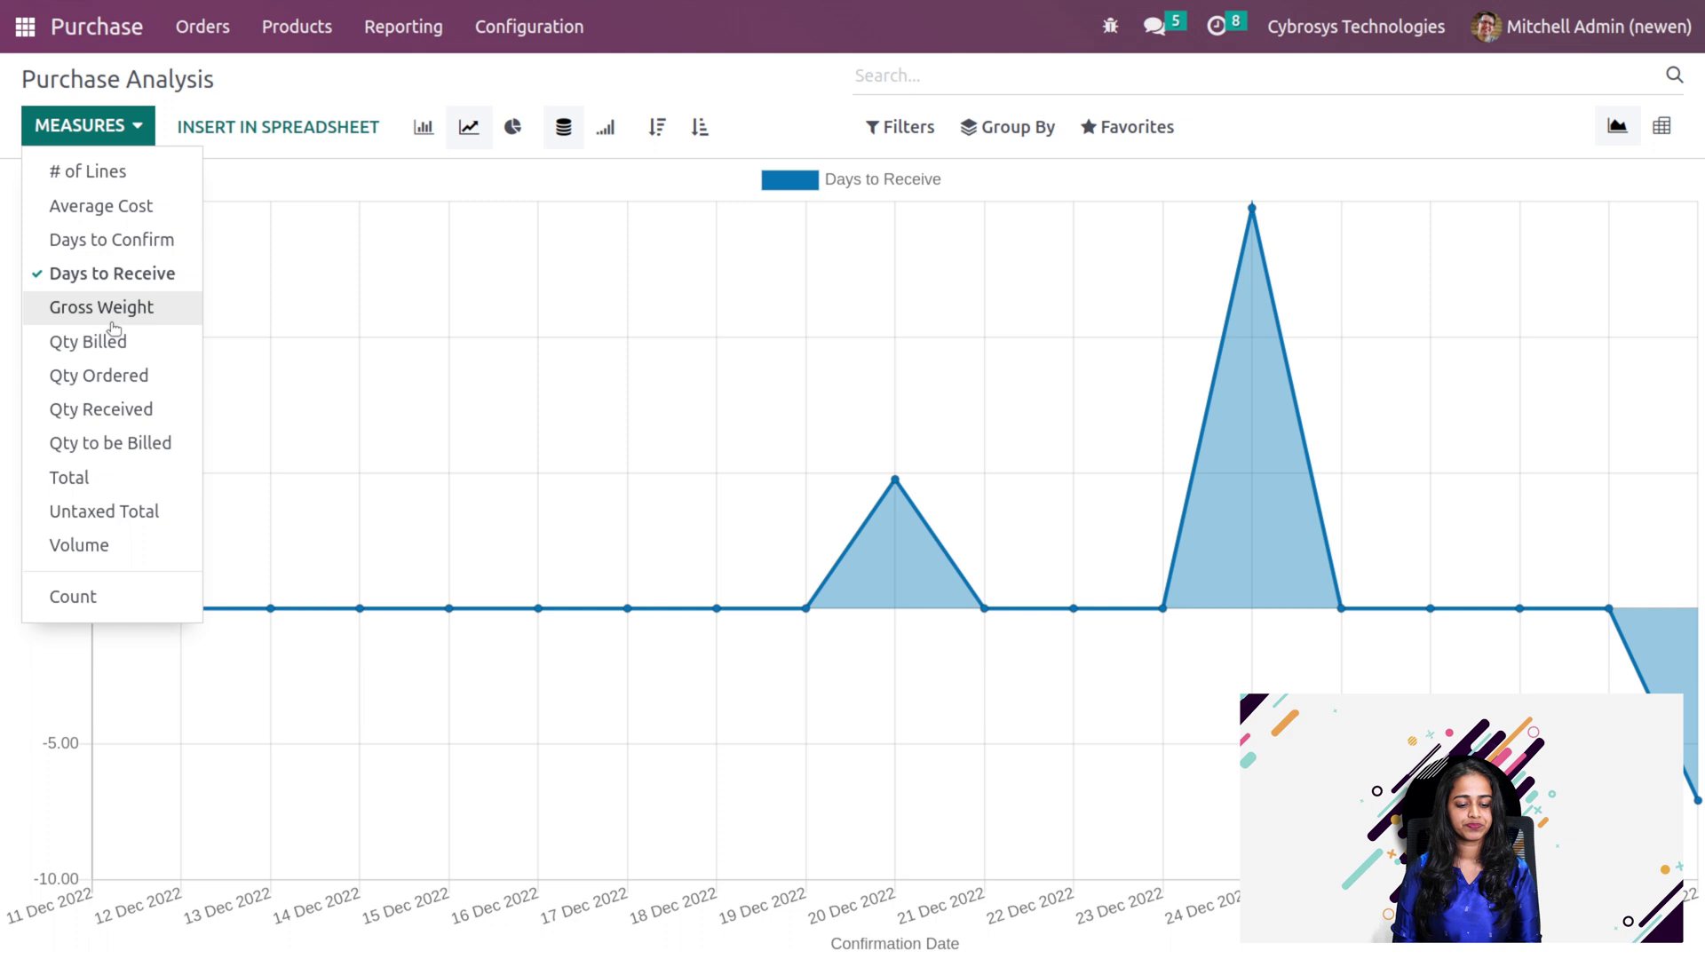
{"action": "left_click", "coordinate": [121, 309]}
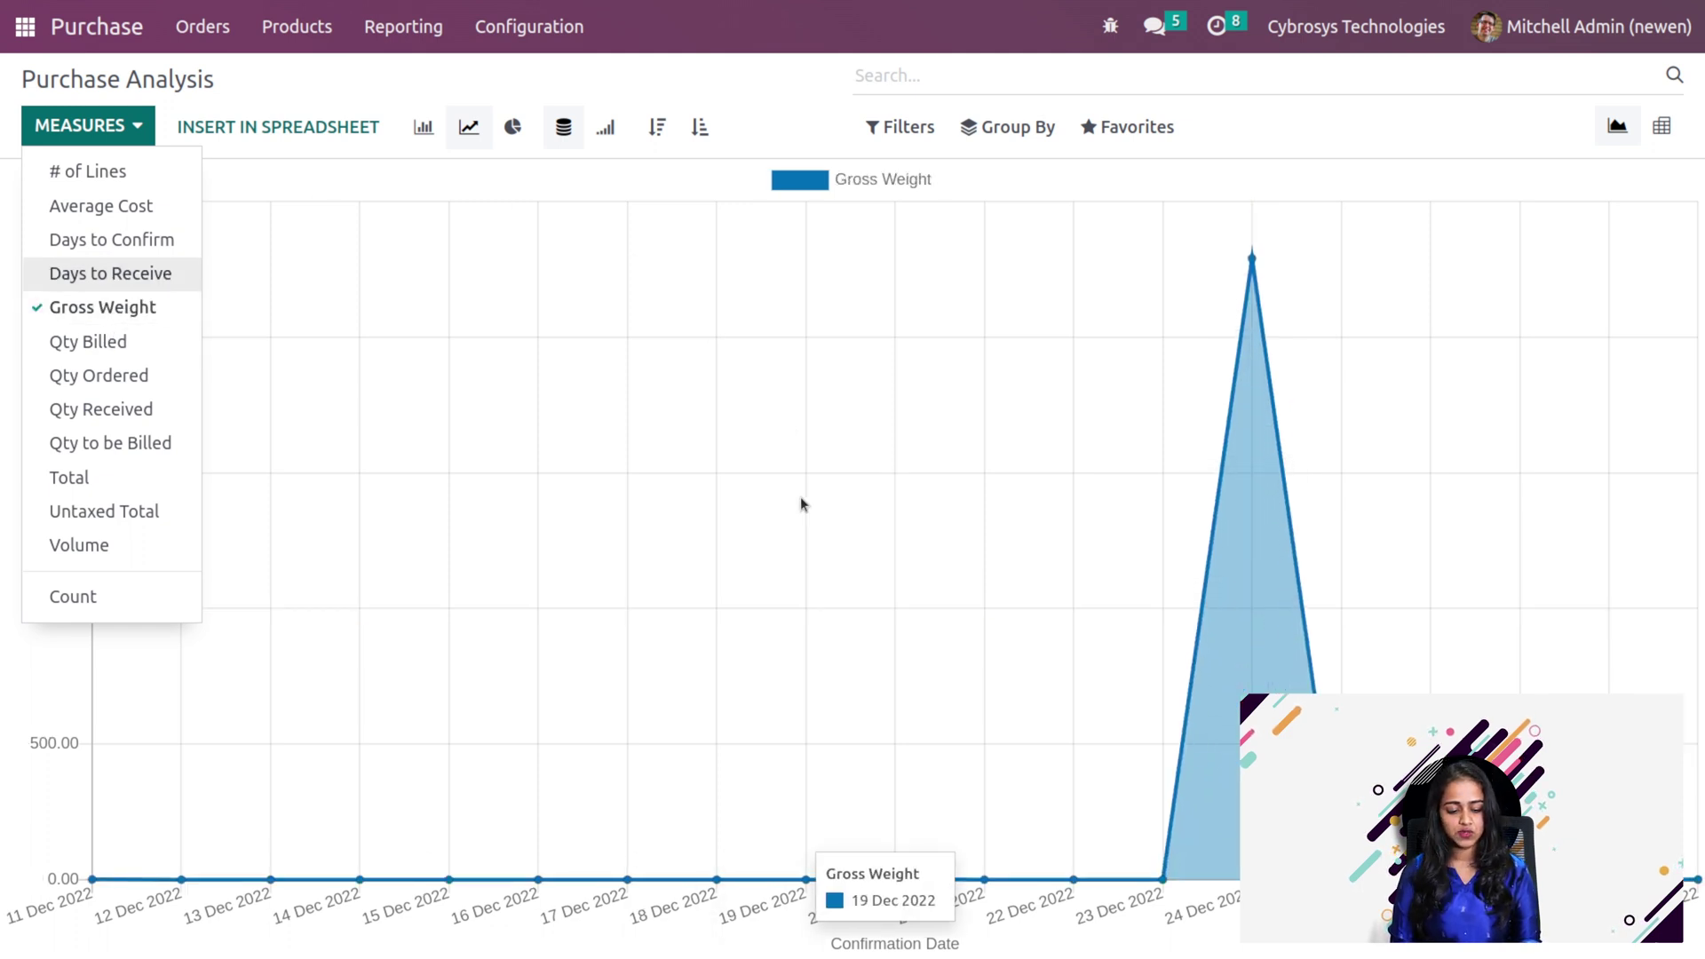
{"action": "left_click", "coordinate": [114, 377]}
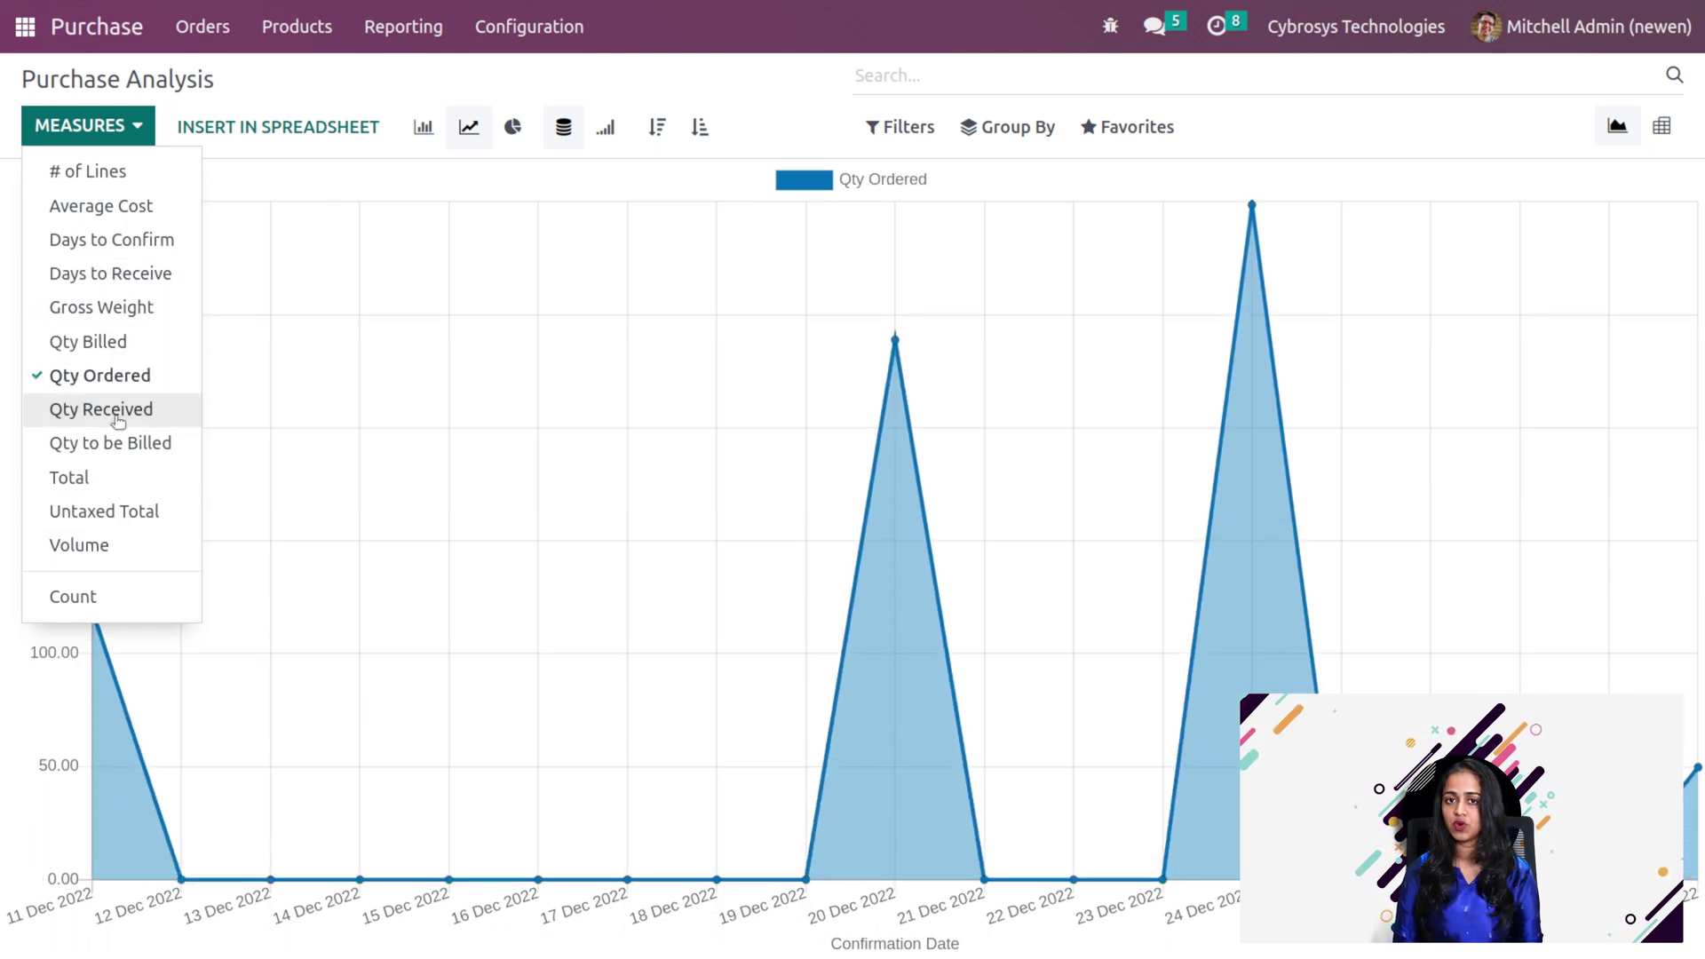
{"action": "left_click", "coordinate": [98, 410]}
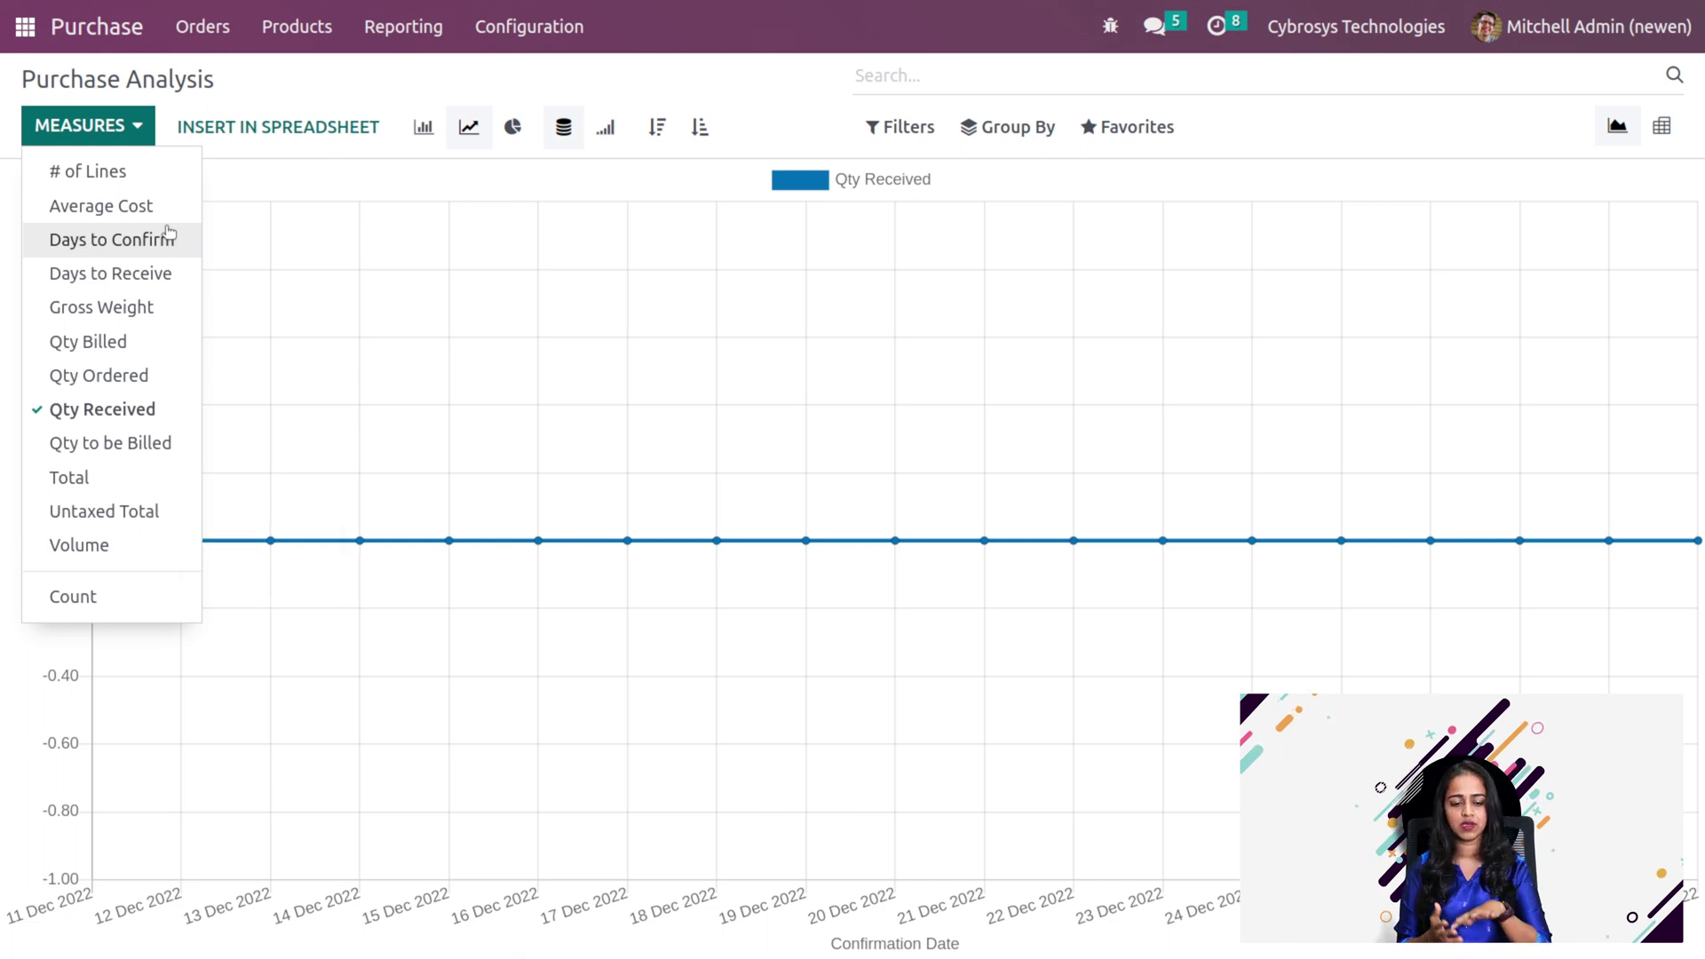
{"action": "left_click", "coordinate": [319, 103]}
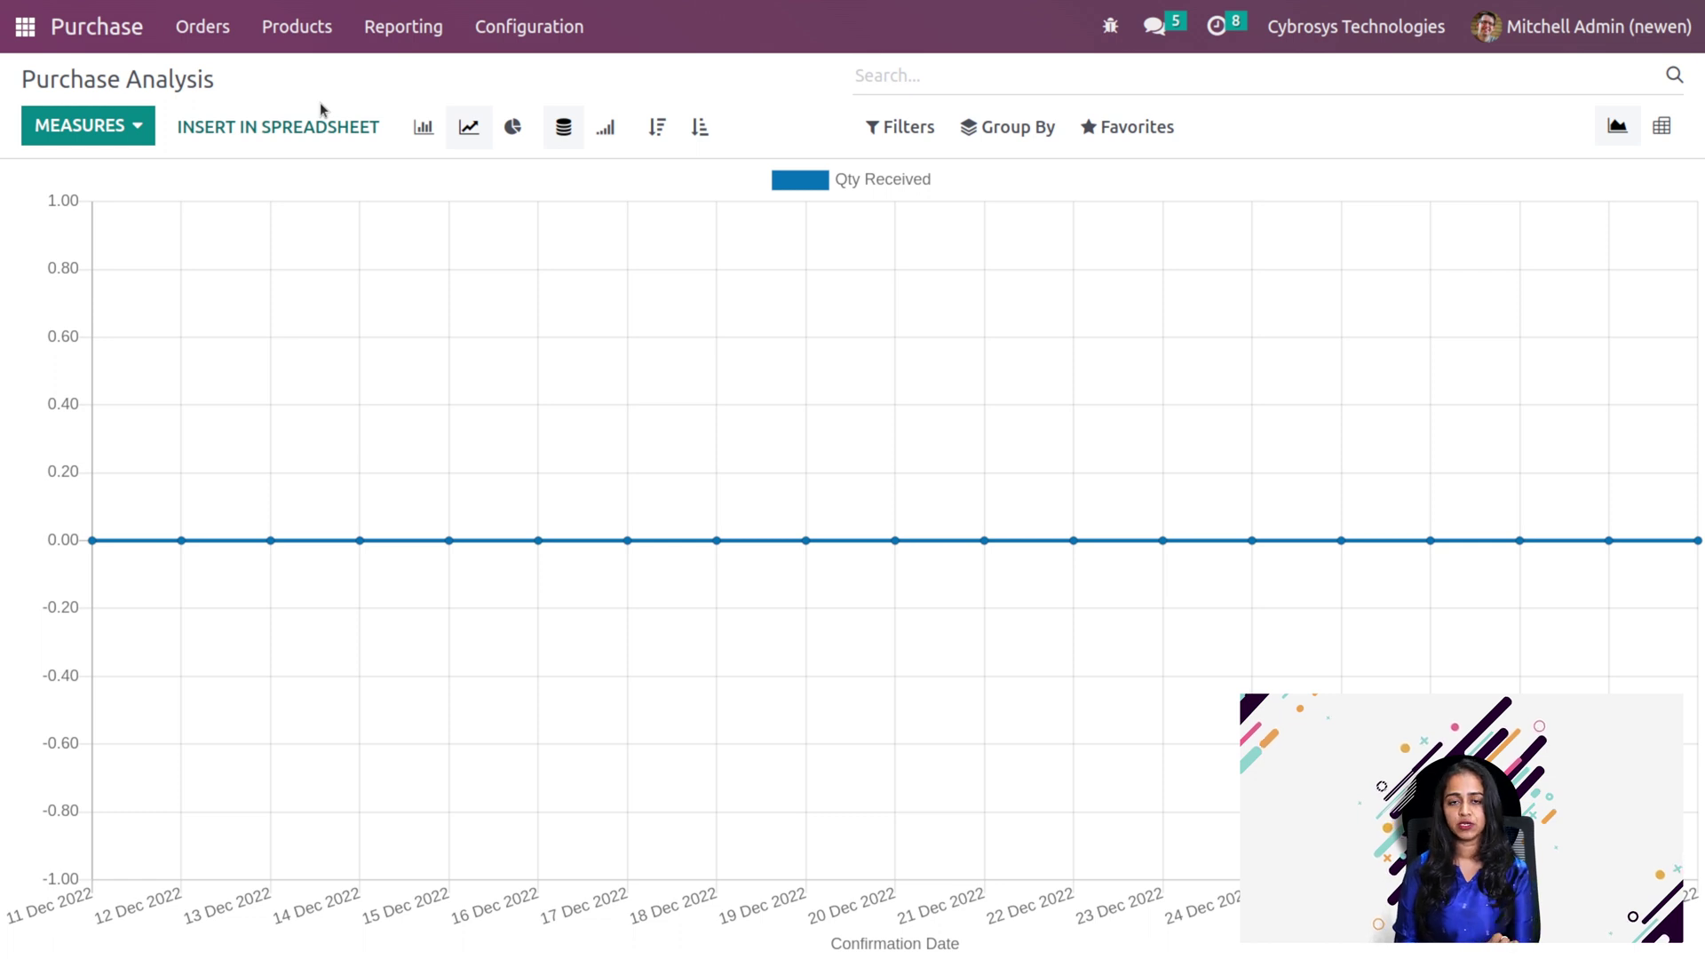
Chart Count instead of Qty Received as a pie chart split by confirmation date
{"action": "left_click", "coordinate": [437, 135]}
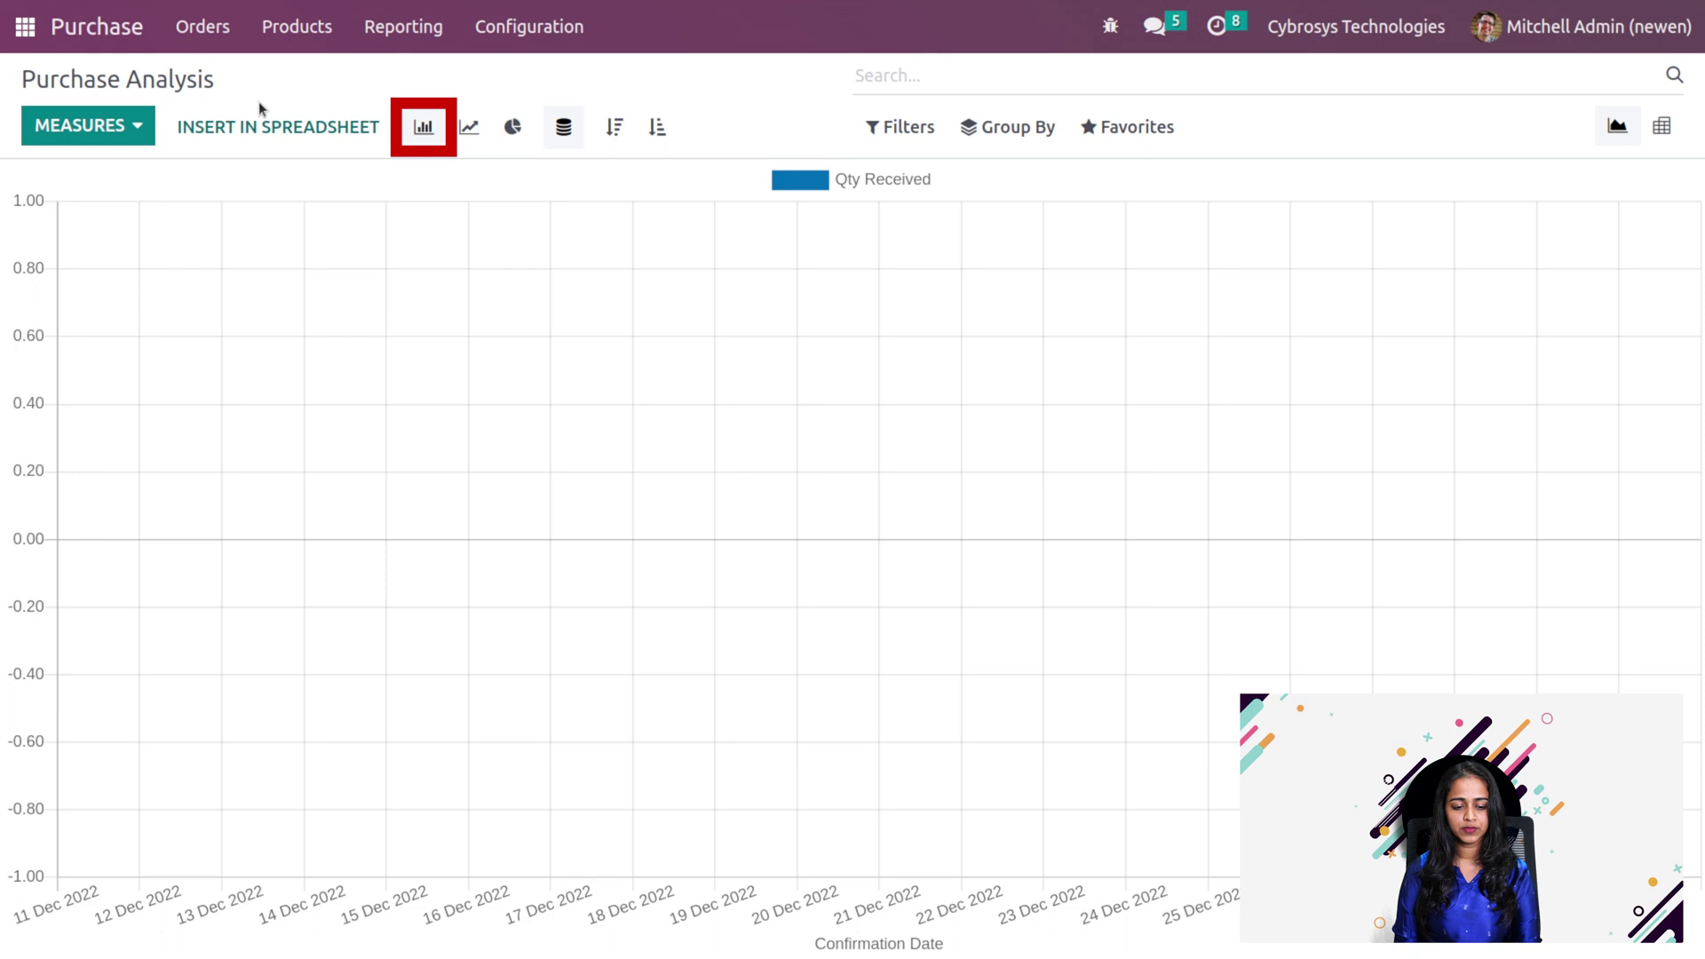
{"action": "left_click", "coordinate": [124, 131]}
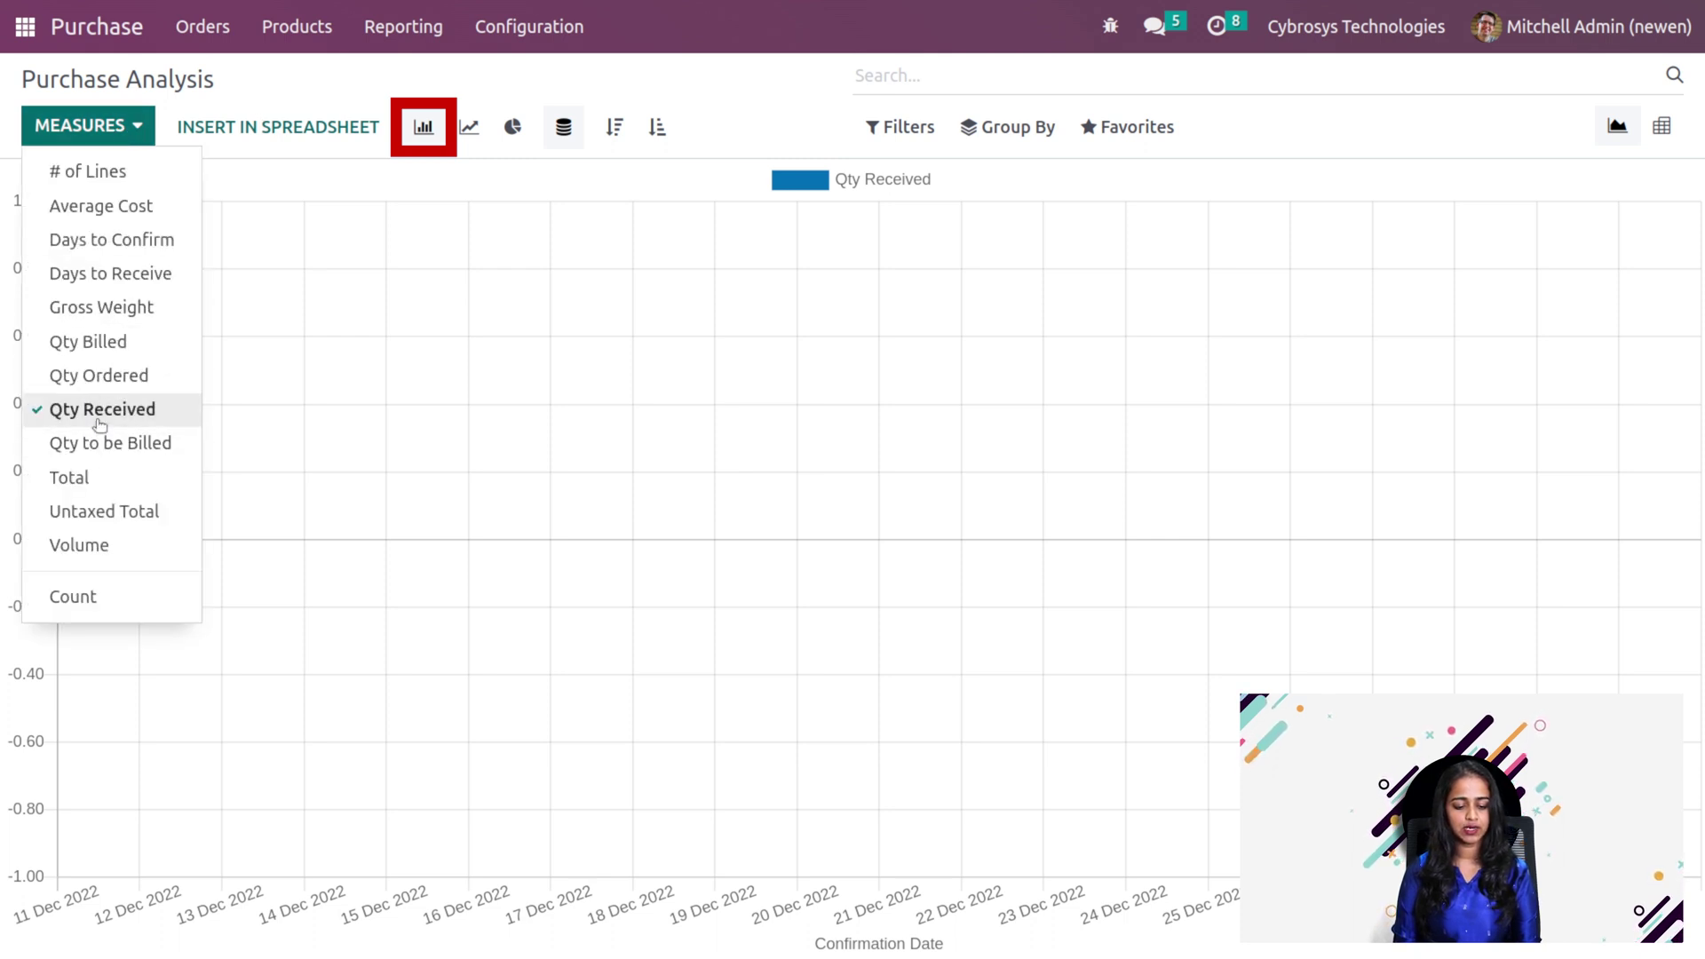
{"action": "left_click", "coordinate": [112, 608]}
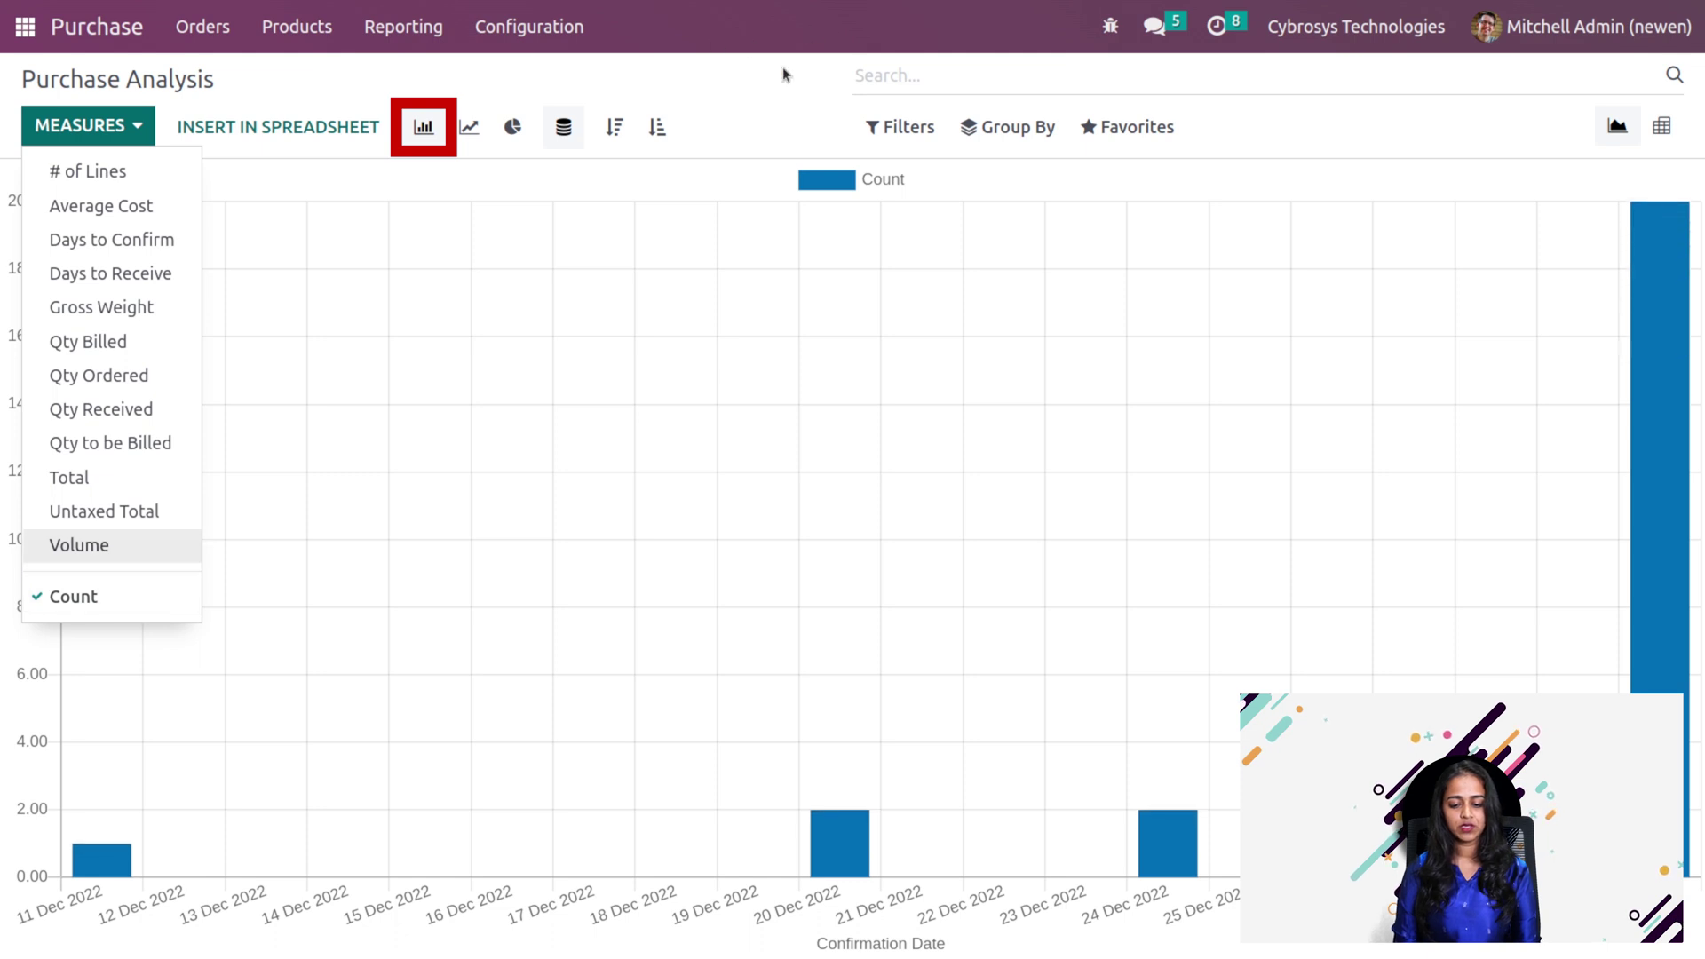
{"action": "left_click", "coordinate": [745, 112]}
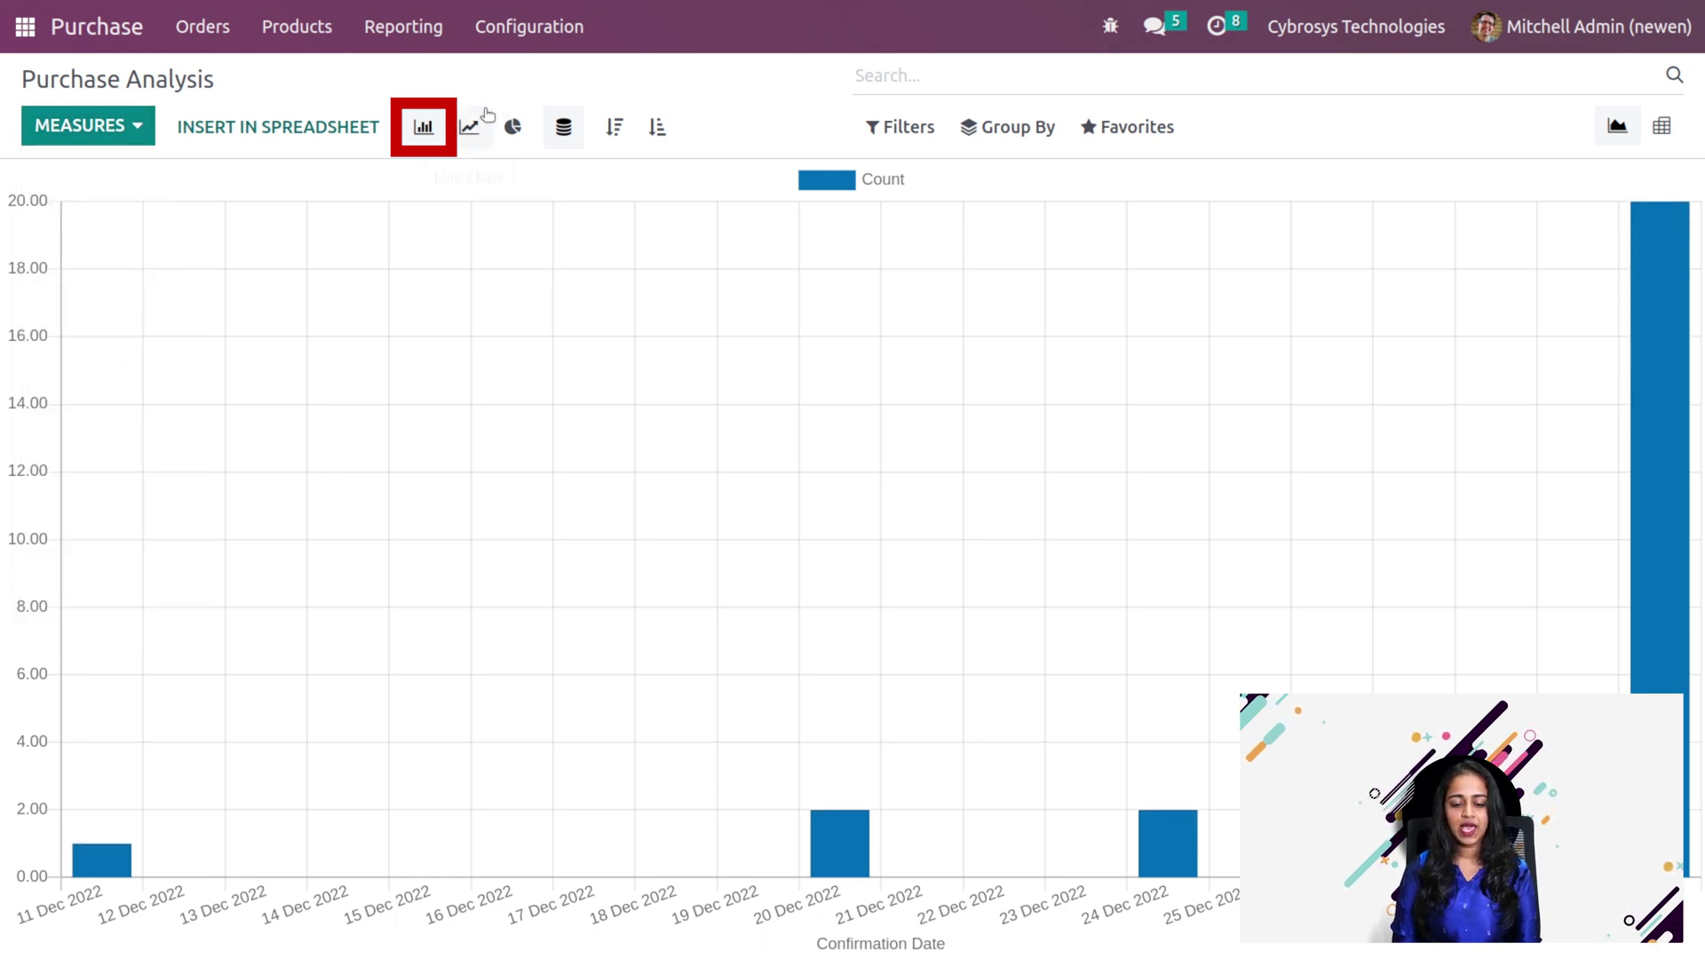
{"action": "left_click", "coordinate": [514, 127]}
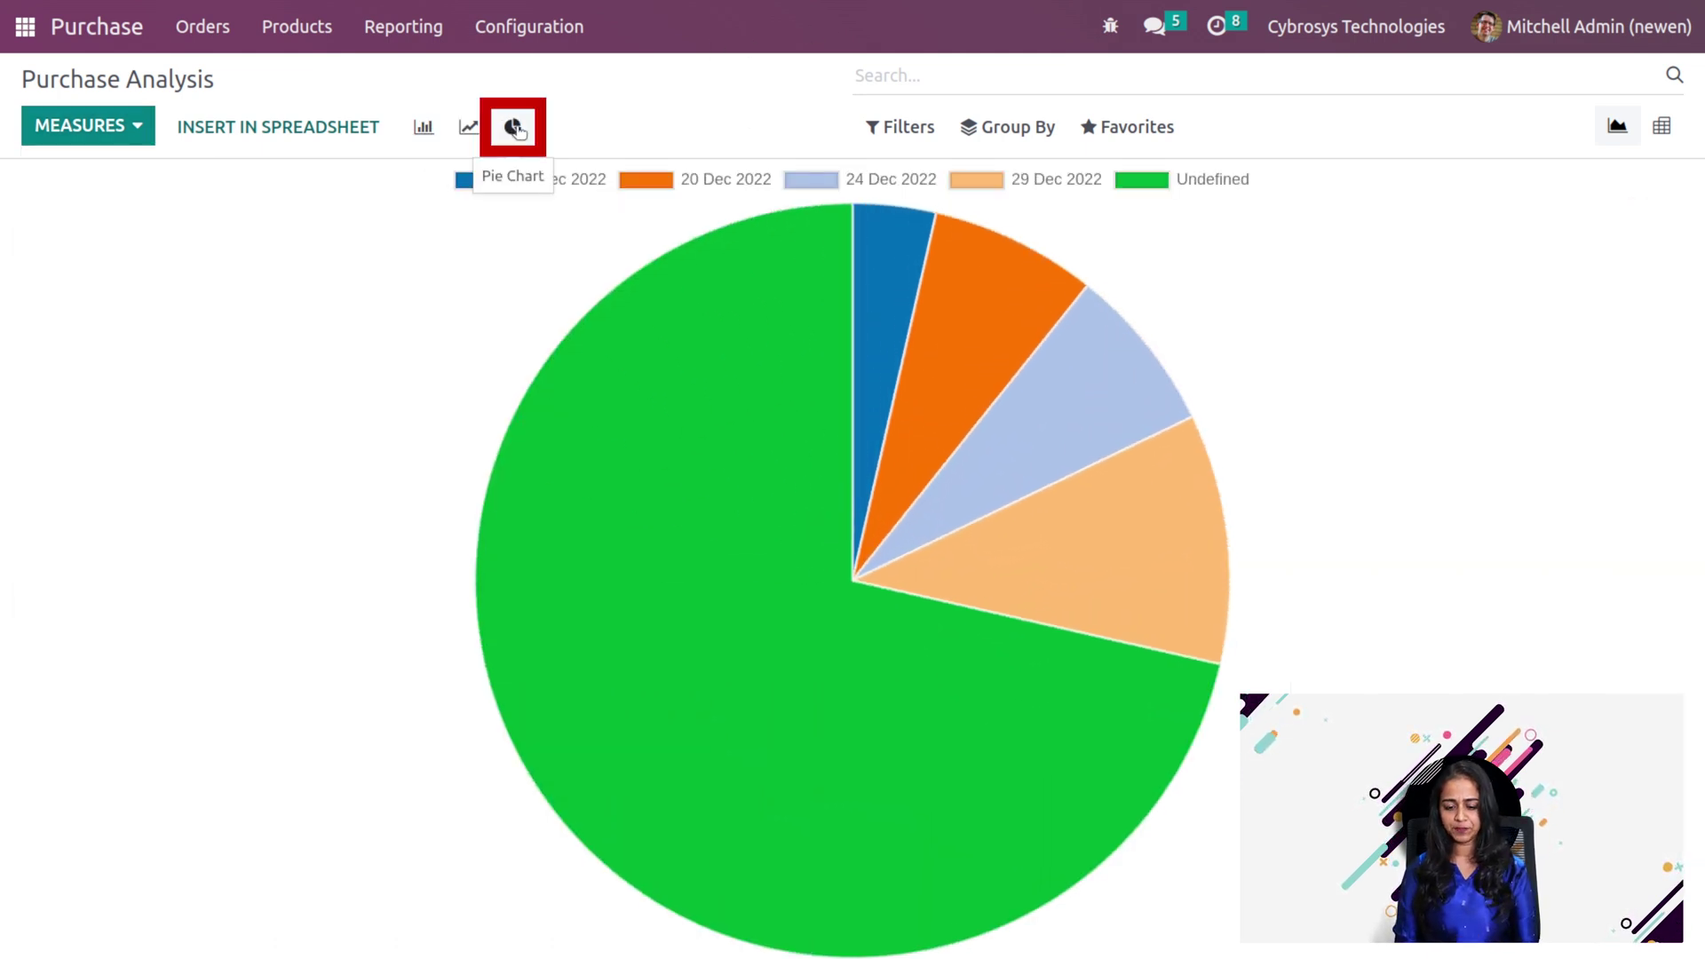
{"action": "mouse_move", "coordinate": [615, 542]}
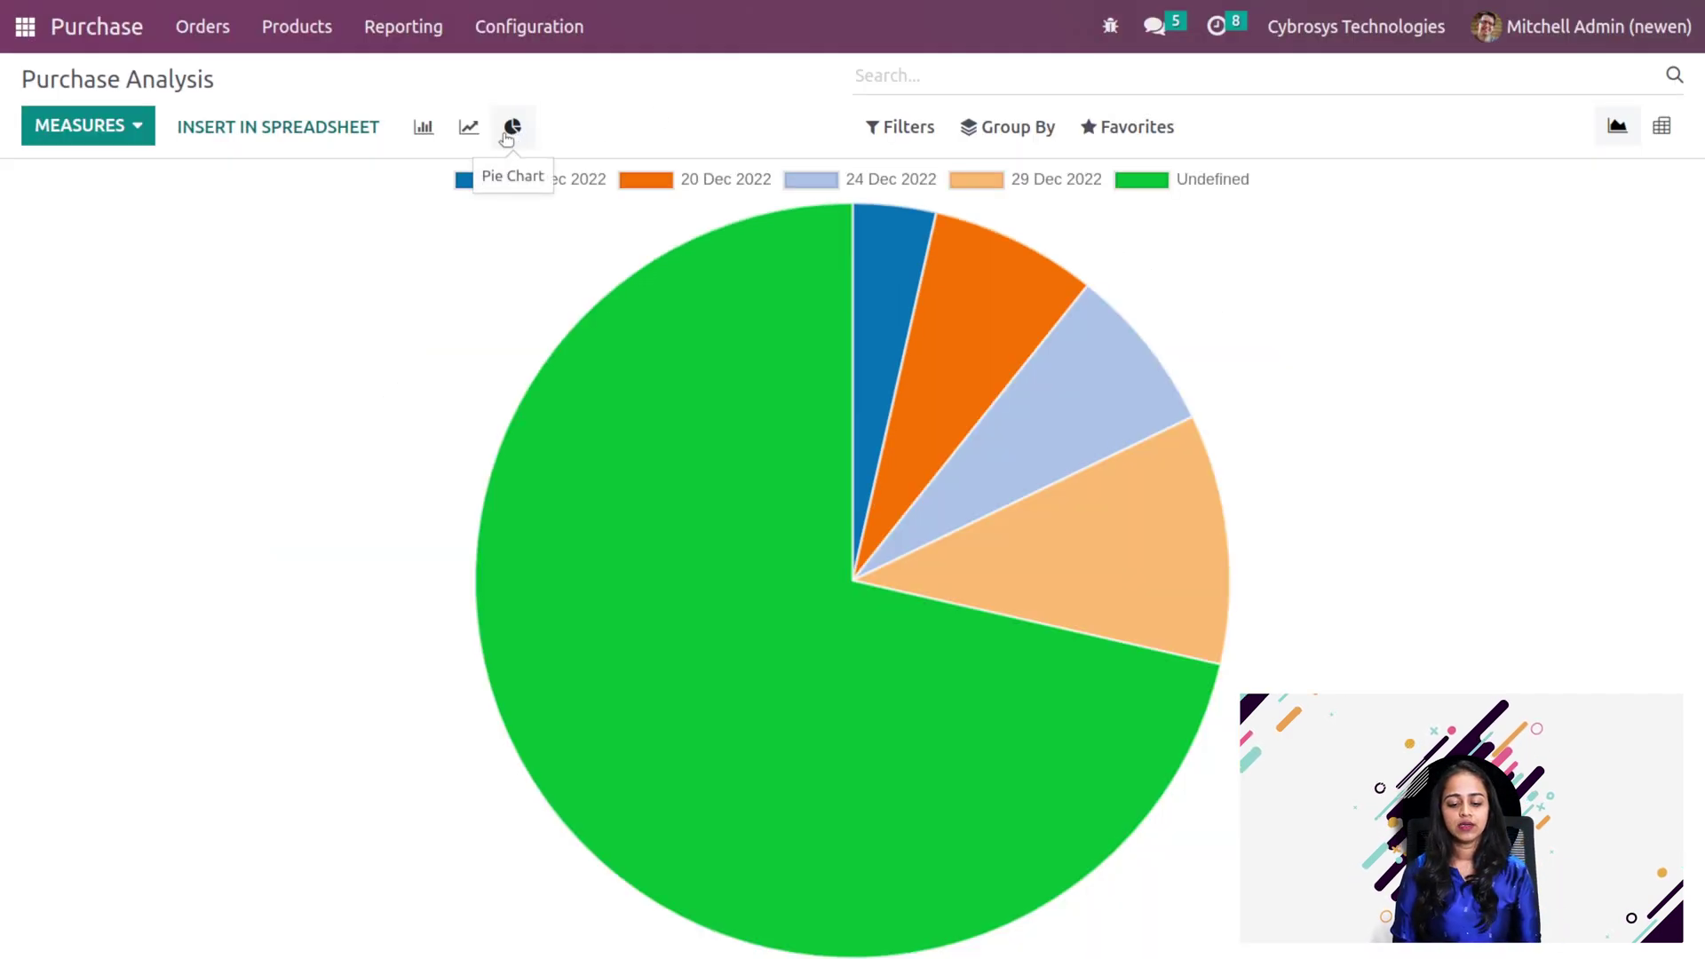
Compare line, bar and pie views, then stack the bar chart and sort it descending and ascending
{"action": "left_click", "coordinate": [468, 133]}
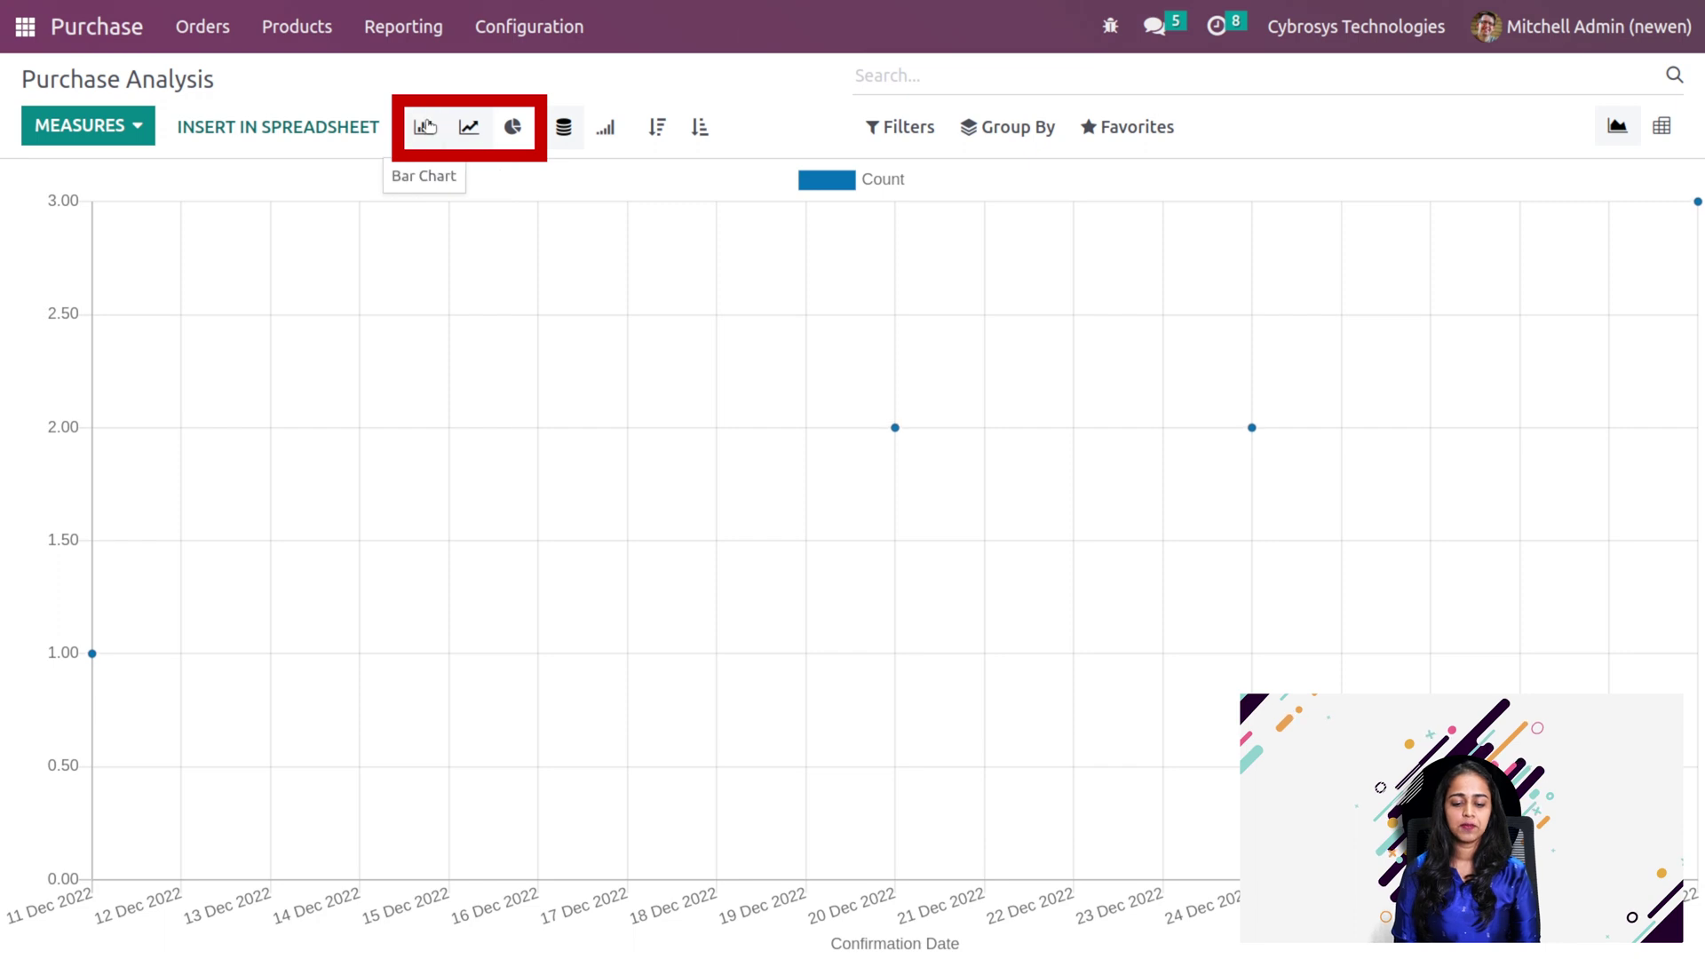
{"action": "left_click", "coordinate": [426, 127]}
{"action": "left_click", "coordinate": [512, 127]}
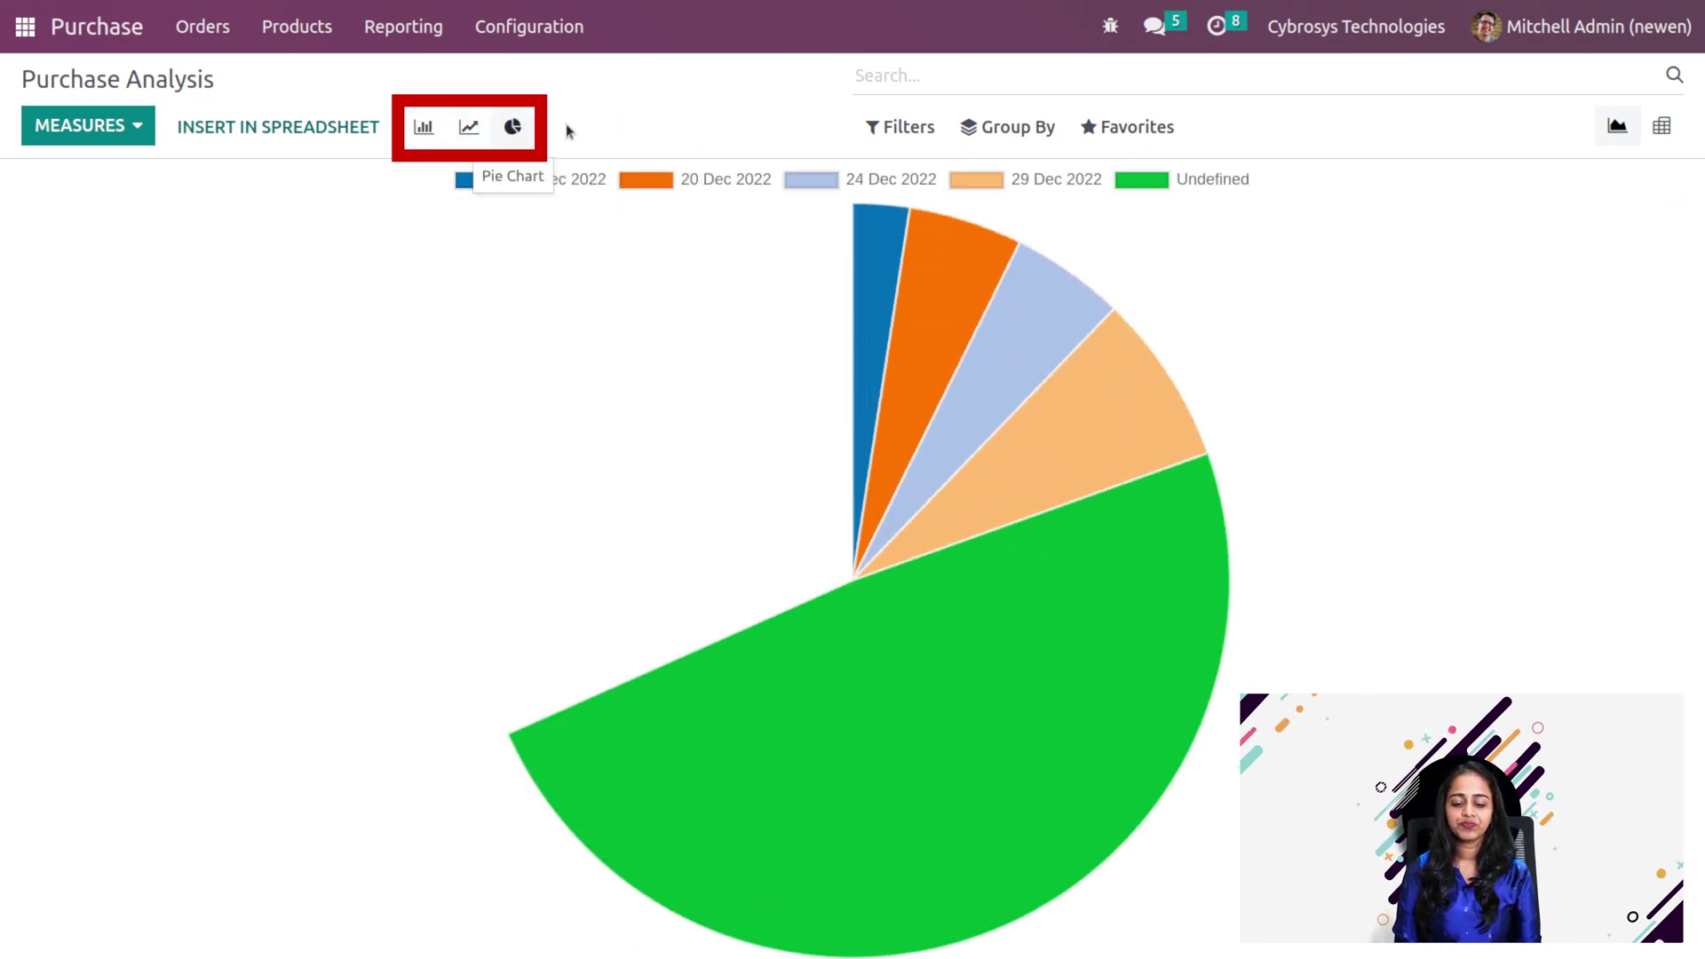
{"action": "left_click", "coordinate": [424, 127]}
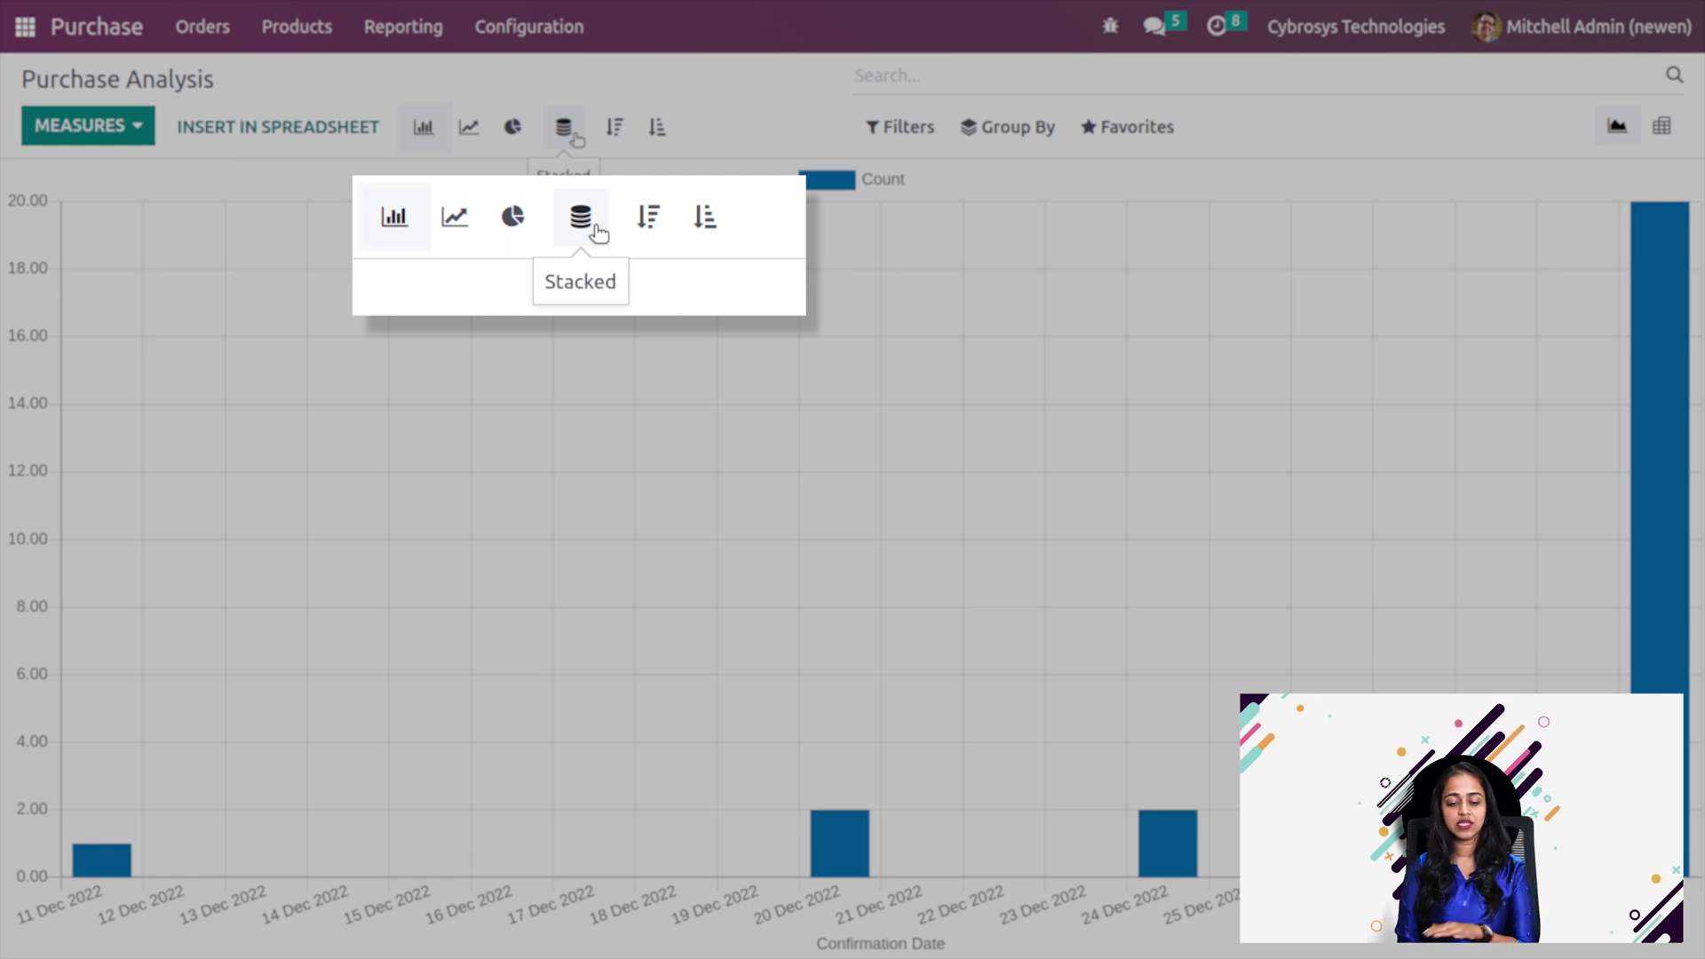
{"action": "left_click", "coordinate": [575, 138]}
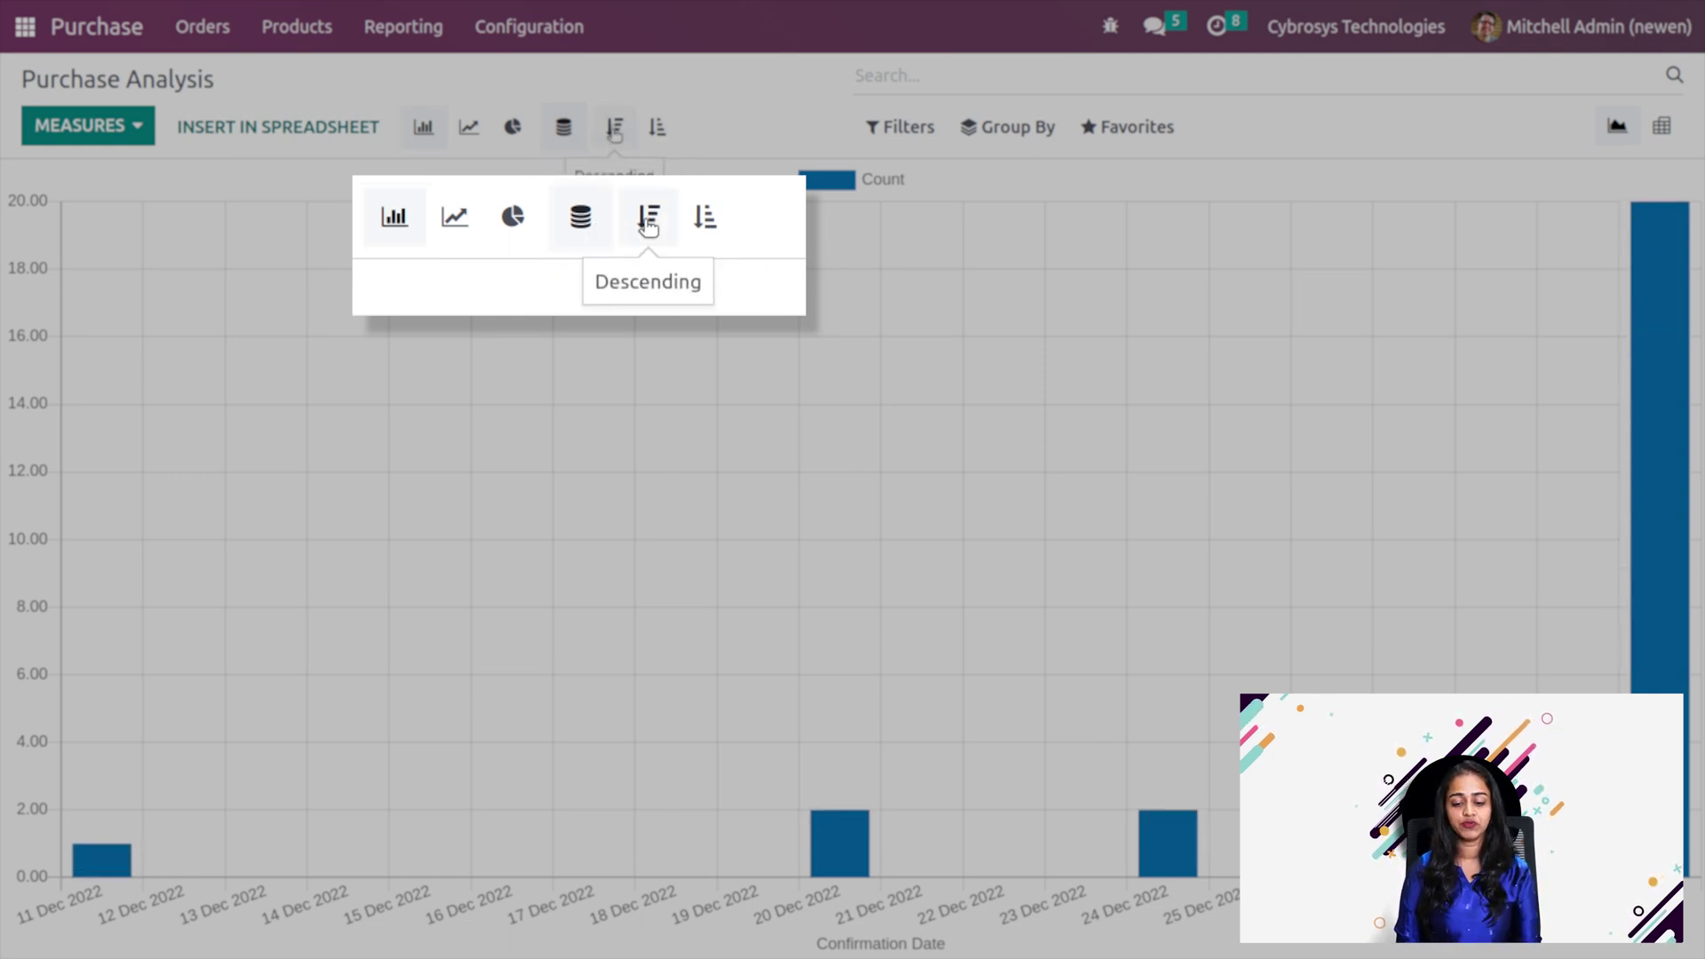
{"action": "left_click", "coordinate": [615, 129]}
{"action": "left_click", "coordinate": [657, 128]}
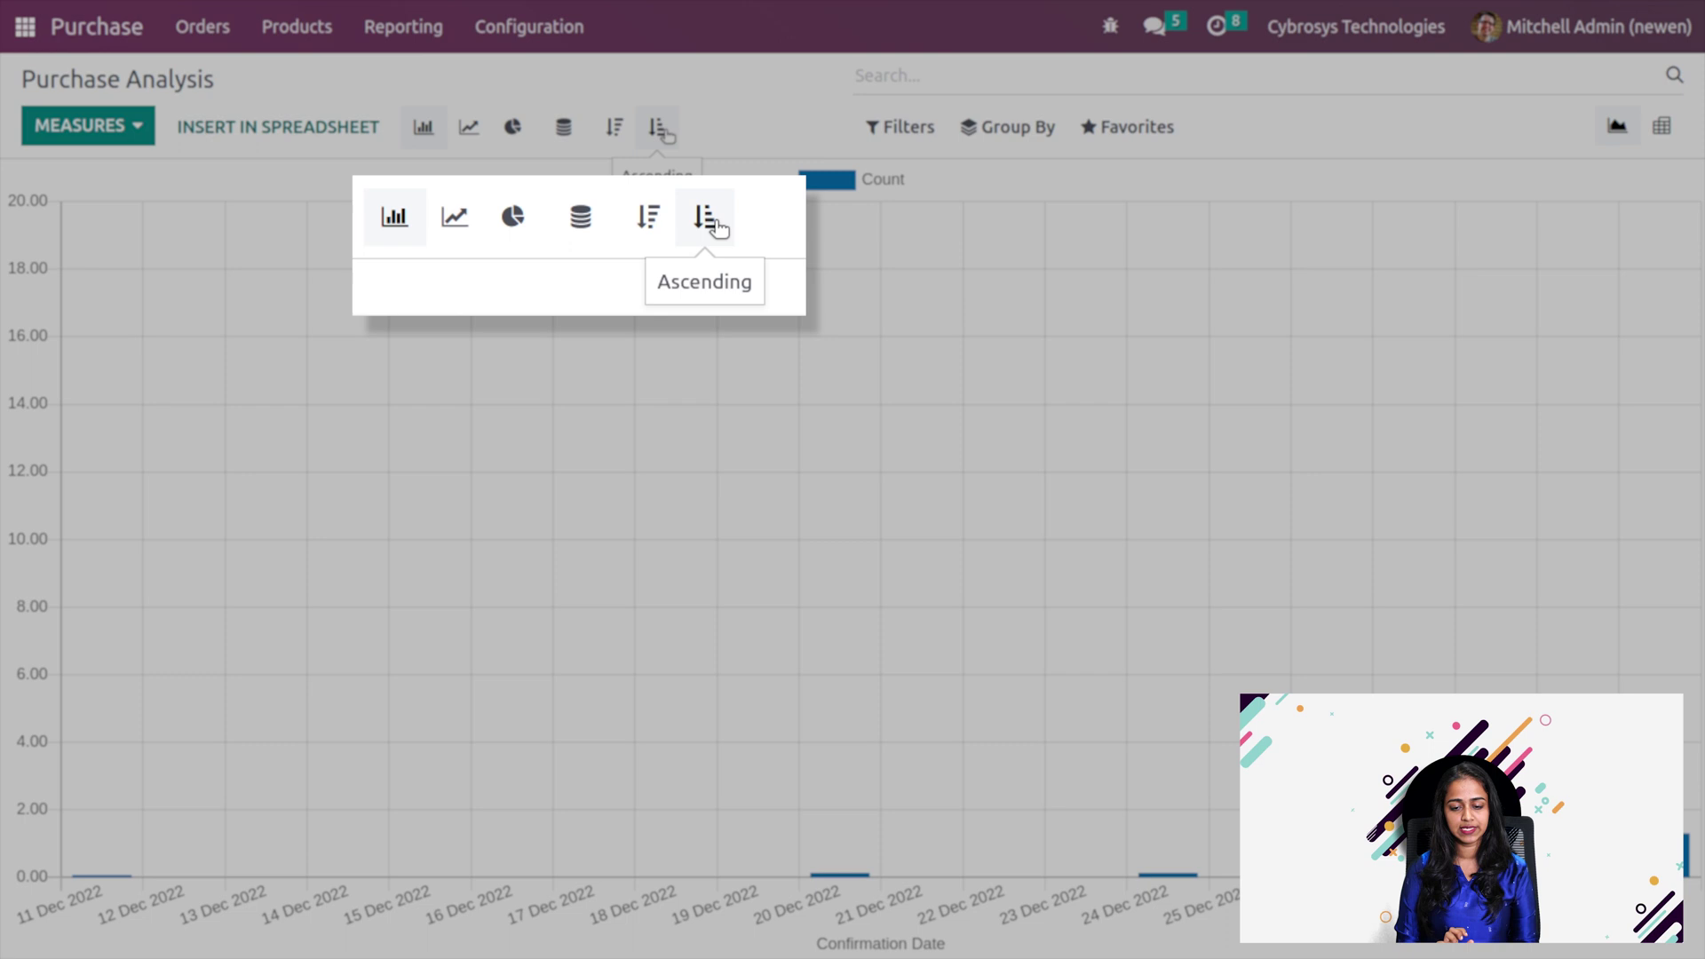
Show Count as a stacked, cumulative line chart, sorted descending then ascending
{"action": "left_click", "coordinate": [469, 129]}
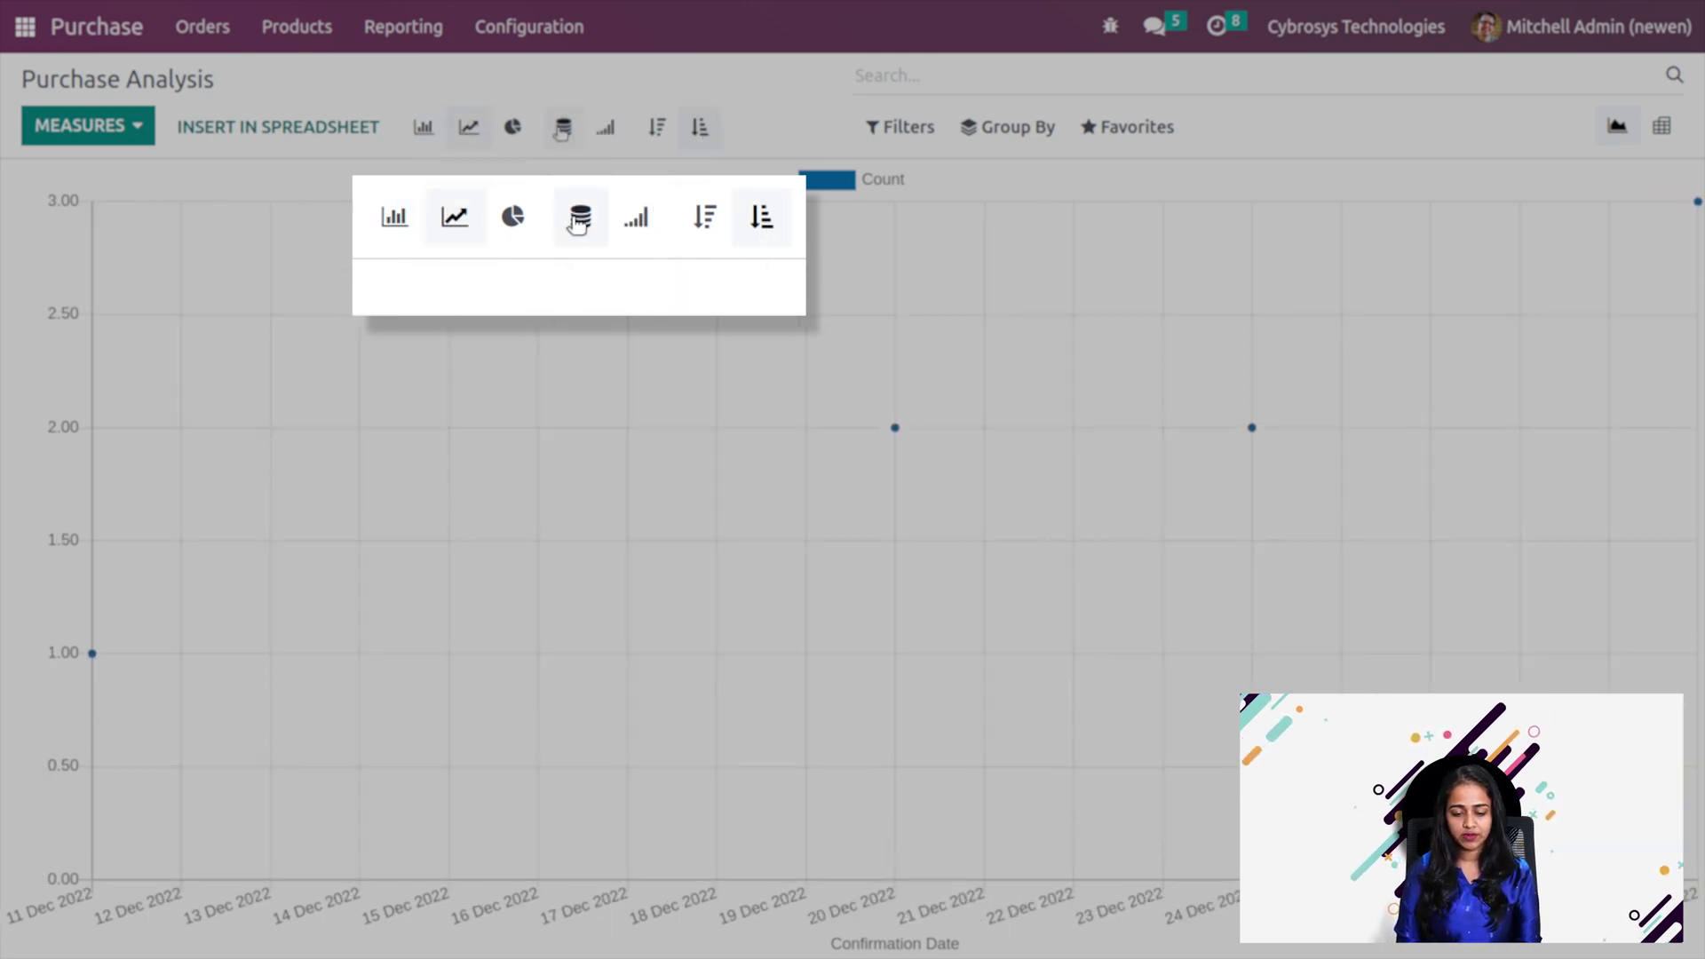
{"action": "left_click", "coordinate": [562, 129]}
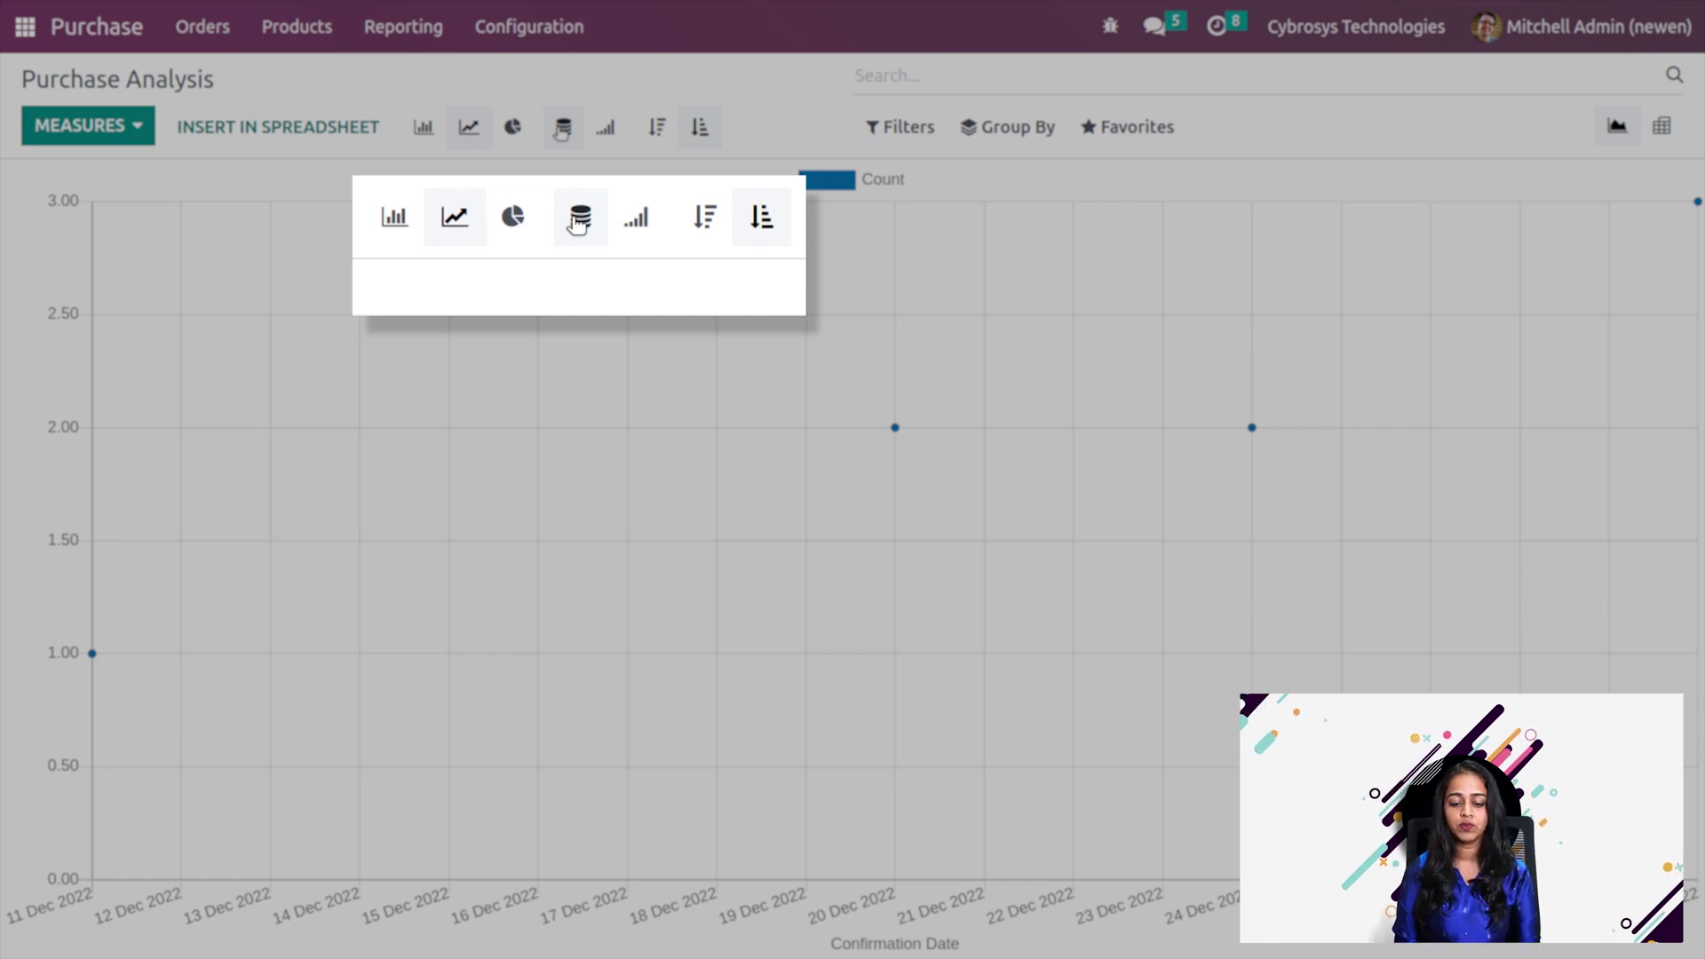
{"action": "left_click", "coordinate": [606, 129]}
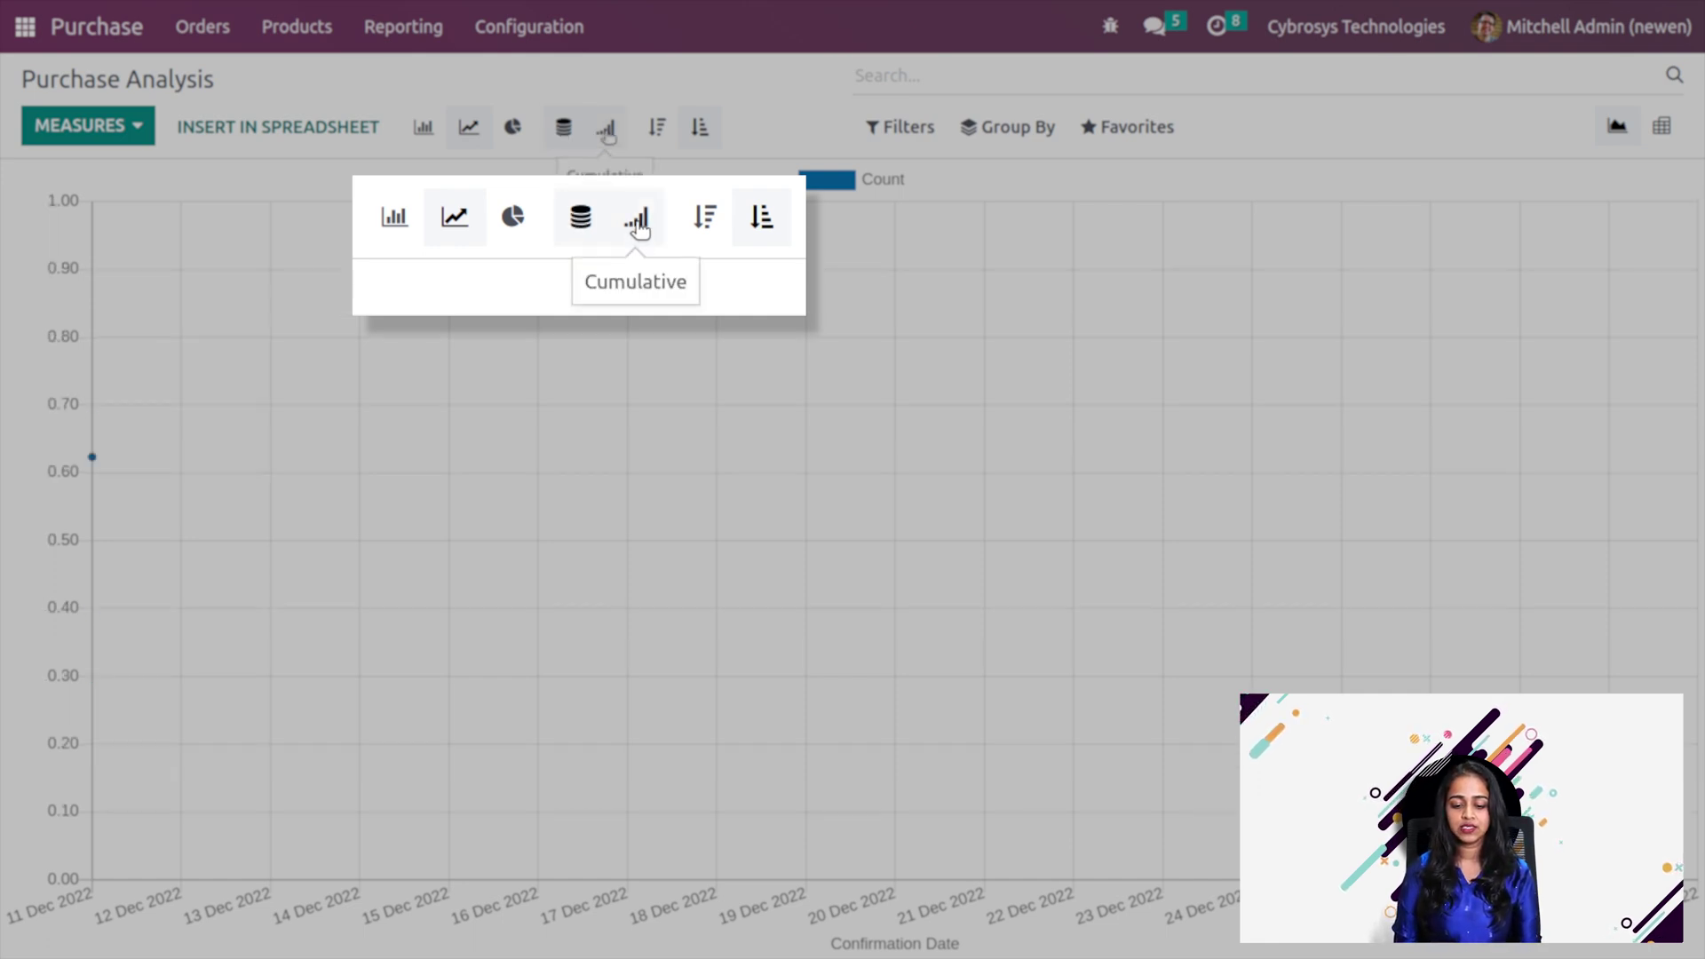
{"action": "left_click", "coordinate": [657, 127]}
{"action": "left_click", "coordinate": [706, 127]}
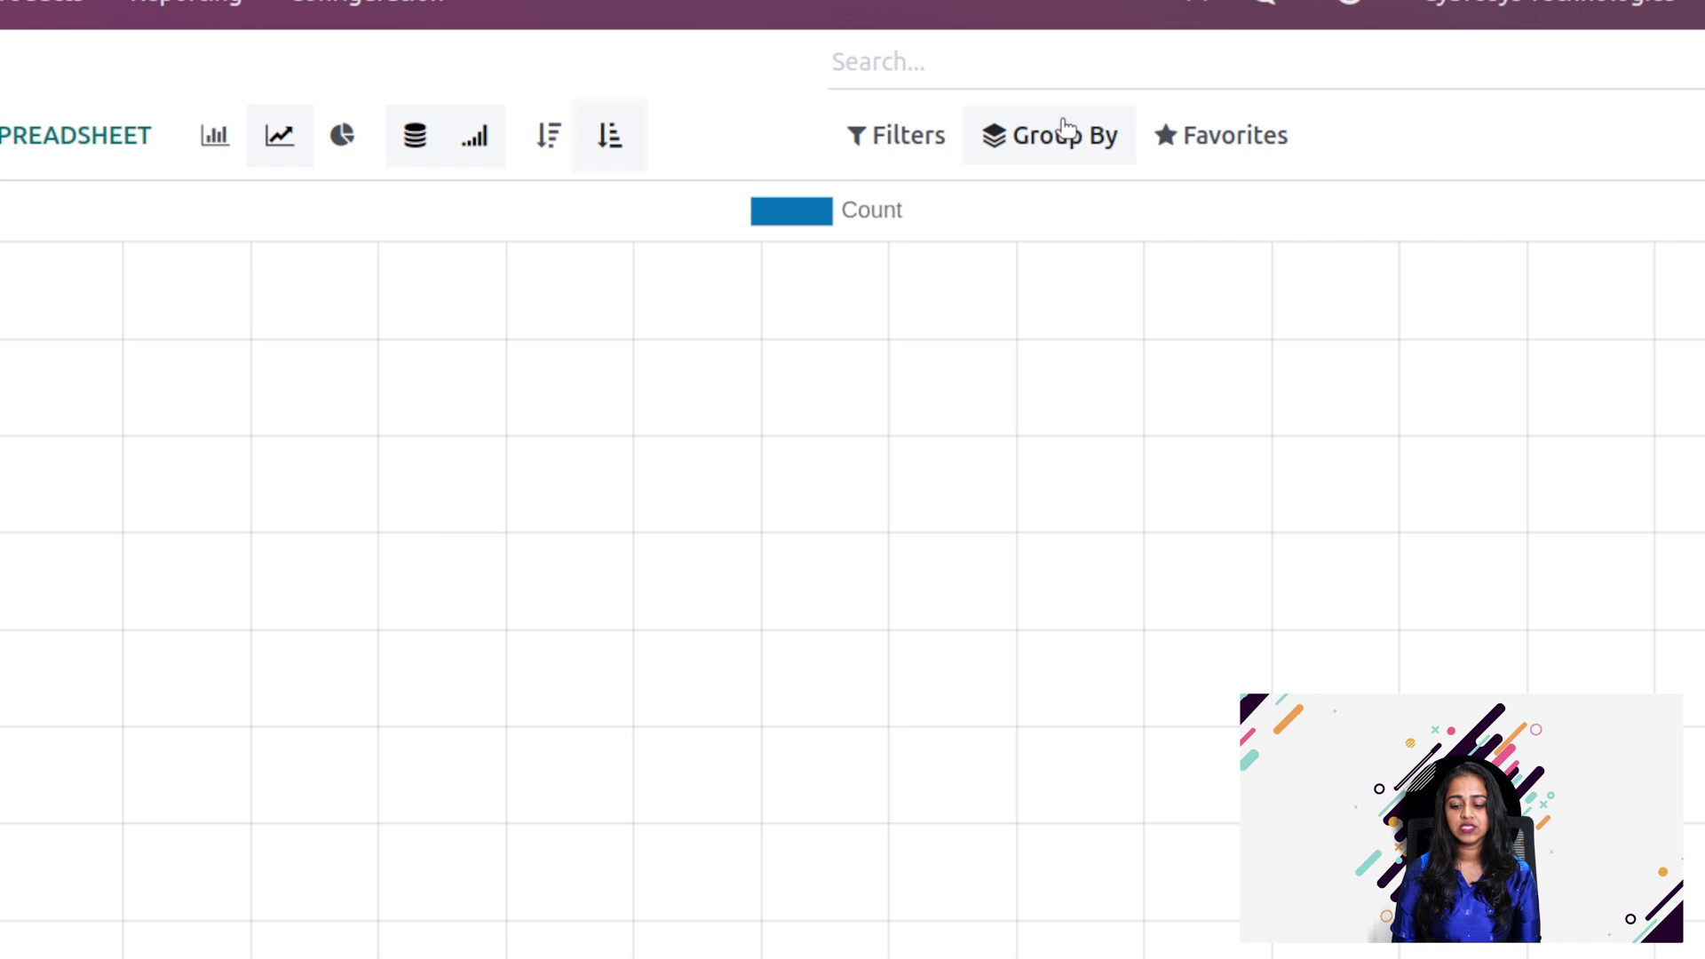
Filter to Requests for Quotation and display the data as a bar chart
{"action": "left_click", "coordinate": [918, 127]}
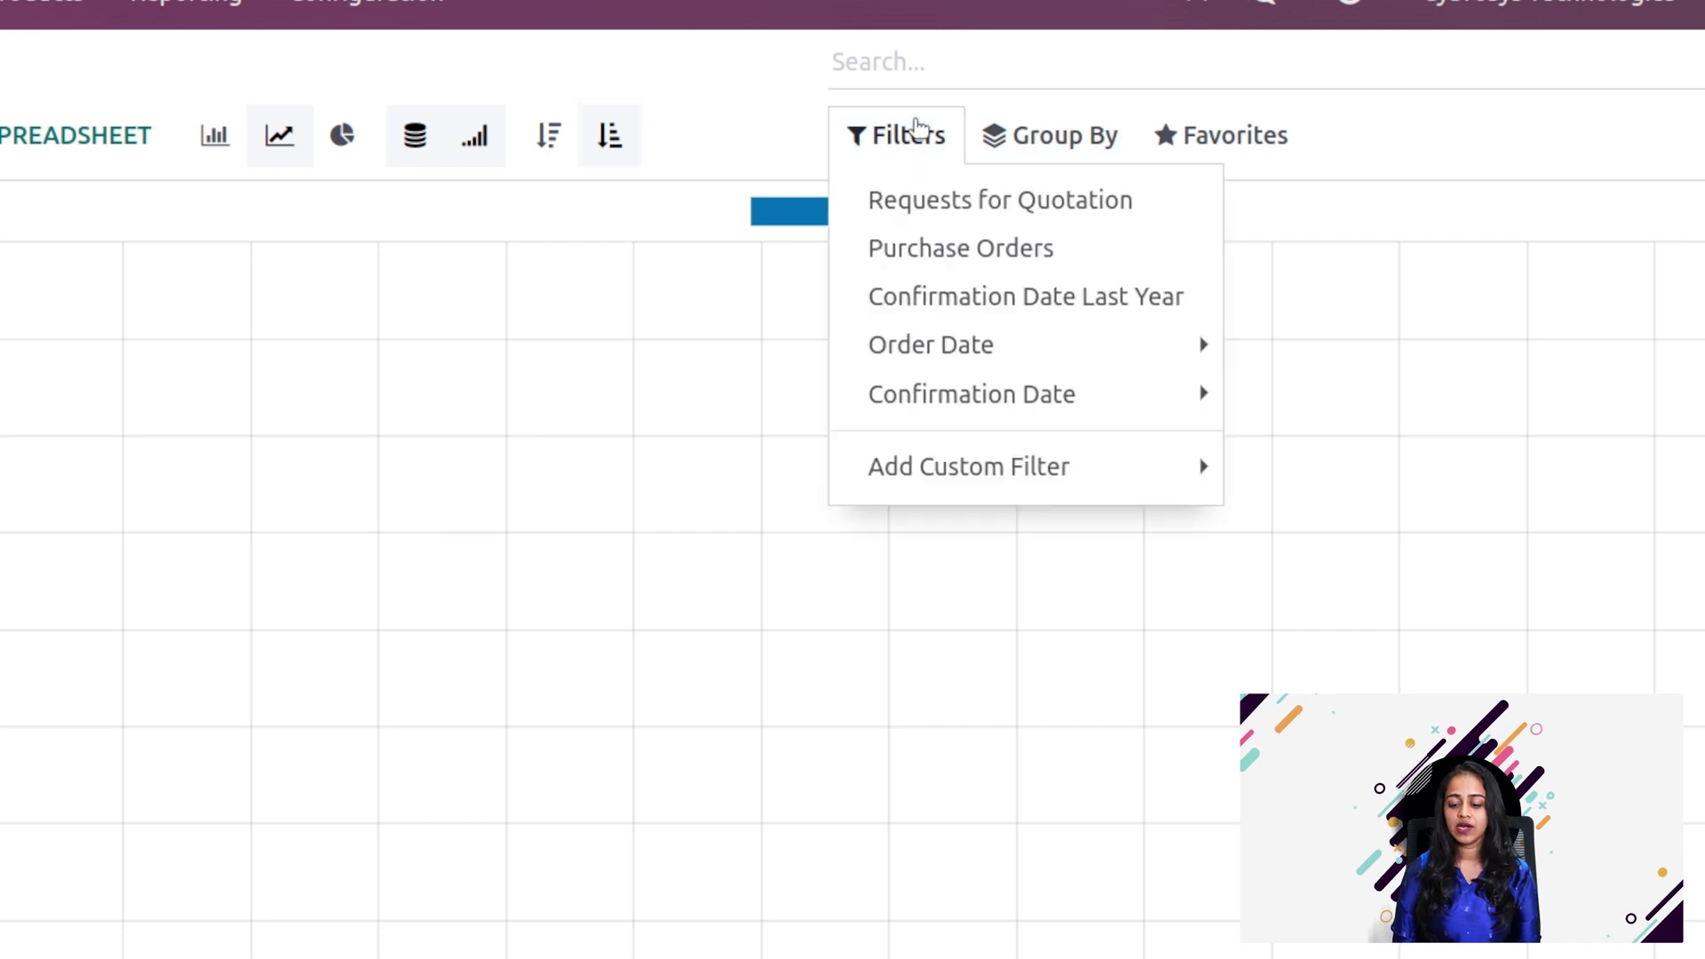
{"action": "left_click", "coordinate": [937, 206]}
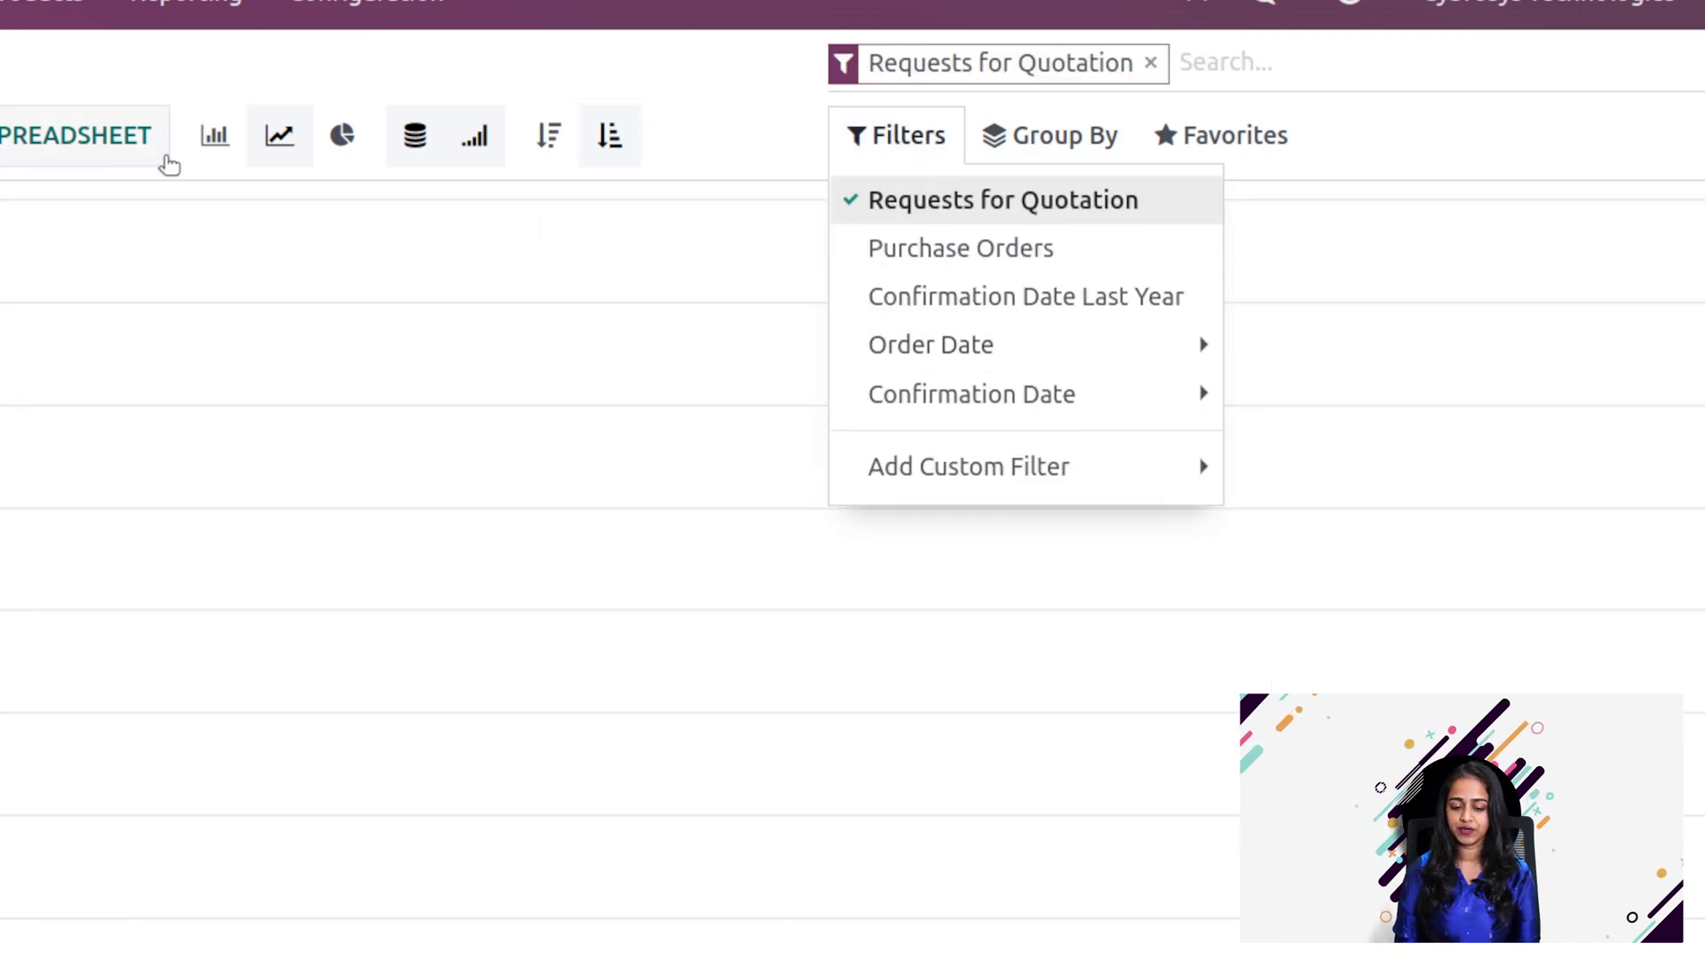
{"action": "left_click", "coordinate": [214, 135]}
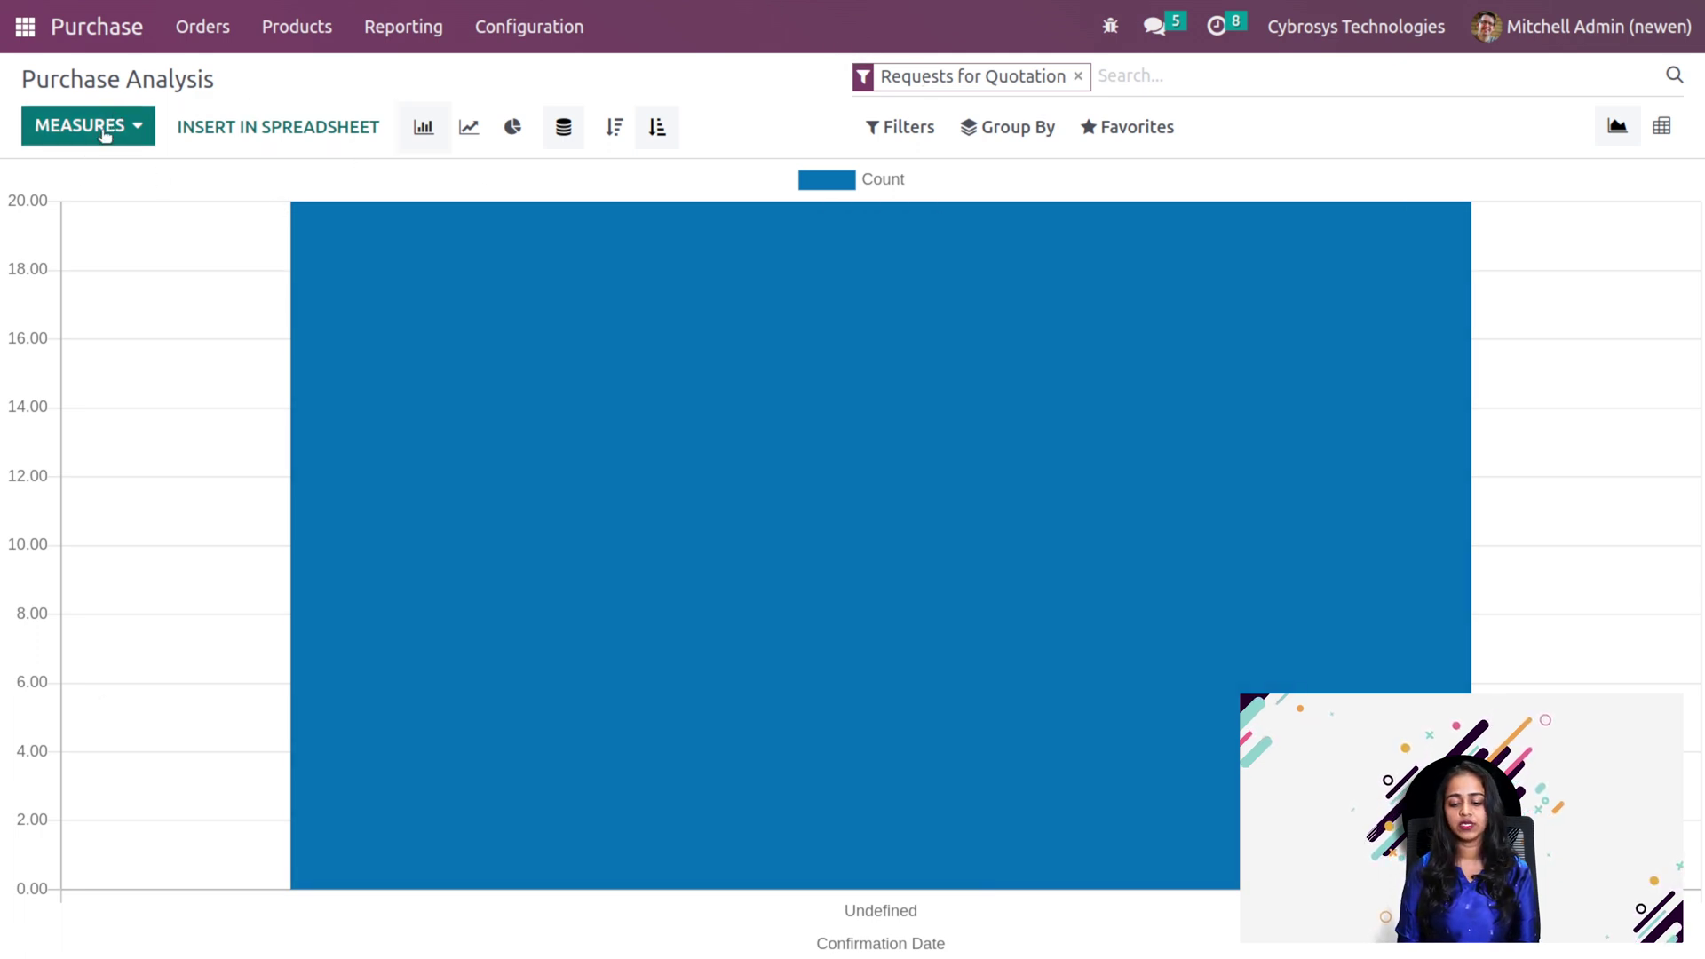
Replace the quotation and purchase order filters with Confirmation Date Last Year
{"action": "left_click", "coordinate": [897, 129]}
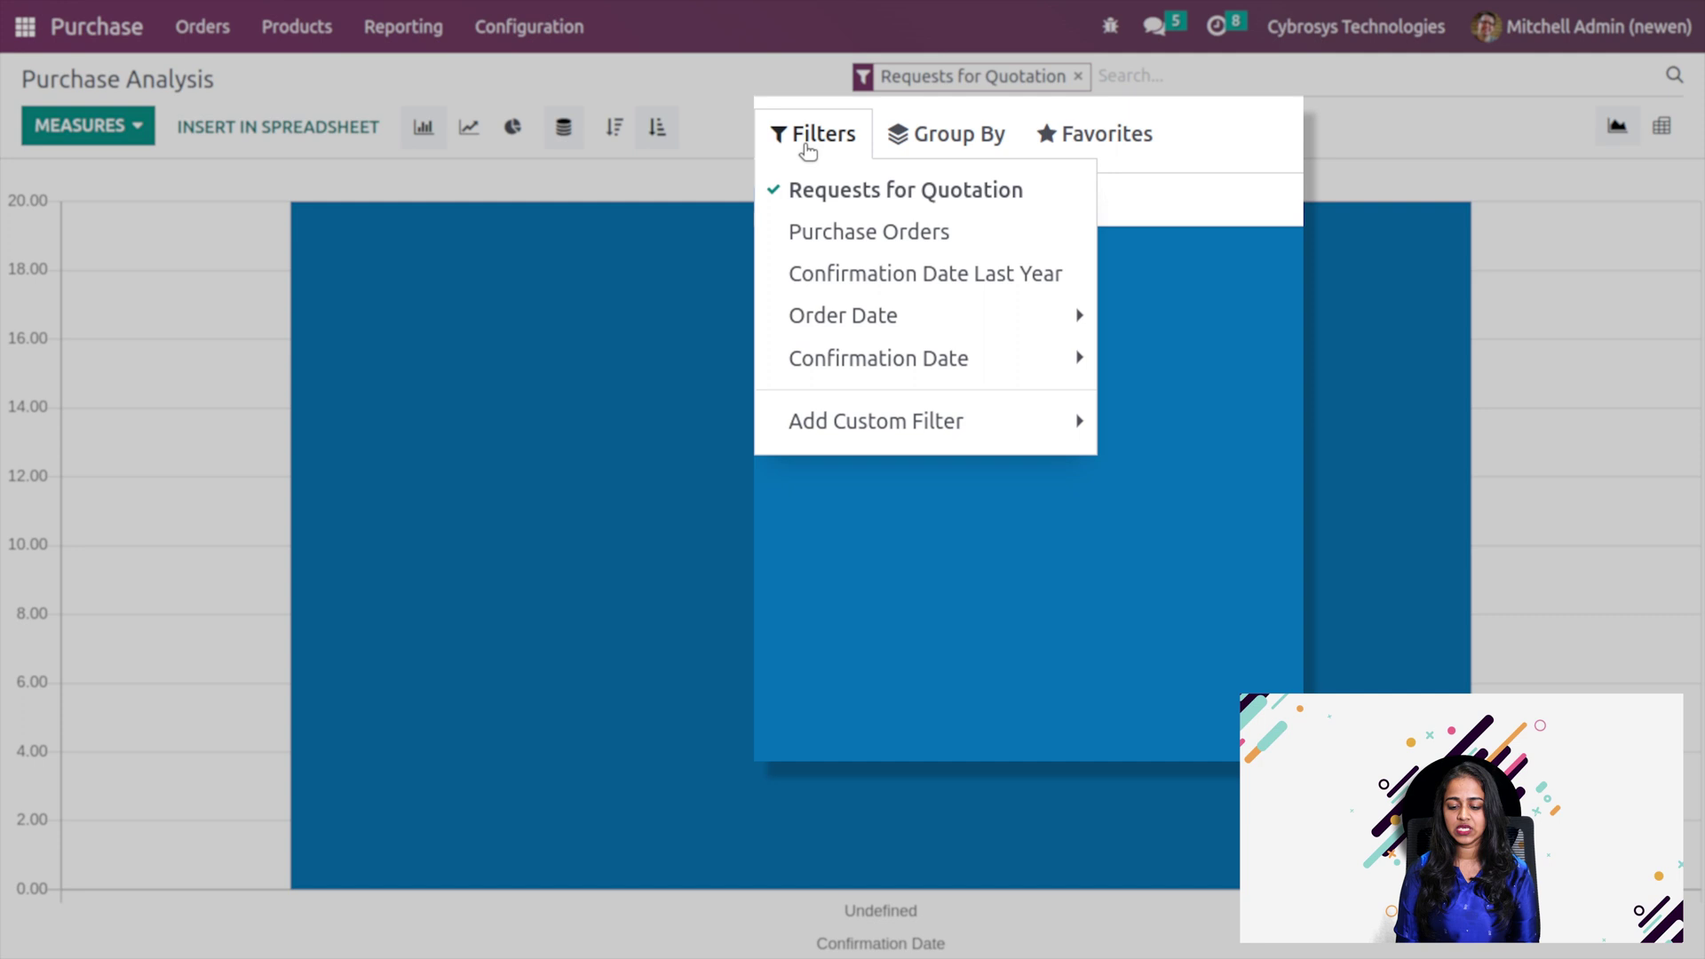
{"action": "left_click", "coordinate": [832, 233]}
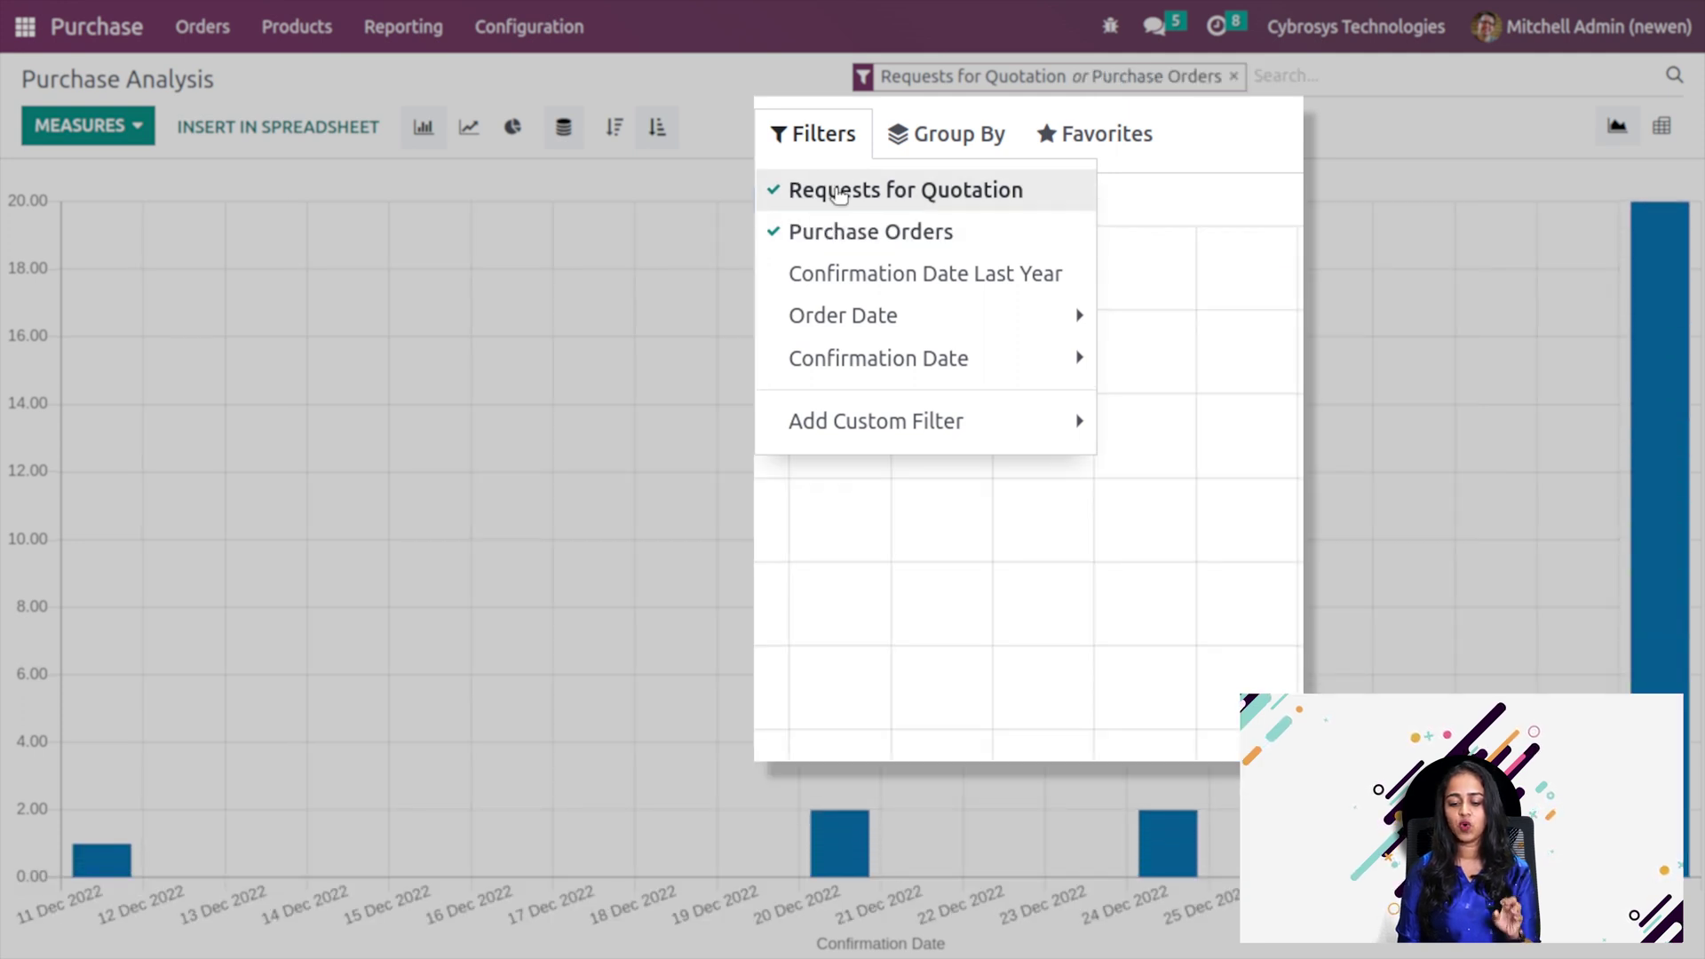
{"action": "left_click", "coordinate": [838, 191]}
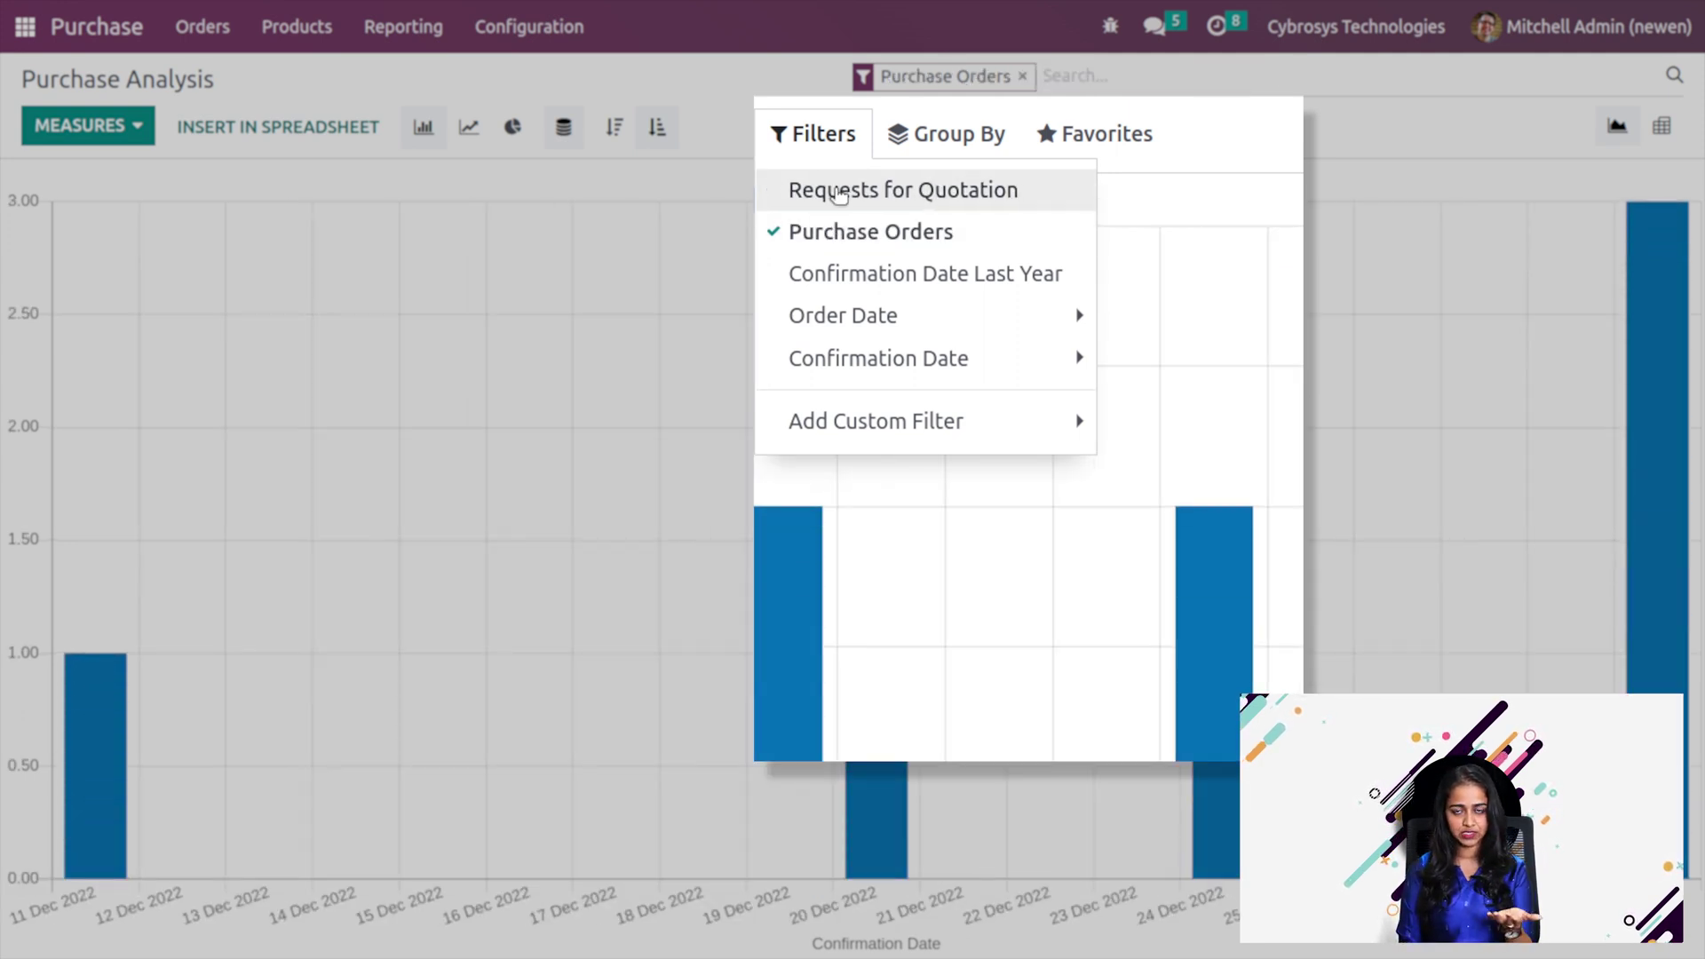
{"action": "left_click", "coordinate": [856, 236]}
{"action": "left_click", "coordinate": [847, 270]}
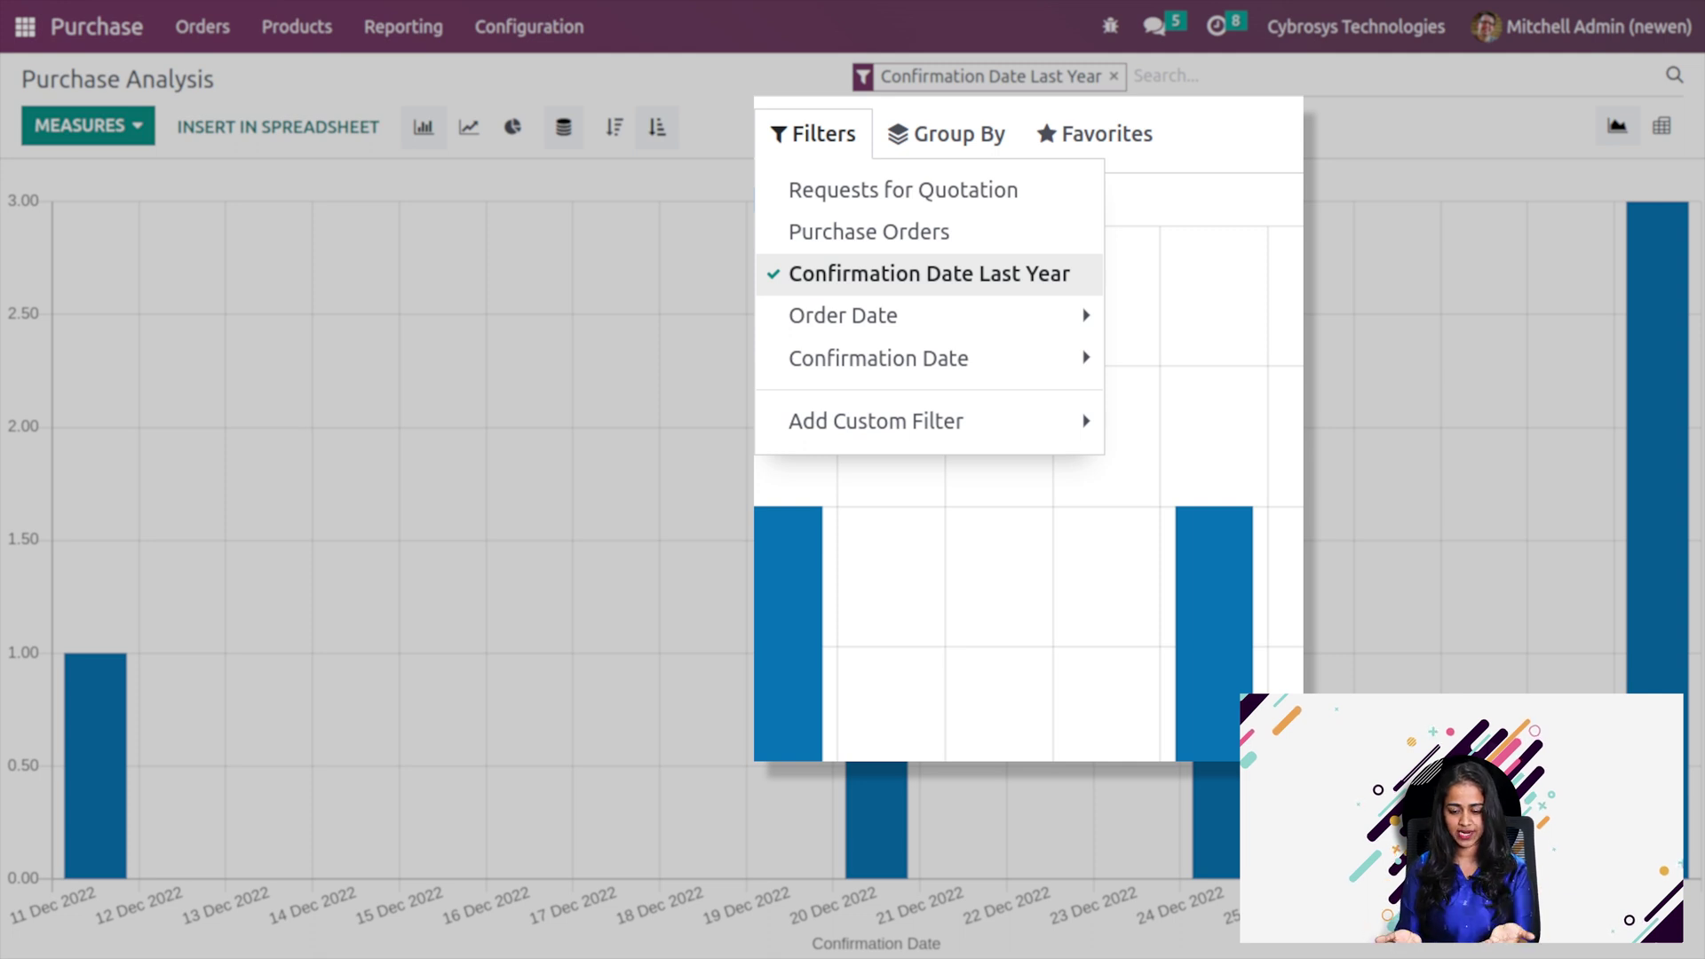
{"action": "left_click", "coordinate": [897, 321]}
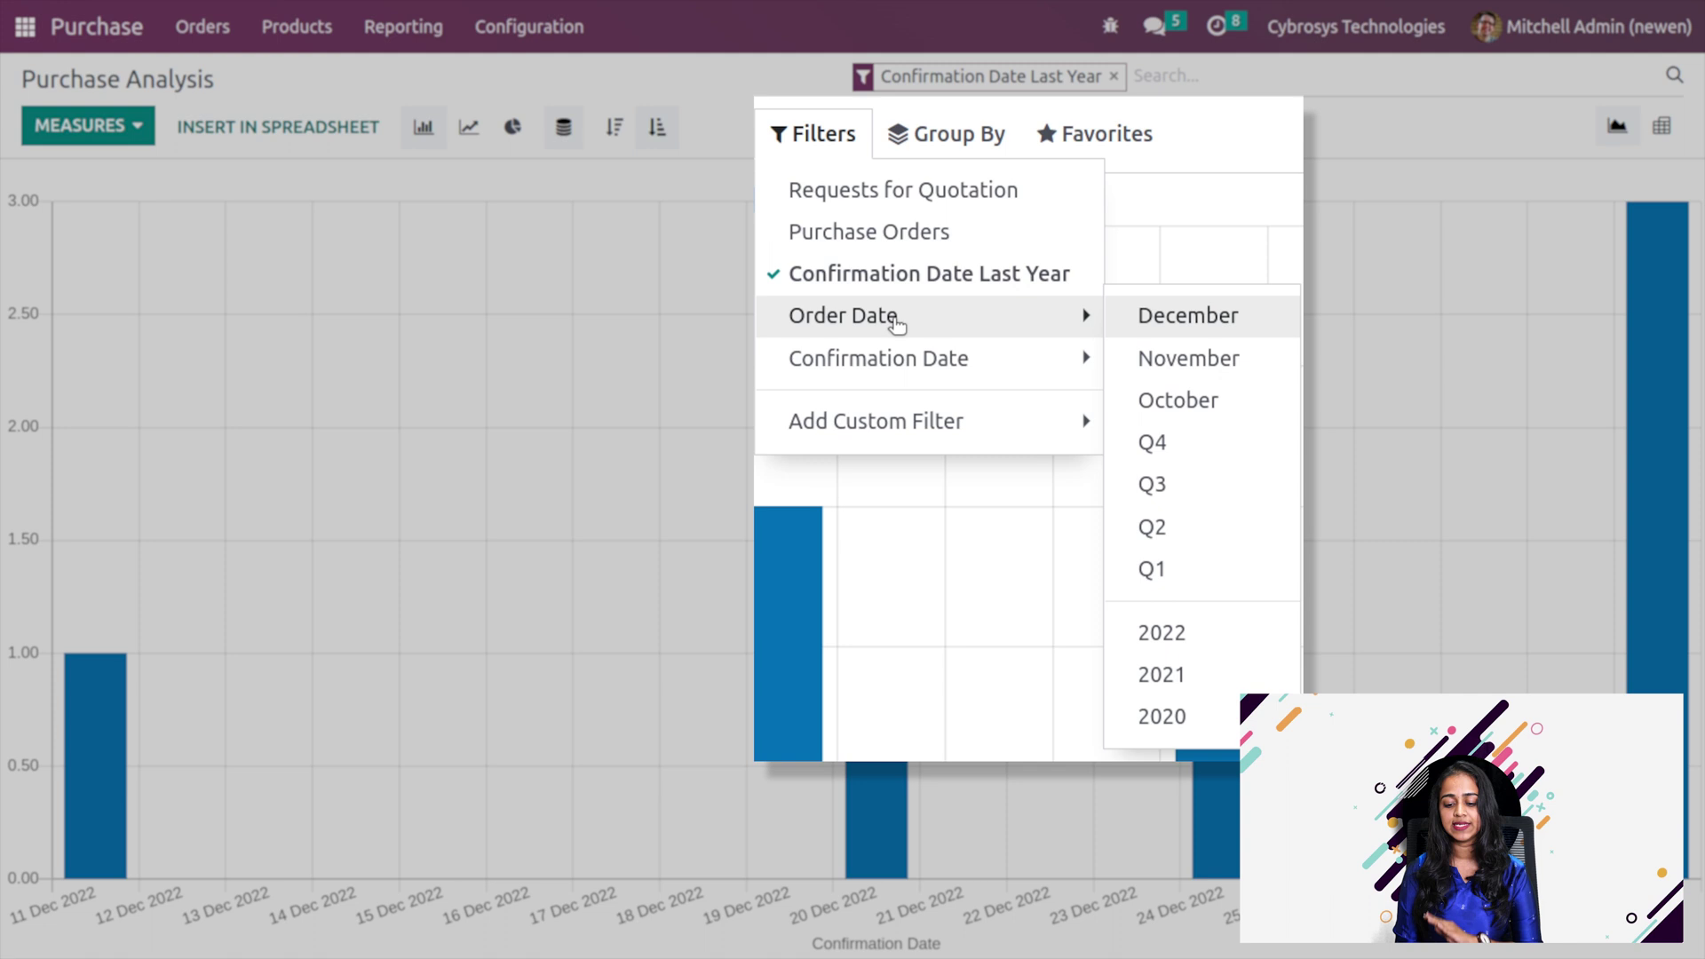
{"action": "mouse_move", "coordinate": [902, 382]}
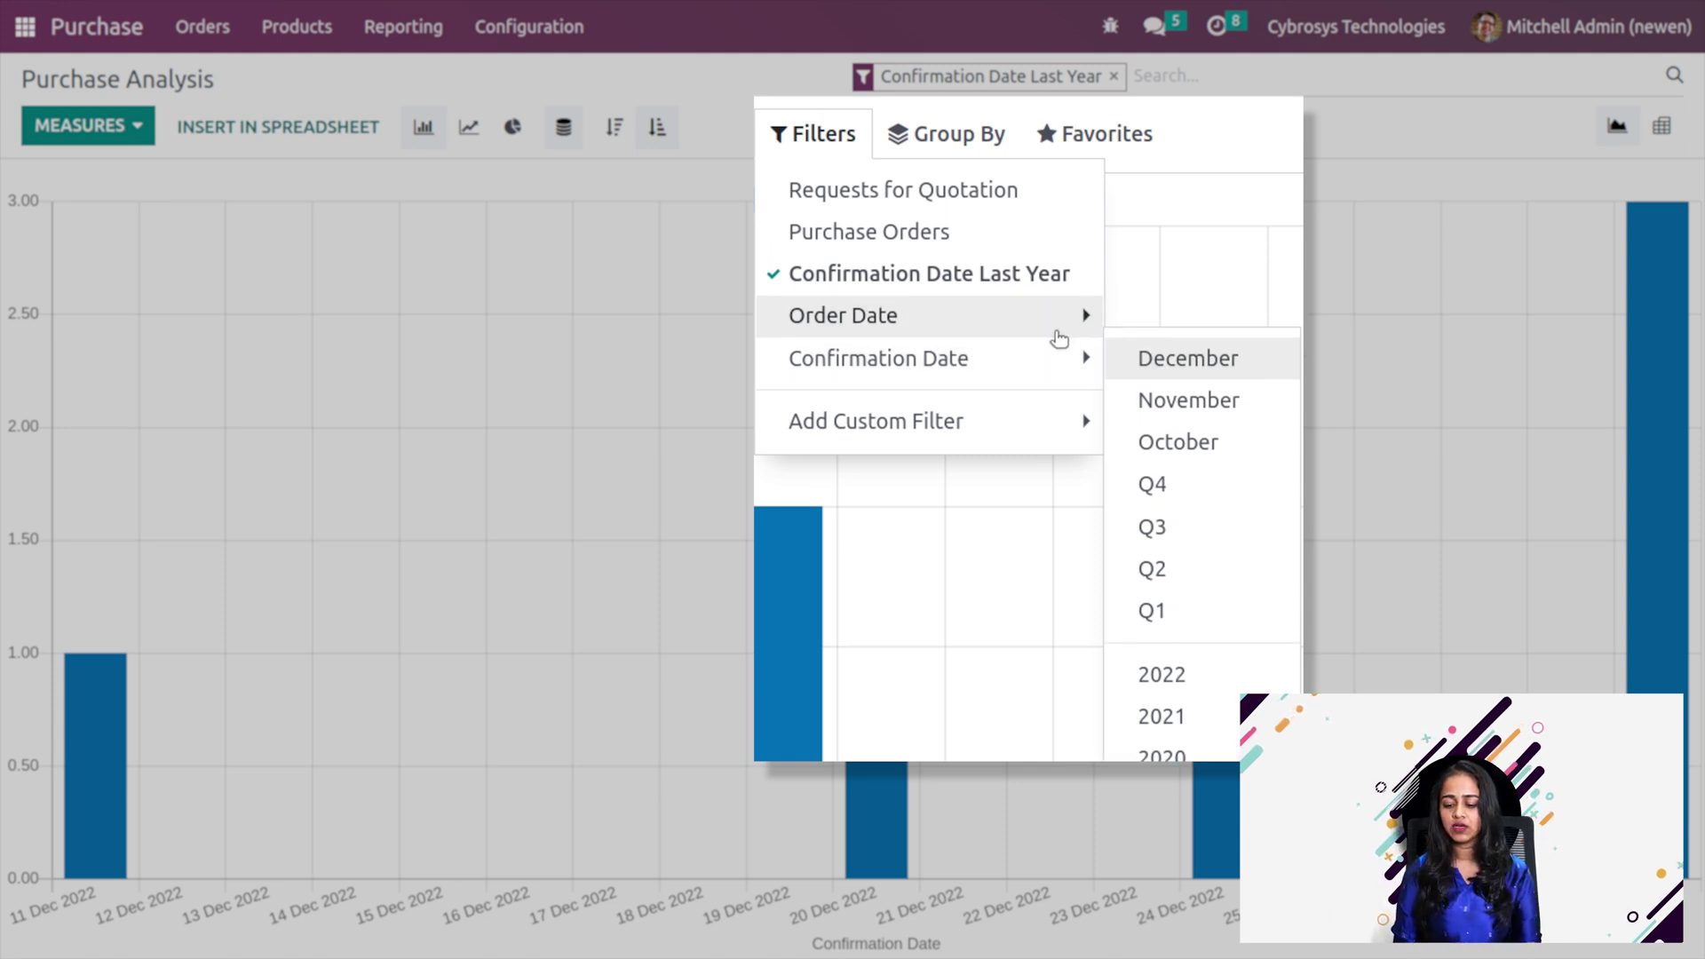
{"action": "mouse_move", "coordinate": [1058, 335]}
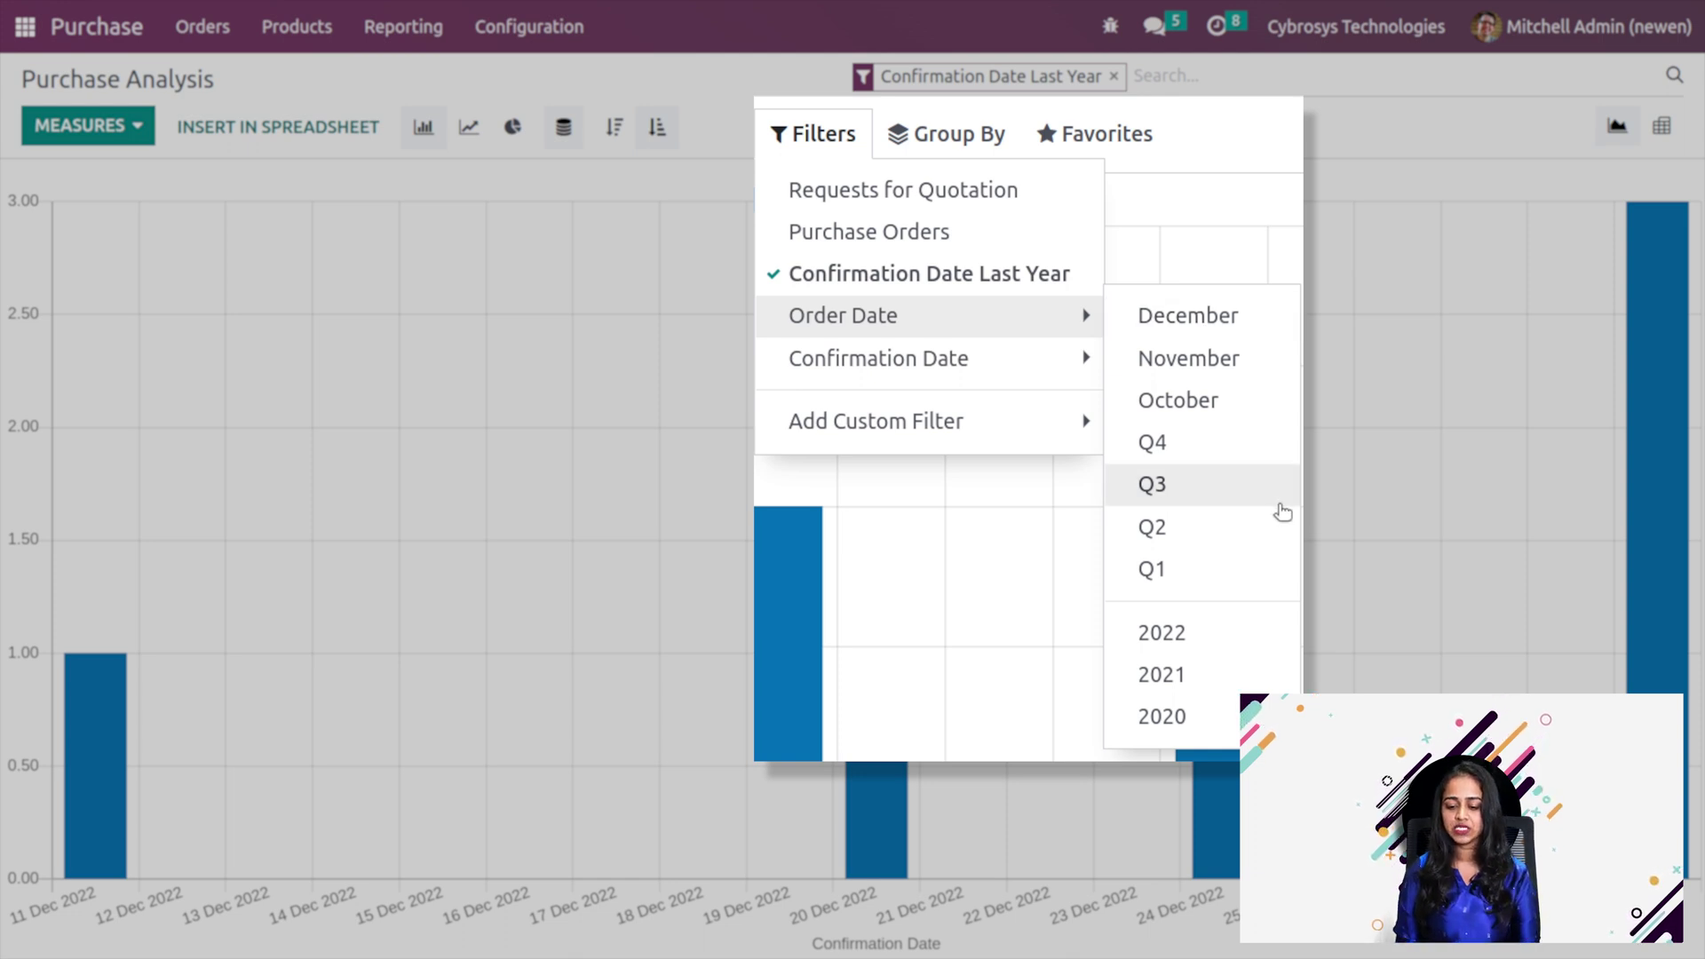
{"action": "left_click", "coordinate": [1302, 130]}
Group the chart by Purchase Representative, after trying Vendor and Vendor Country groupings
{"action": "left_click", "coordinate": [1033, 130]}
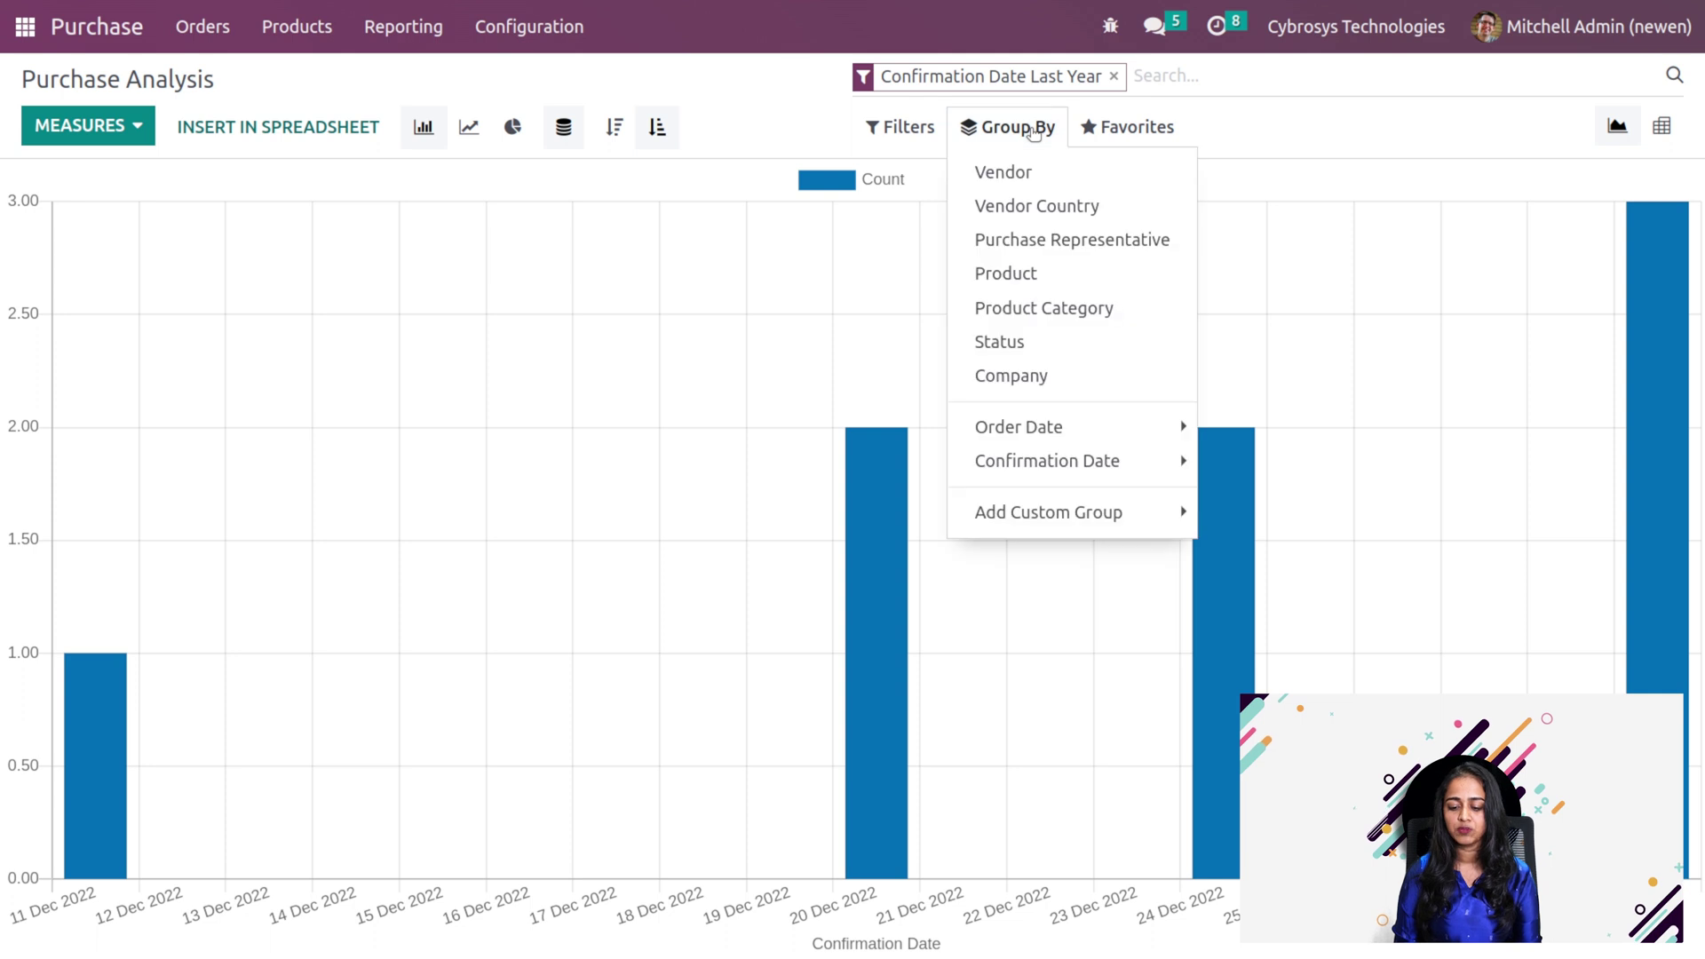
{"action": "left_click", "coordinate": [1041, 172]}
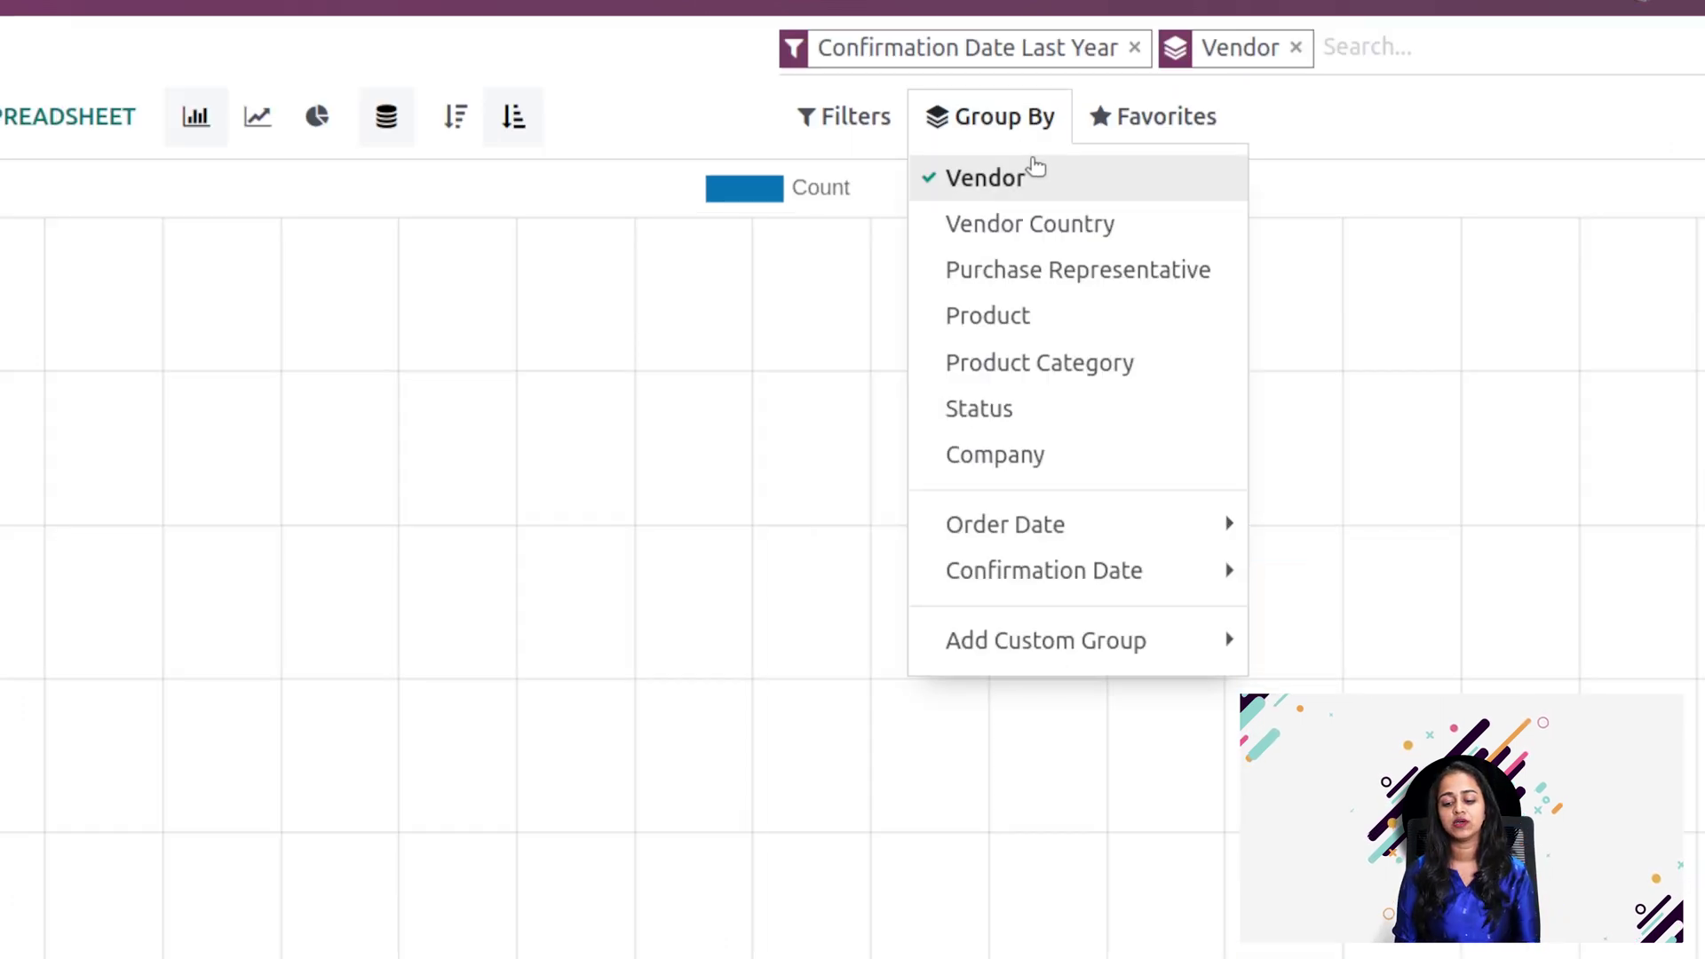
{"action": "left_click", "coordinate": [1046, 641]}
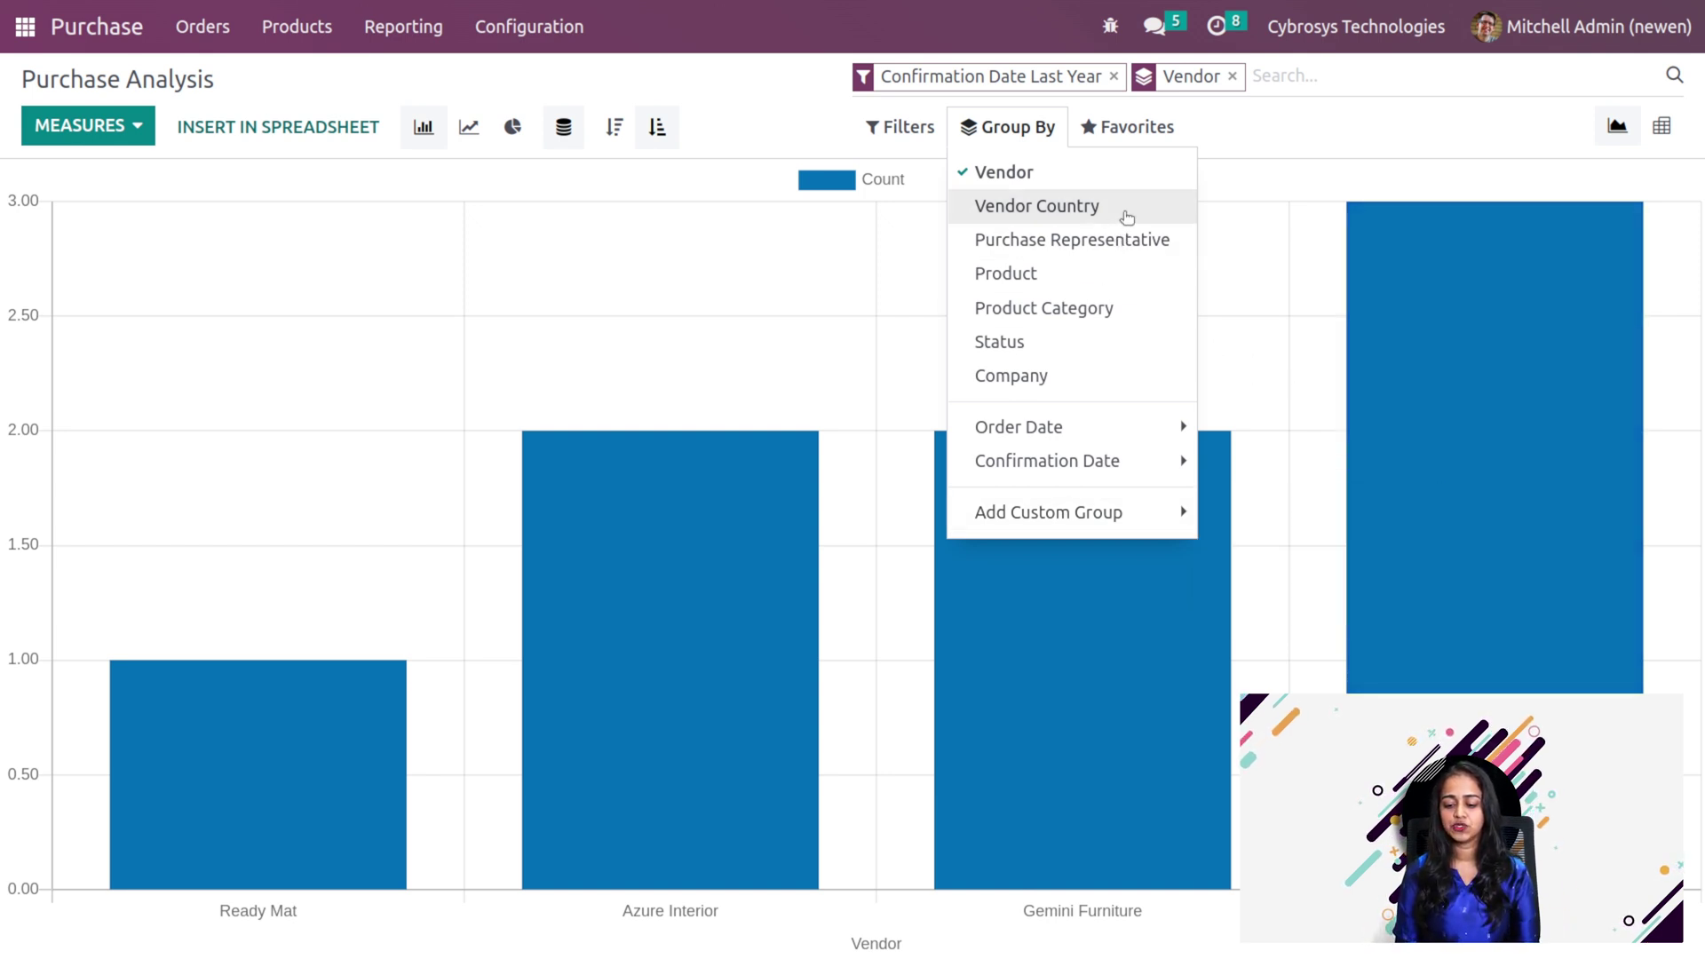
{"action": "left_click", "coordinate": [1043, 212]}
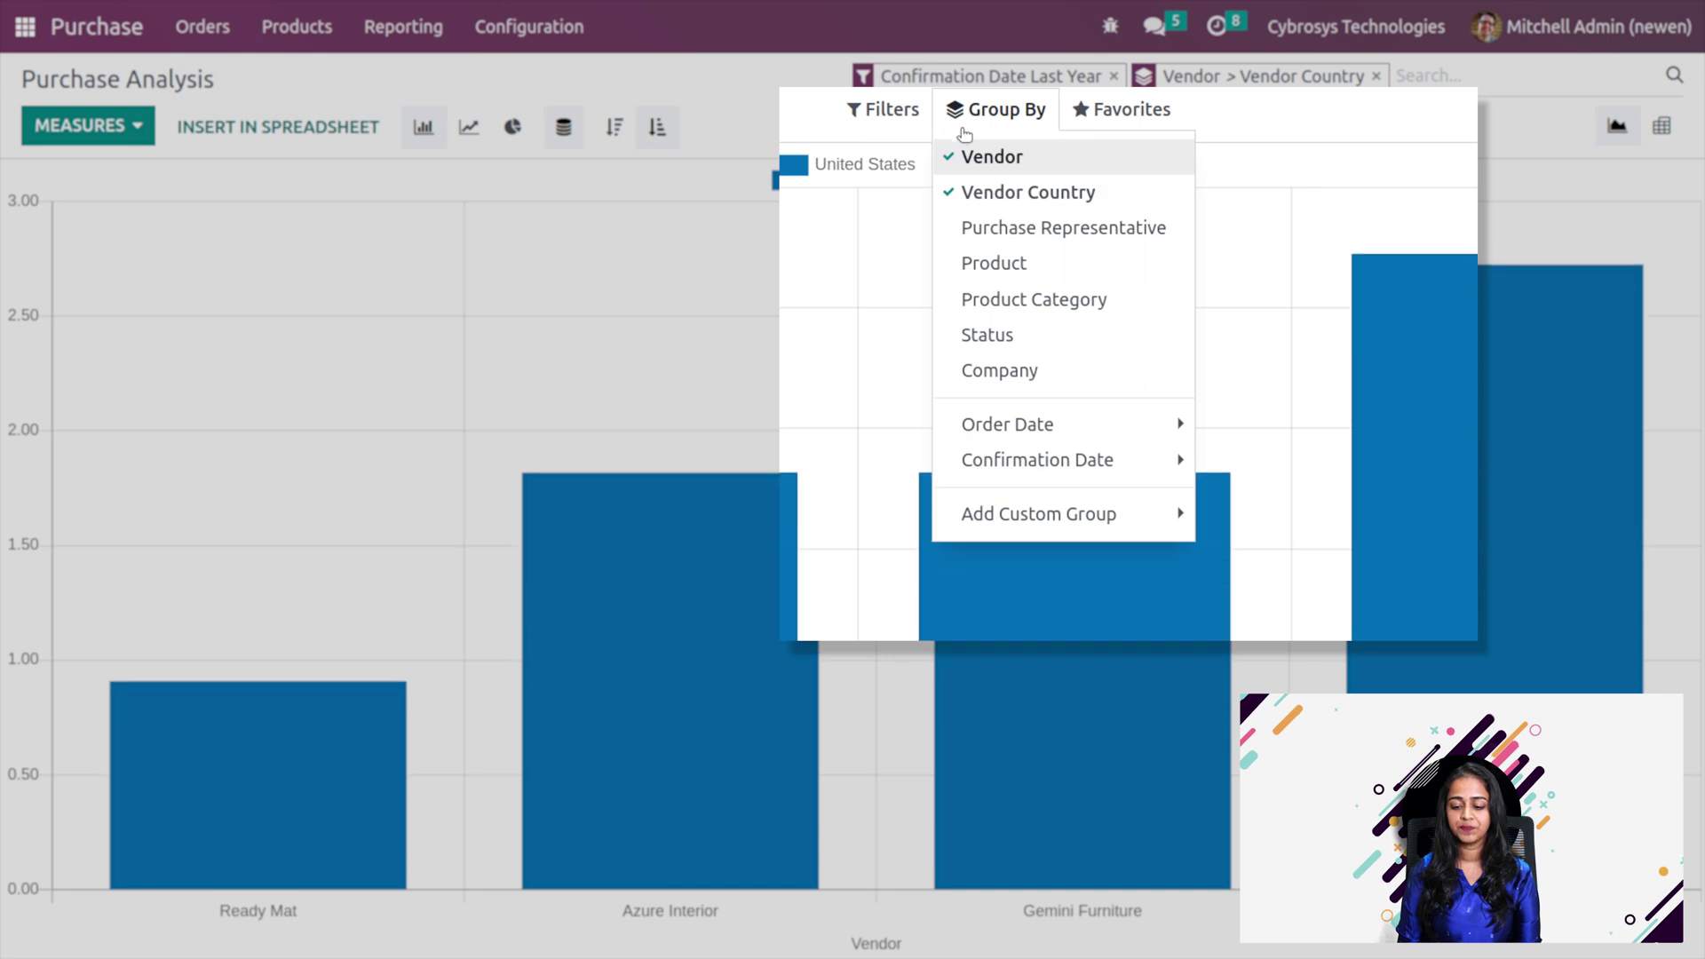
{"action": "left_click", "coordinate": [1003, 171]}
{"action": "left_click", "coordinate": [985, 229]}
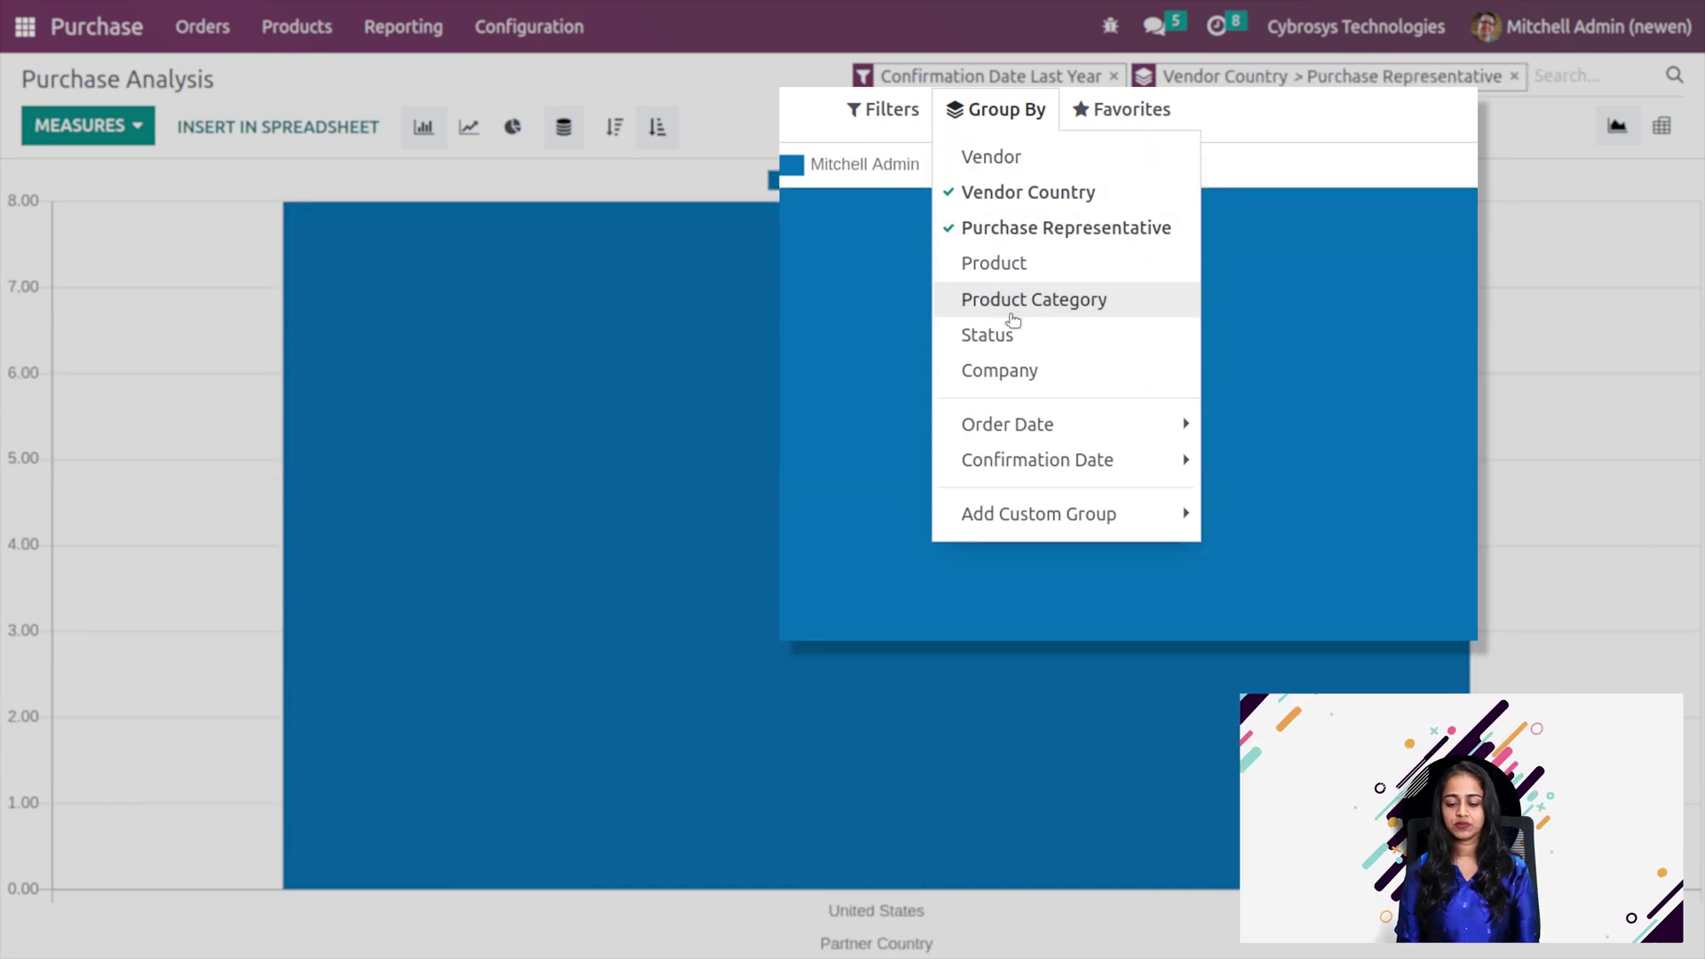
{"action": "left_click", "coordinate": [968, 202]}
Add Company as the second grouping, after trying Product, Product Category and Status
{"action": "left_click", "coordinate": [1037, 460]}
{"action": "key", "text": "Down"}
{"action": "key", "text": "Right"}
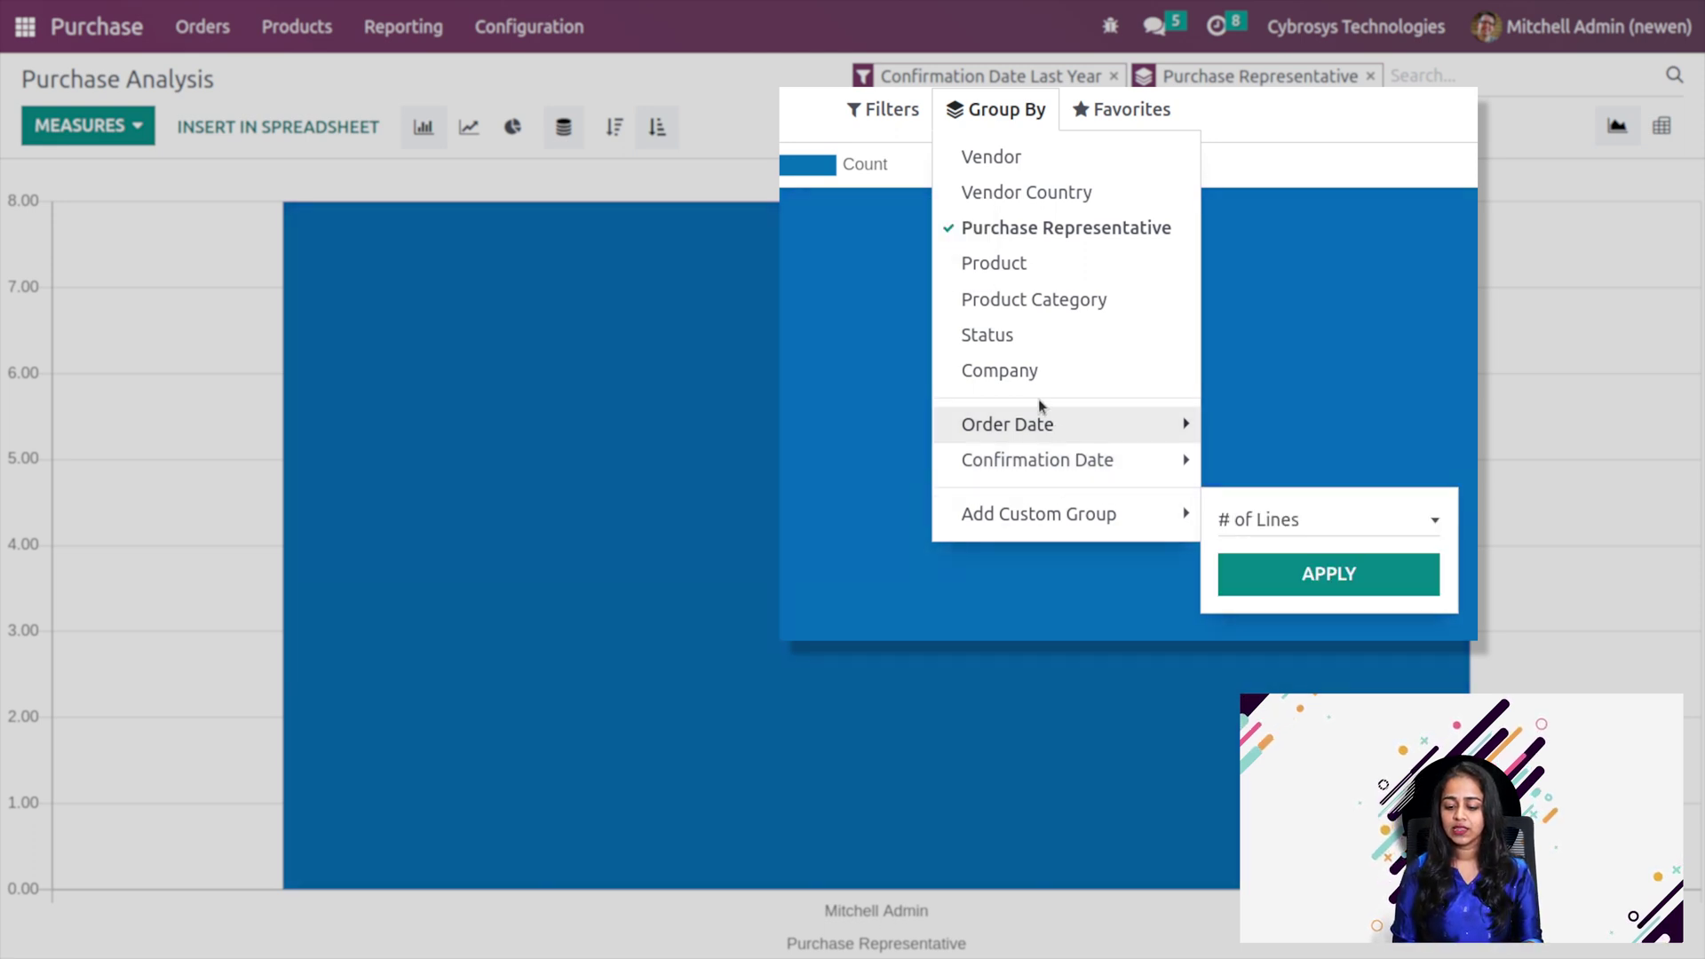
{"action": "left_click", "coordinate": [1061, 273]}
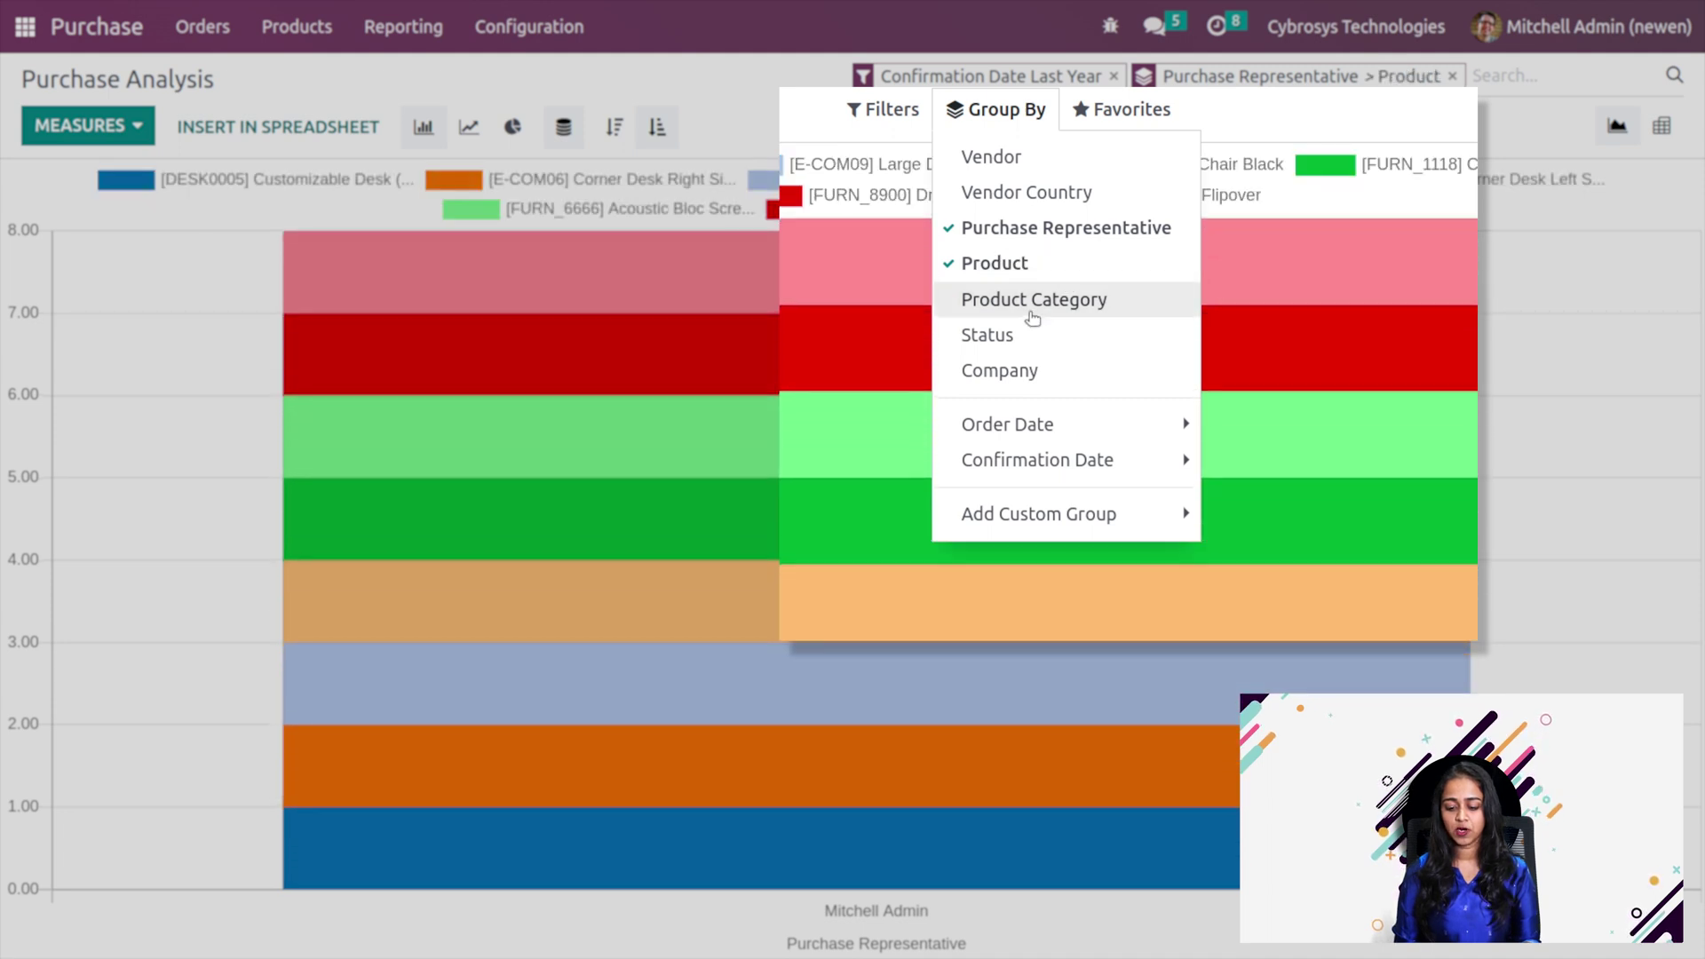
{"action": "left_click", "coordinate": [1032, 313]}
{"action": "left_click", "coordinate": [1001, 284]}
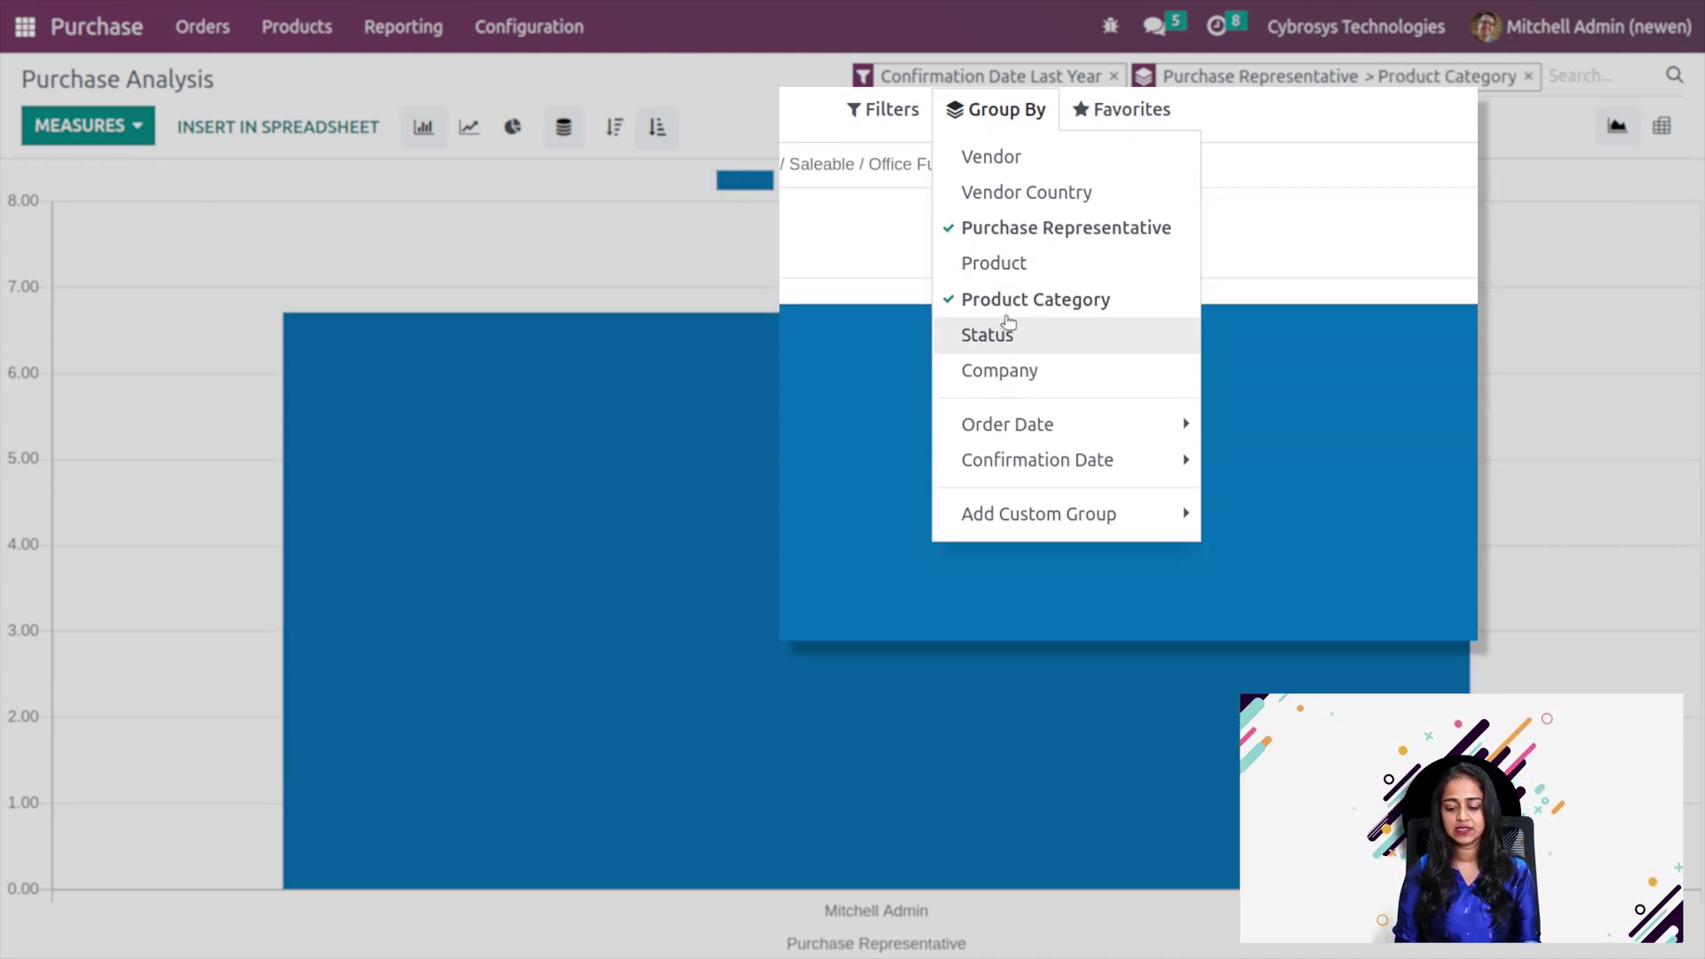
{"action": "left_click", "coordinate": [986, 353]}
{"action": "left_click", "coordinate": [992, 391]}
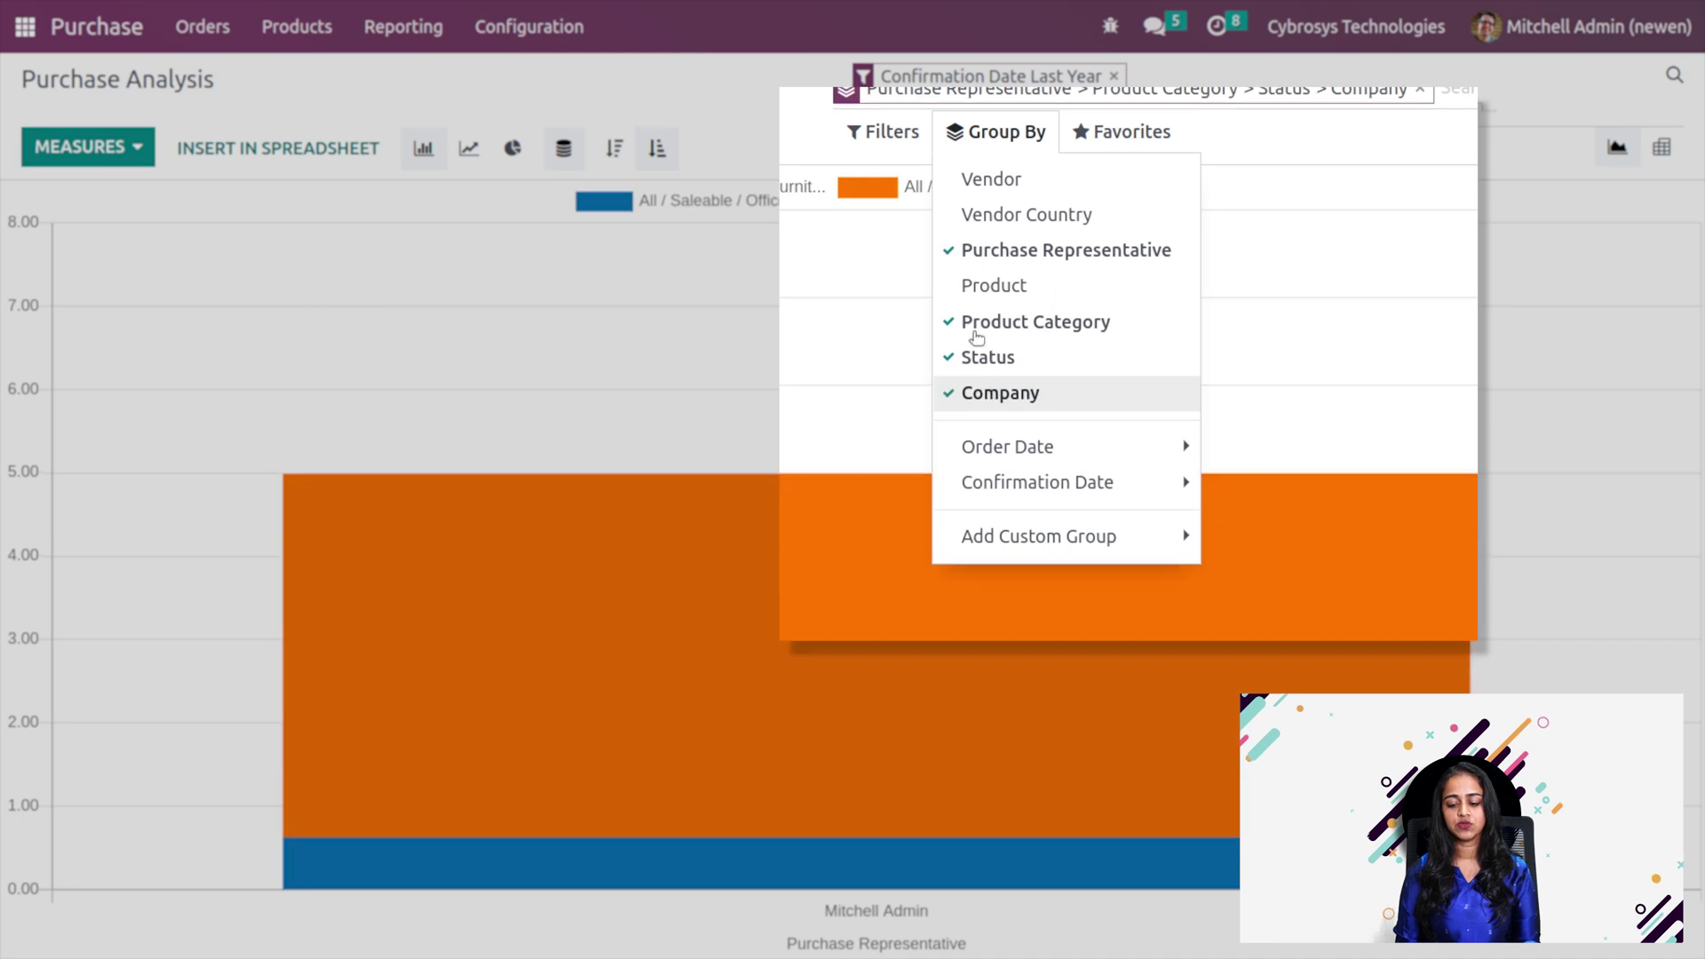
{"action": "left_click", "coordinate": [976, 321]}
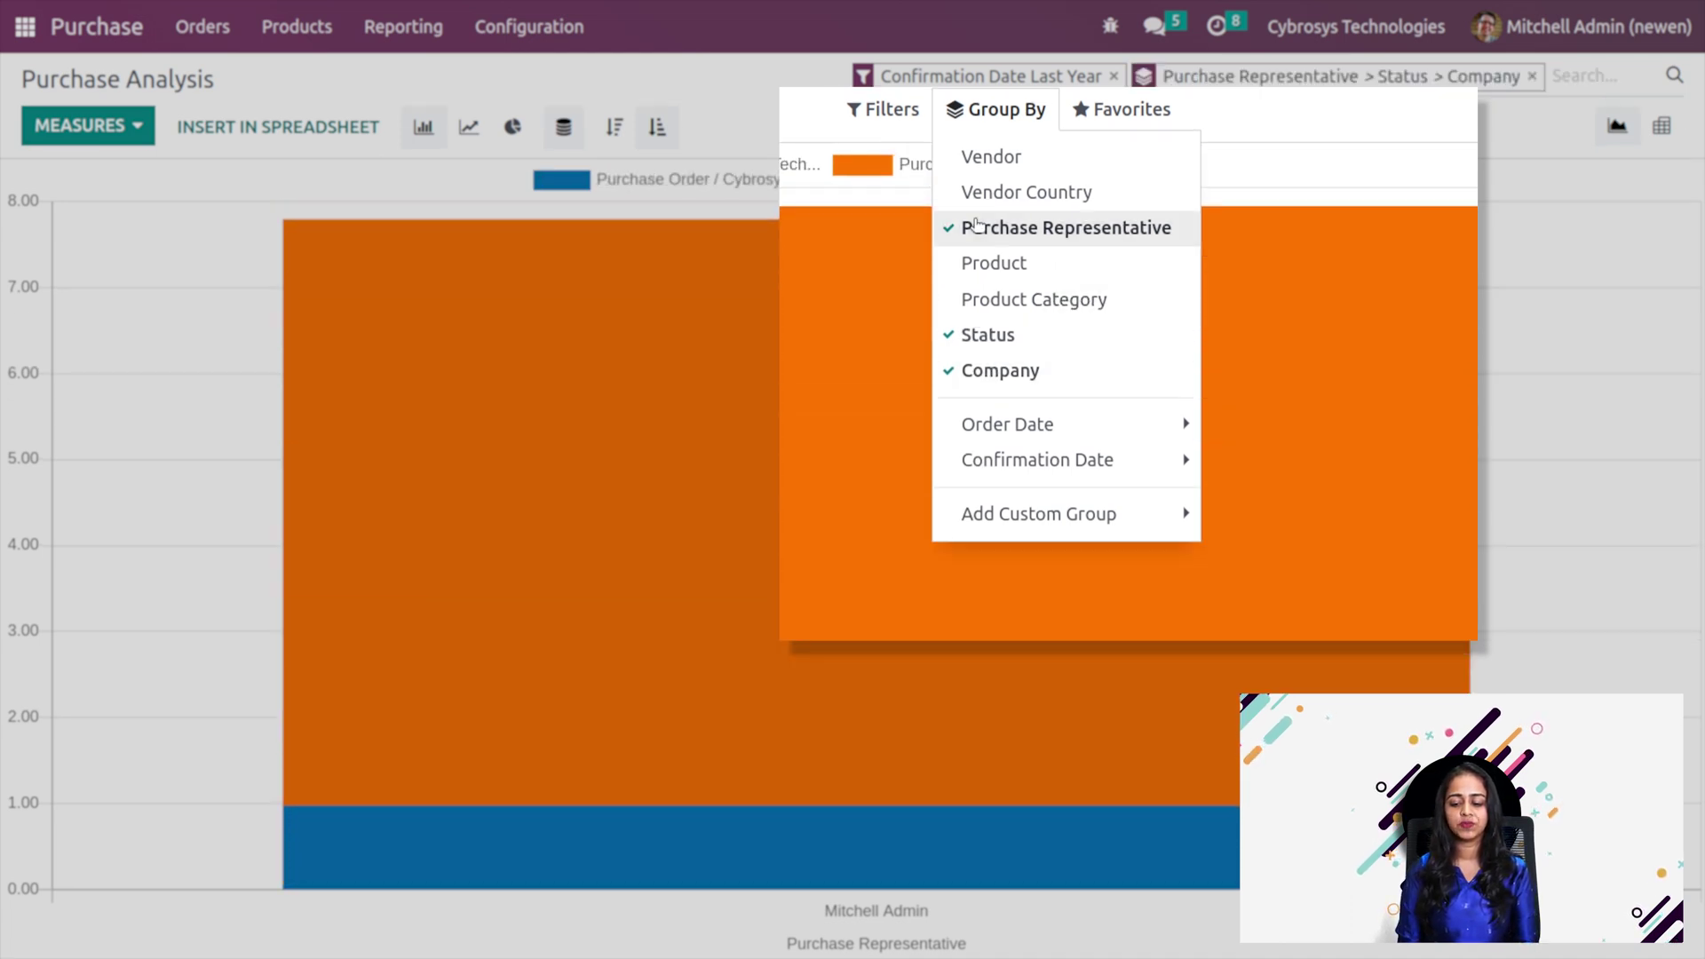
{"action": "left_click", "coordinate": [989, 334]}
{"action": "left_click", "coordinate": [1121, 108]}
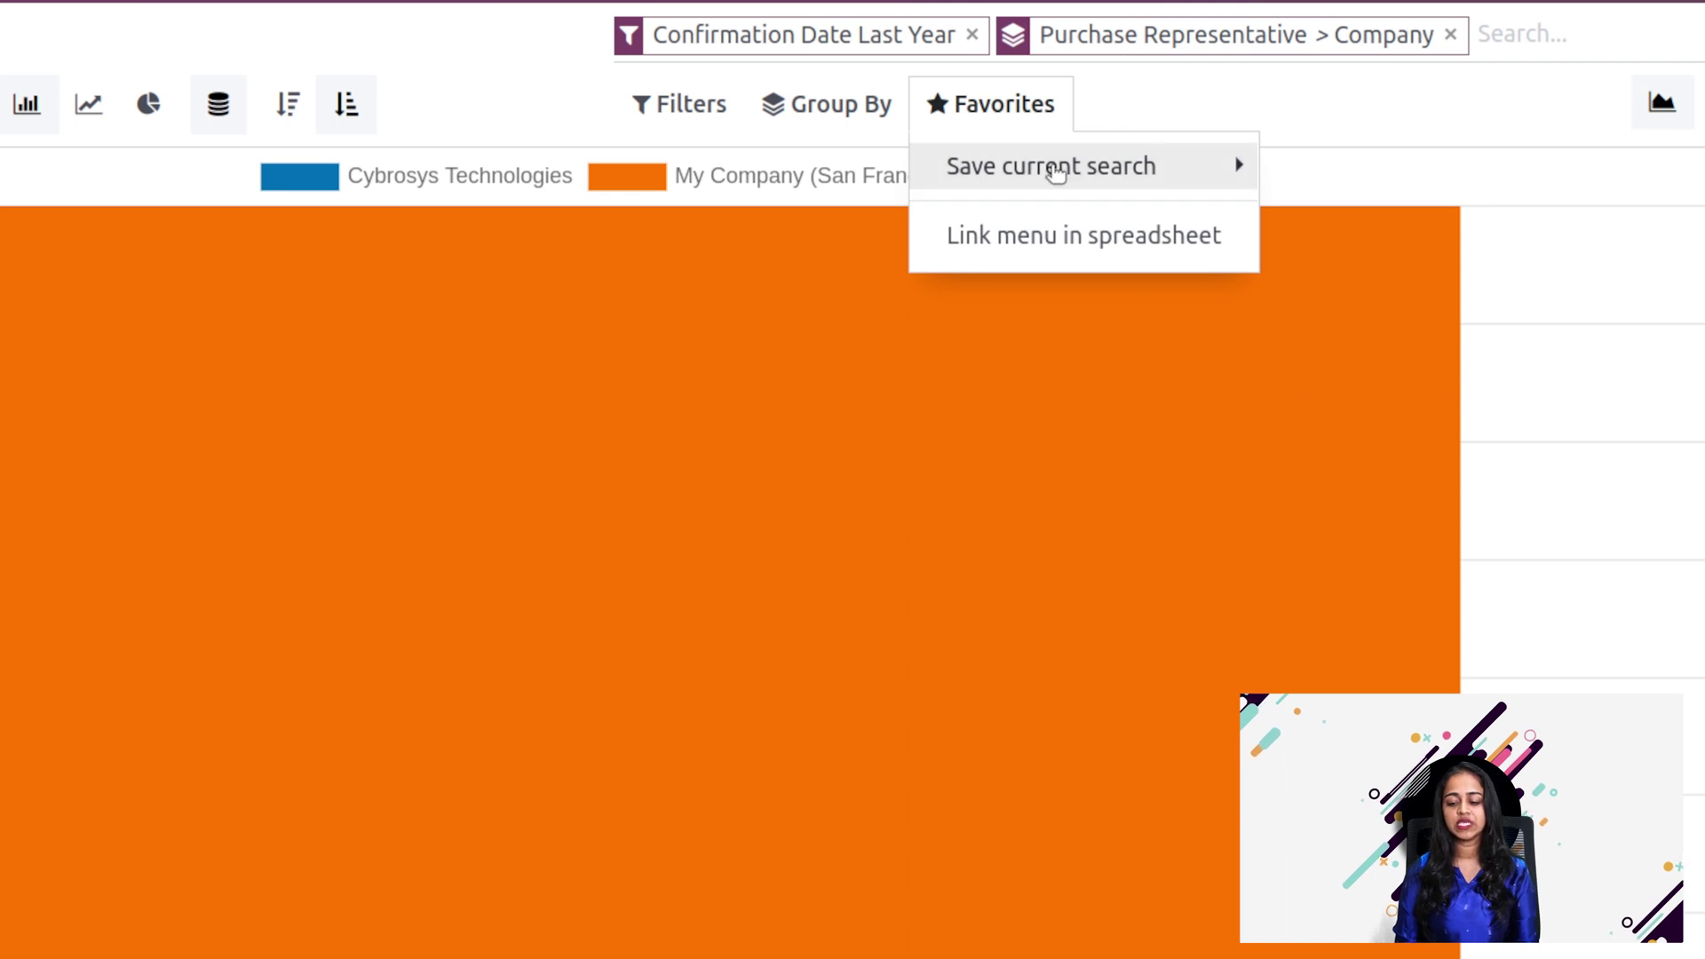
Remove the Purchase Representative > Company grouping and the Confirmation Date Last Year filter
{"action": "left_click", "coordinate": [1054, 168]}
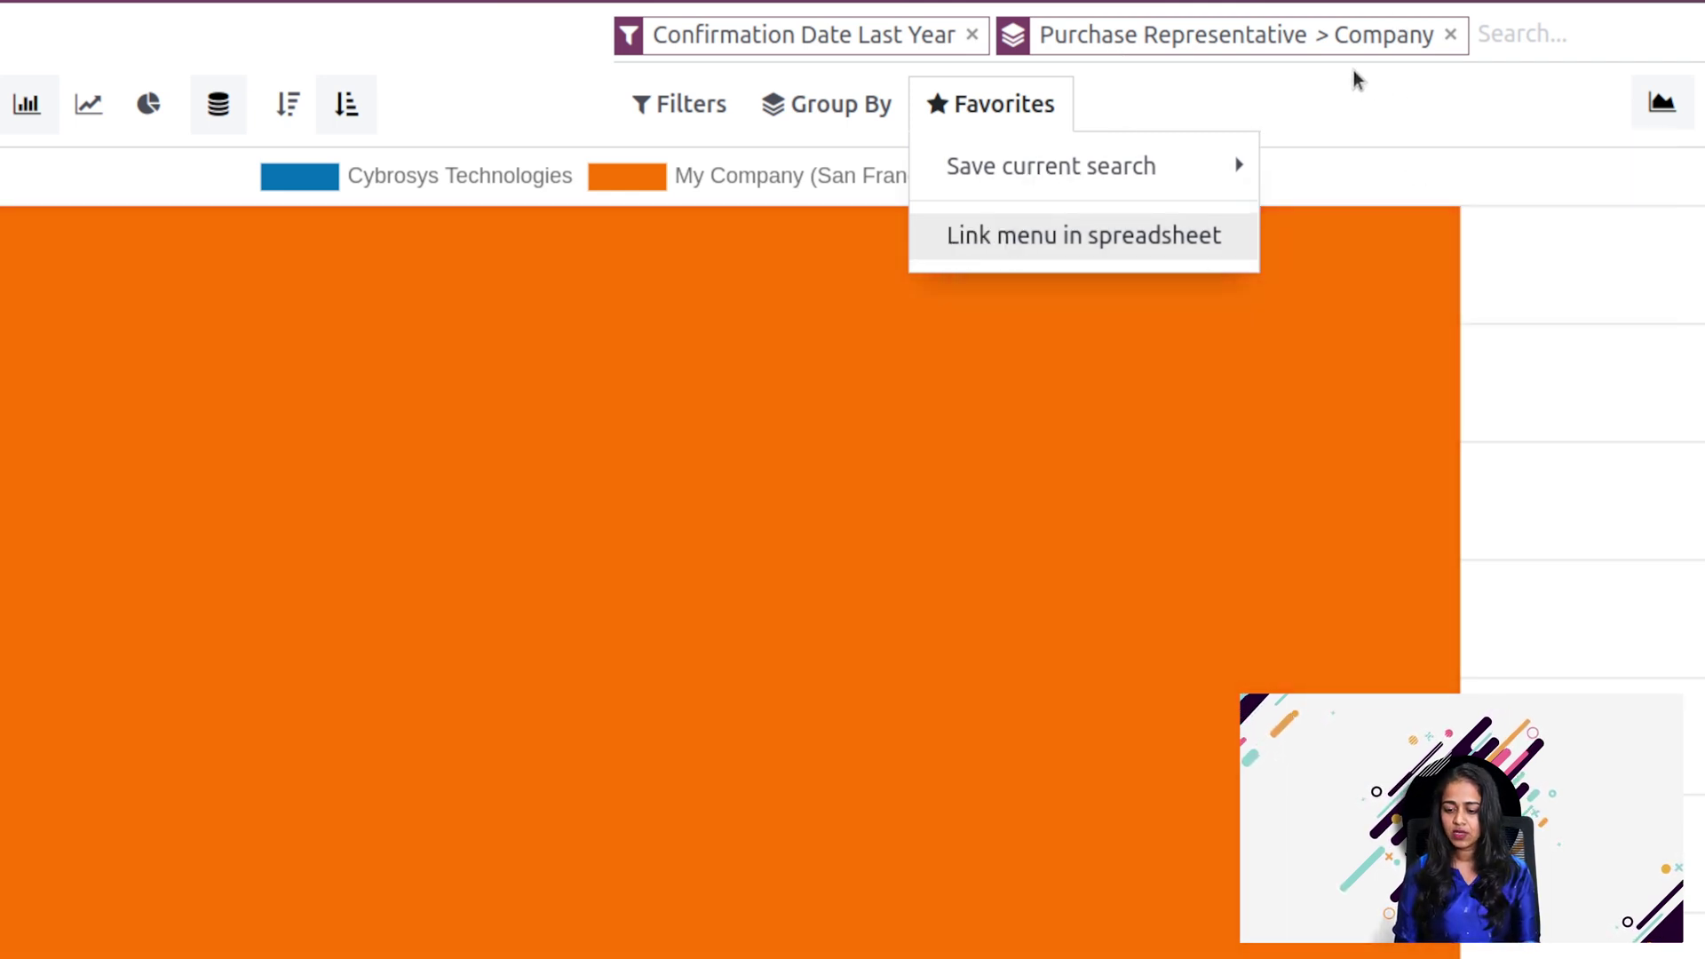
{"action": "left_click", "coordinate": [1353, 71]}
{"action": "left_click", "coordinate": [1453, 33]}
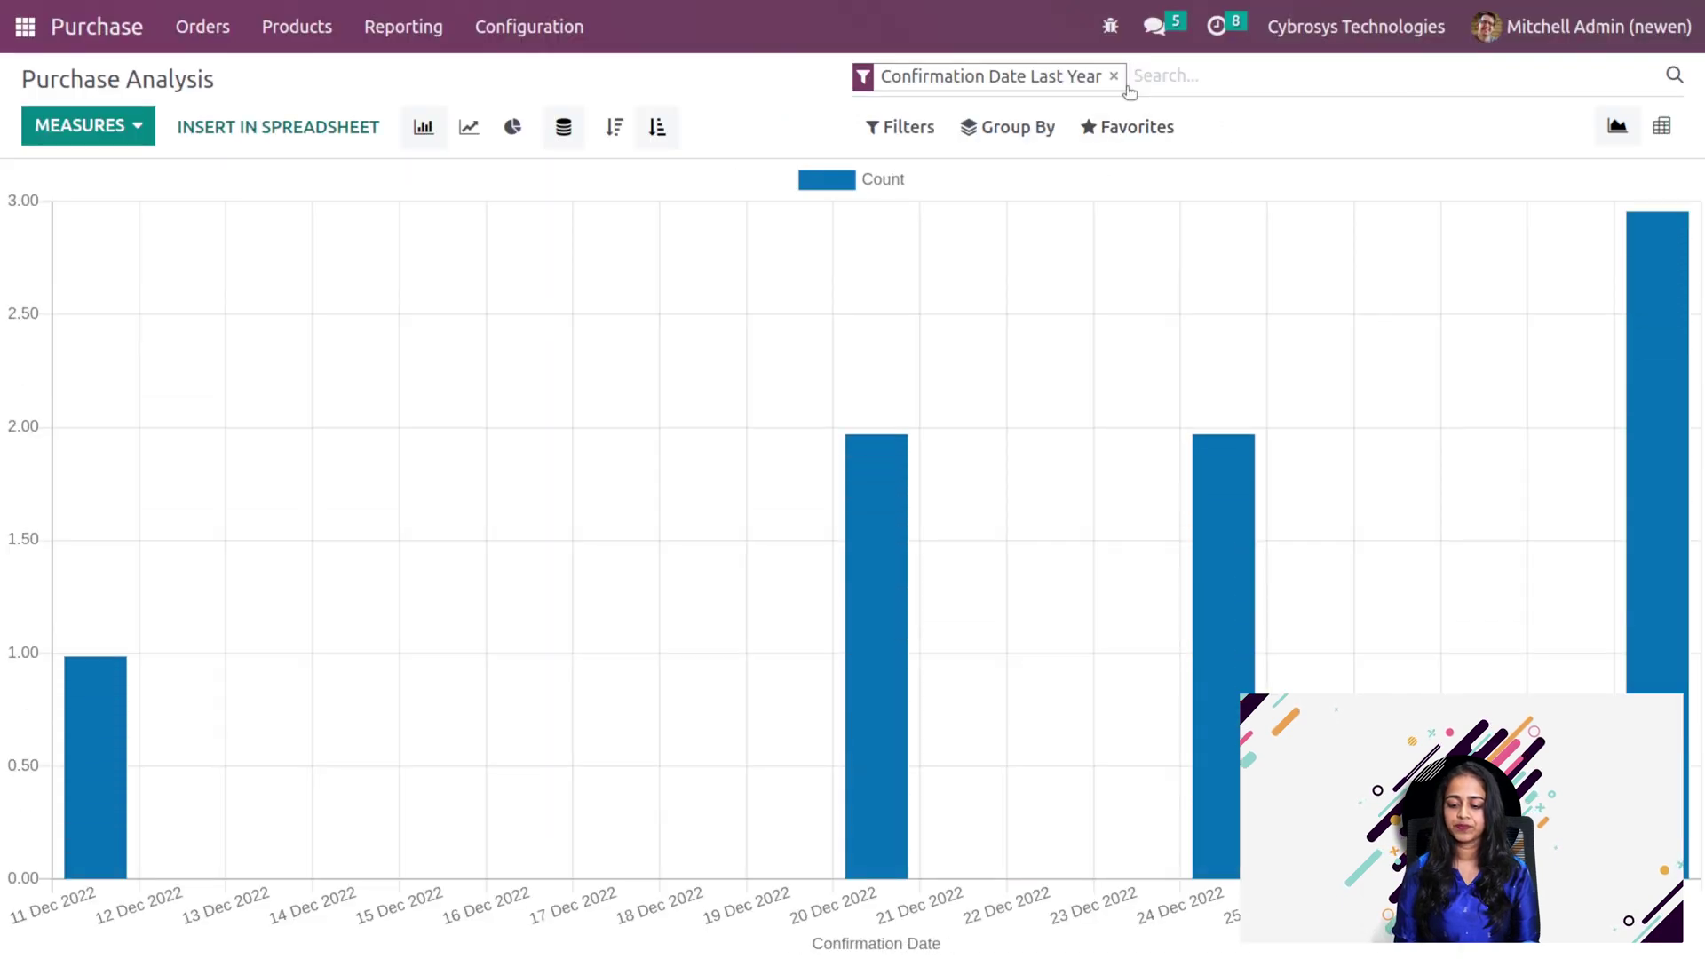
{"action": "left_click", "coordinate": [972, 33]}
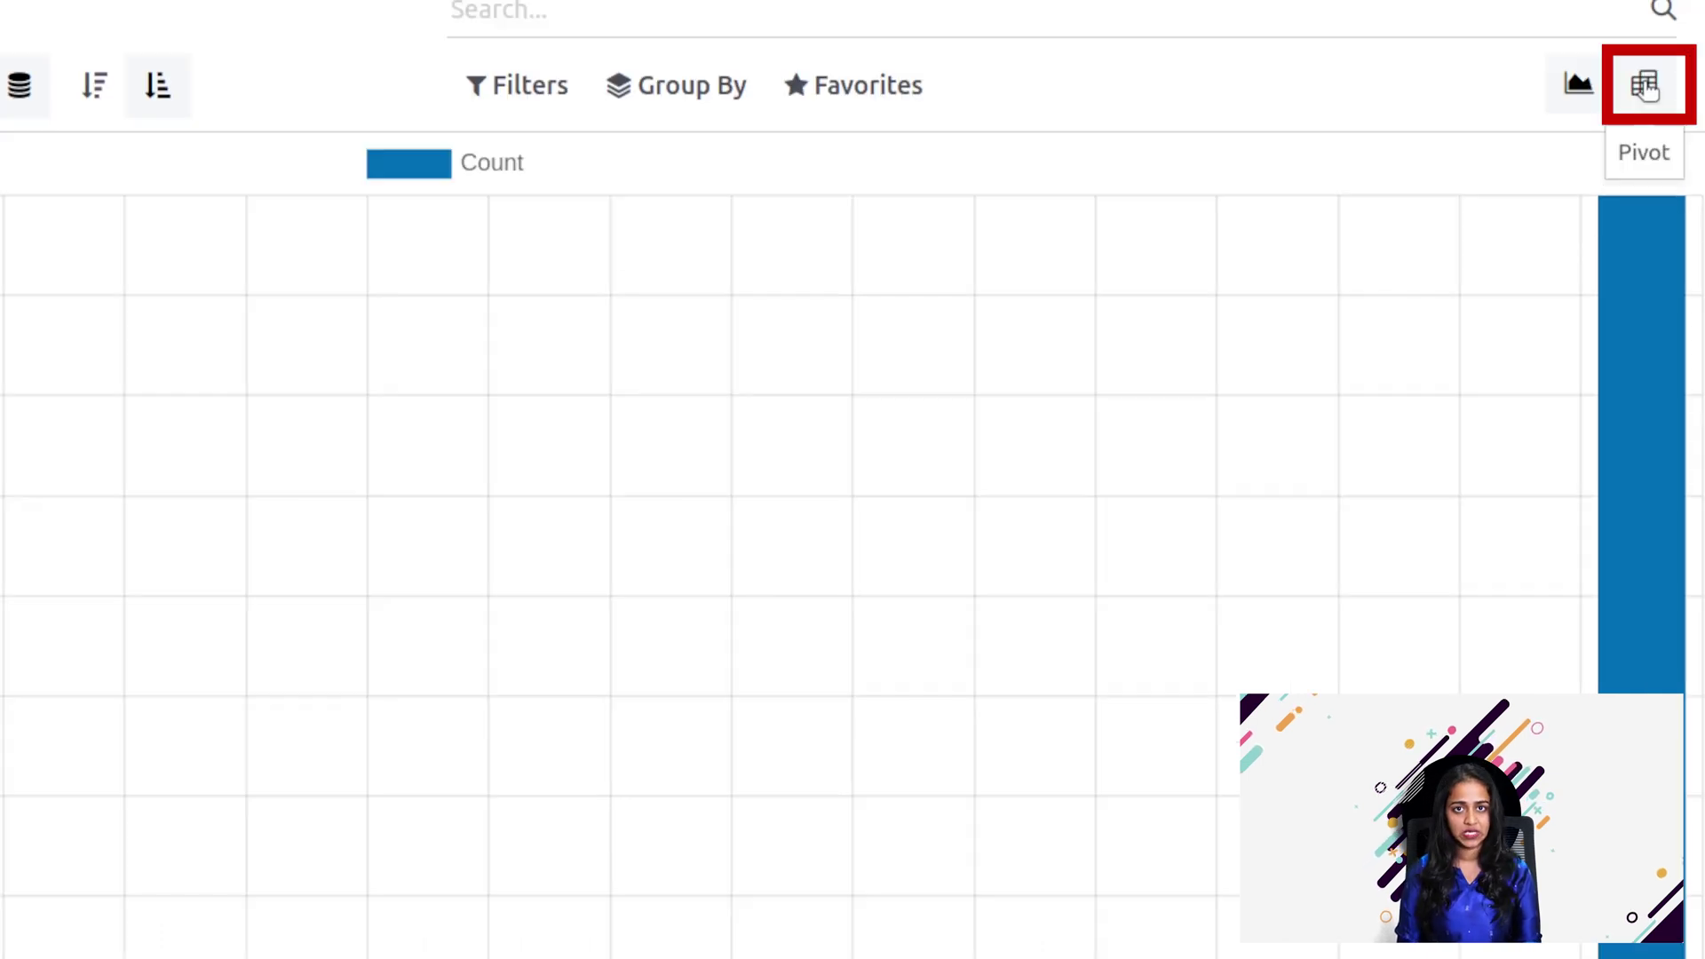
Switch to the pivot view and add Qty Billed and Qty Received as measures
{"action": "left_click", "coordinate": [1648, 88]}
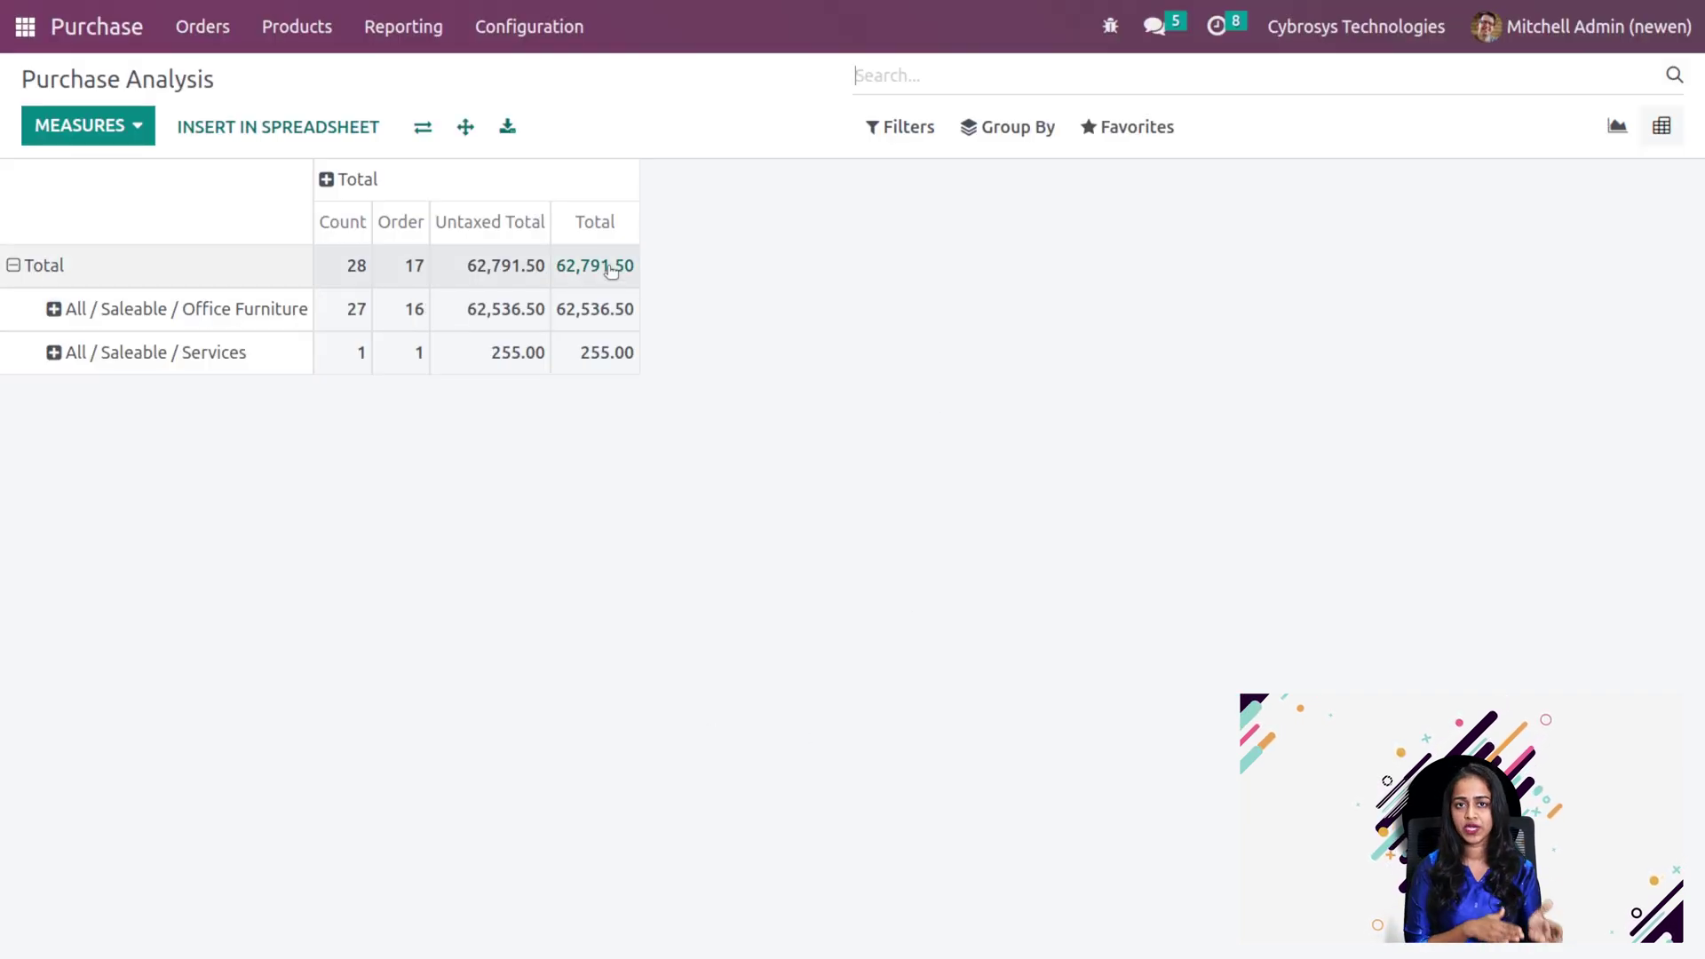
{"action": "left_click", "coordinate": [112, 129]}
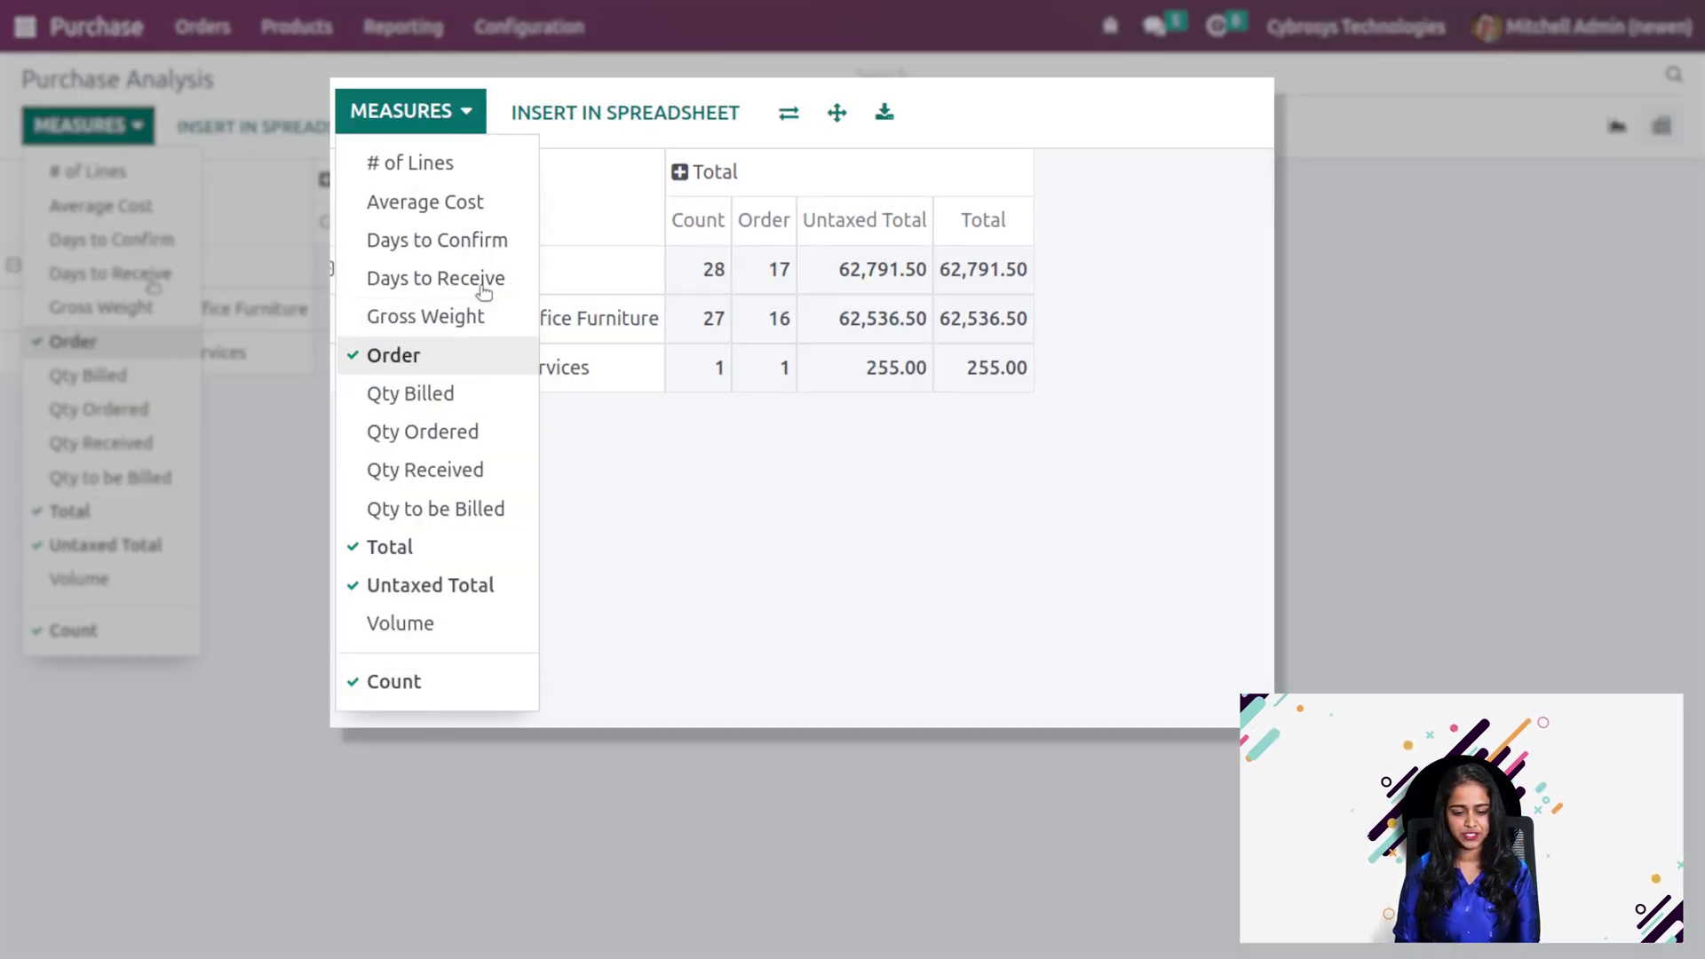
{"action": "left_click", "coordinate": [737, 652]}
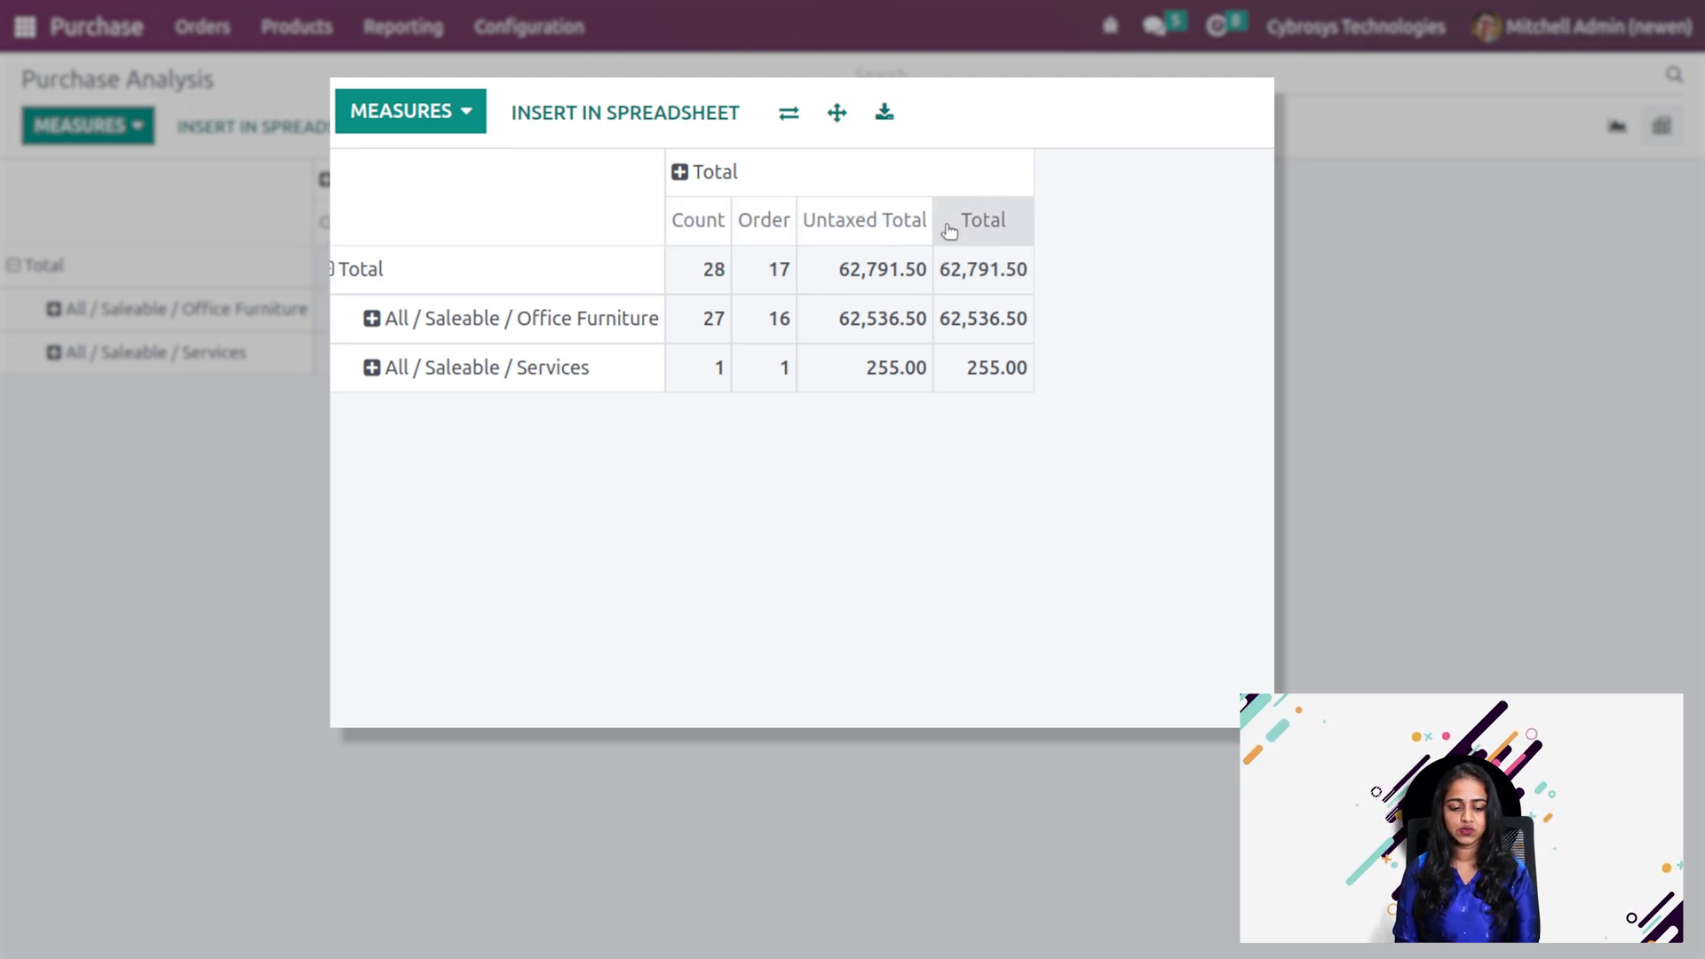
{"action": "left_click", "coordinate": [438, 108]}
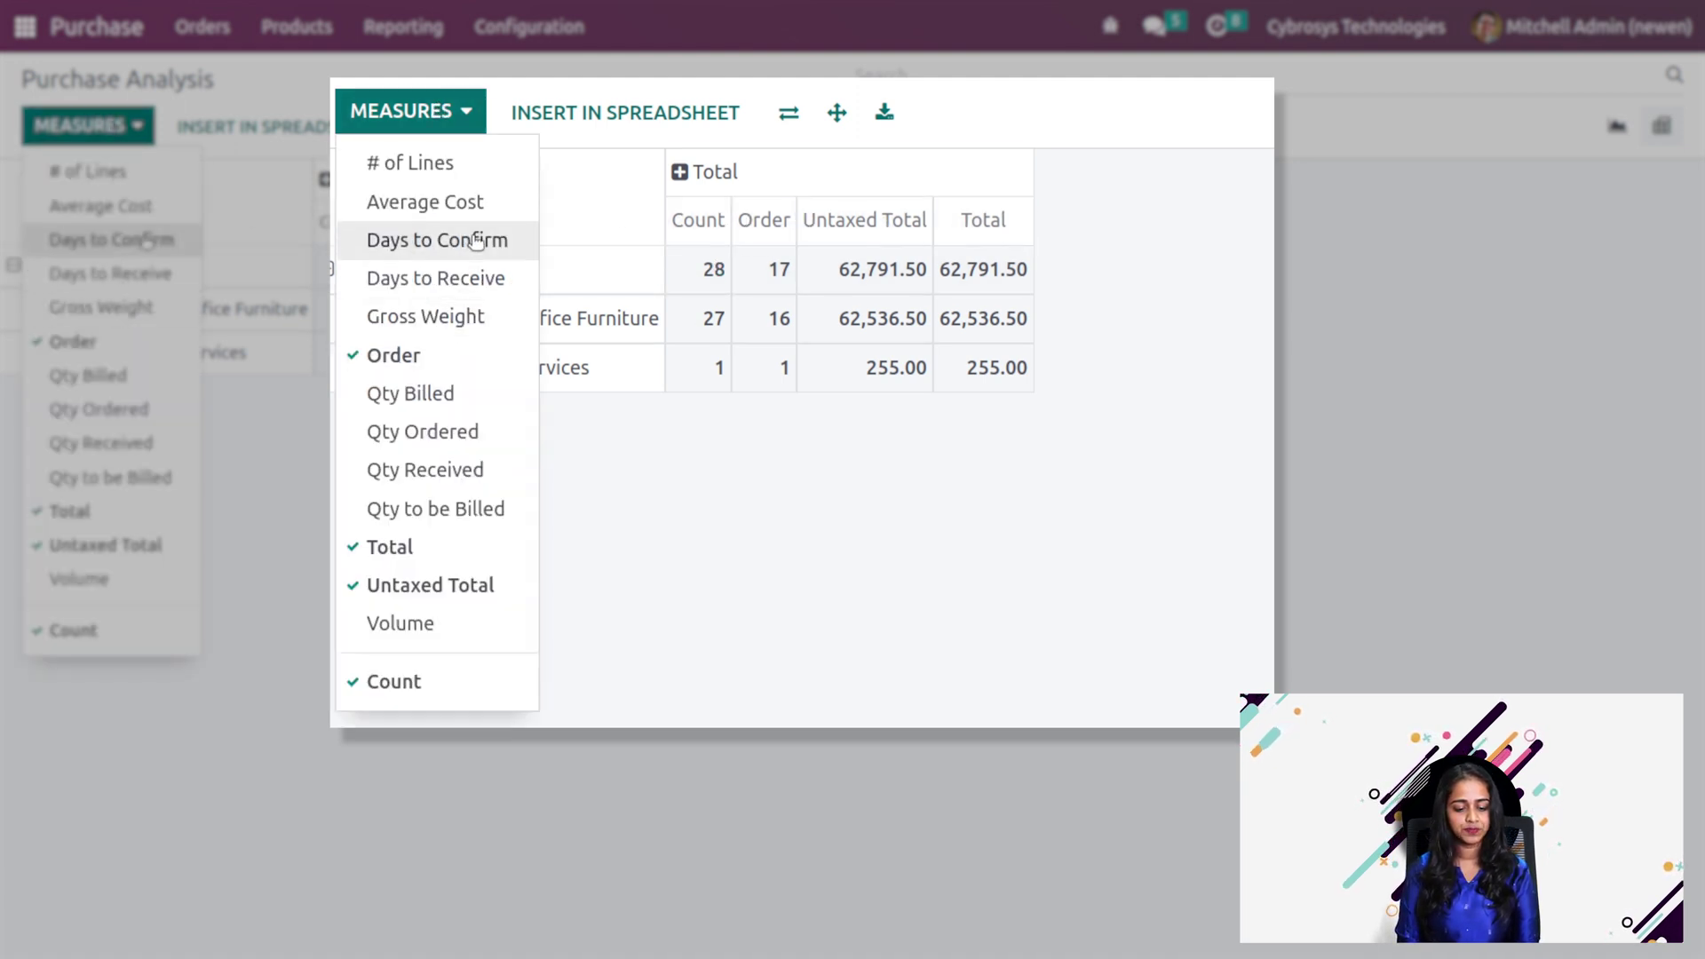
{"action": "left_click", "coordinate": [476, 395]}
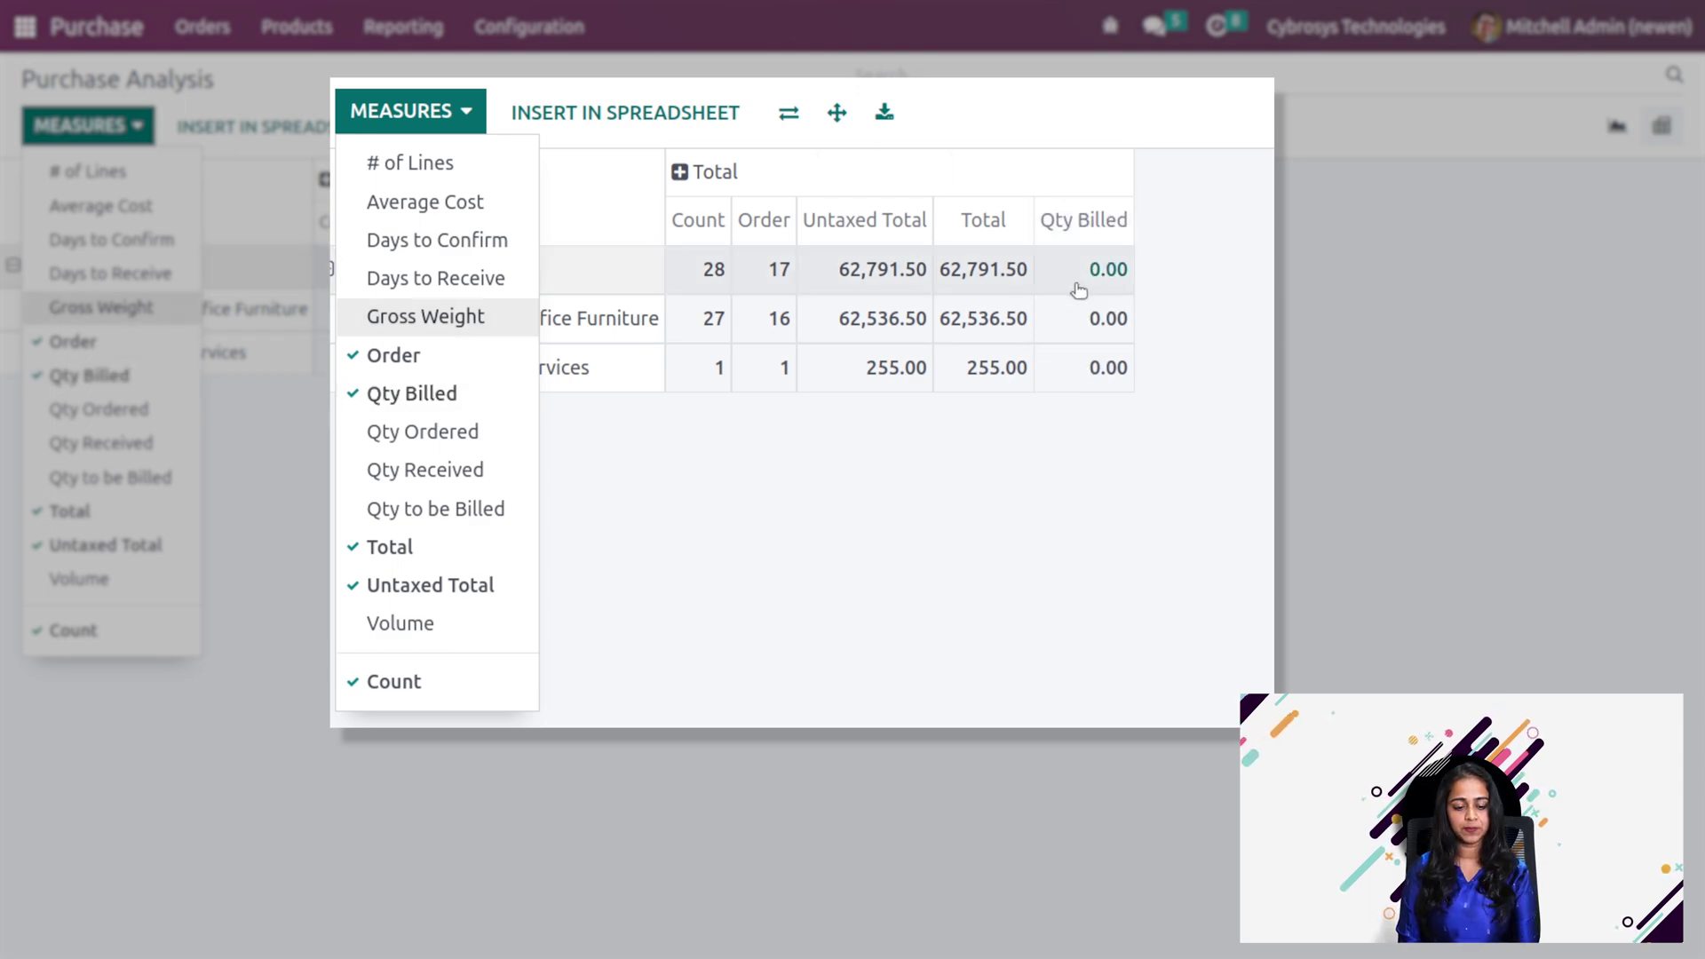
{"action": "left_click", "coordinate": [443, 472]}
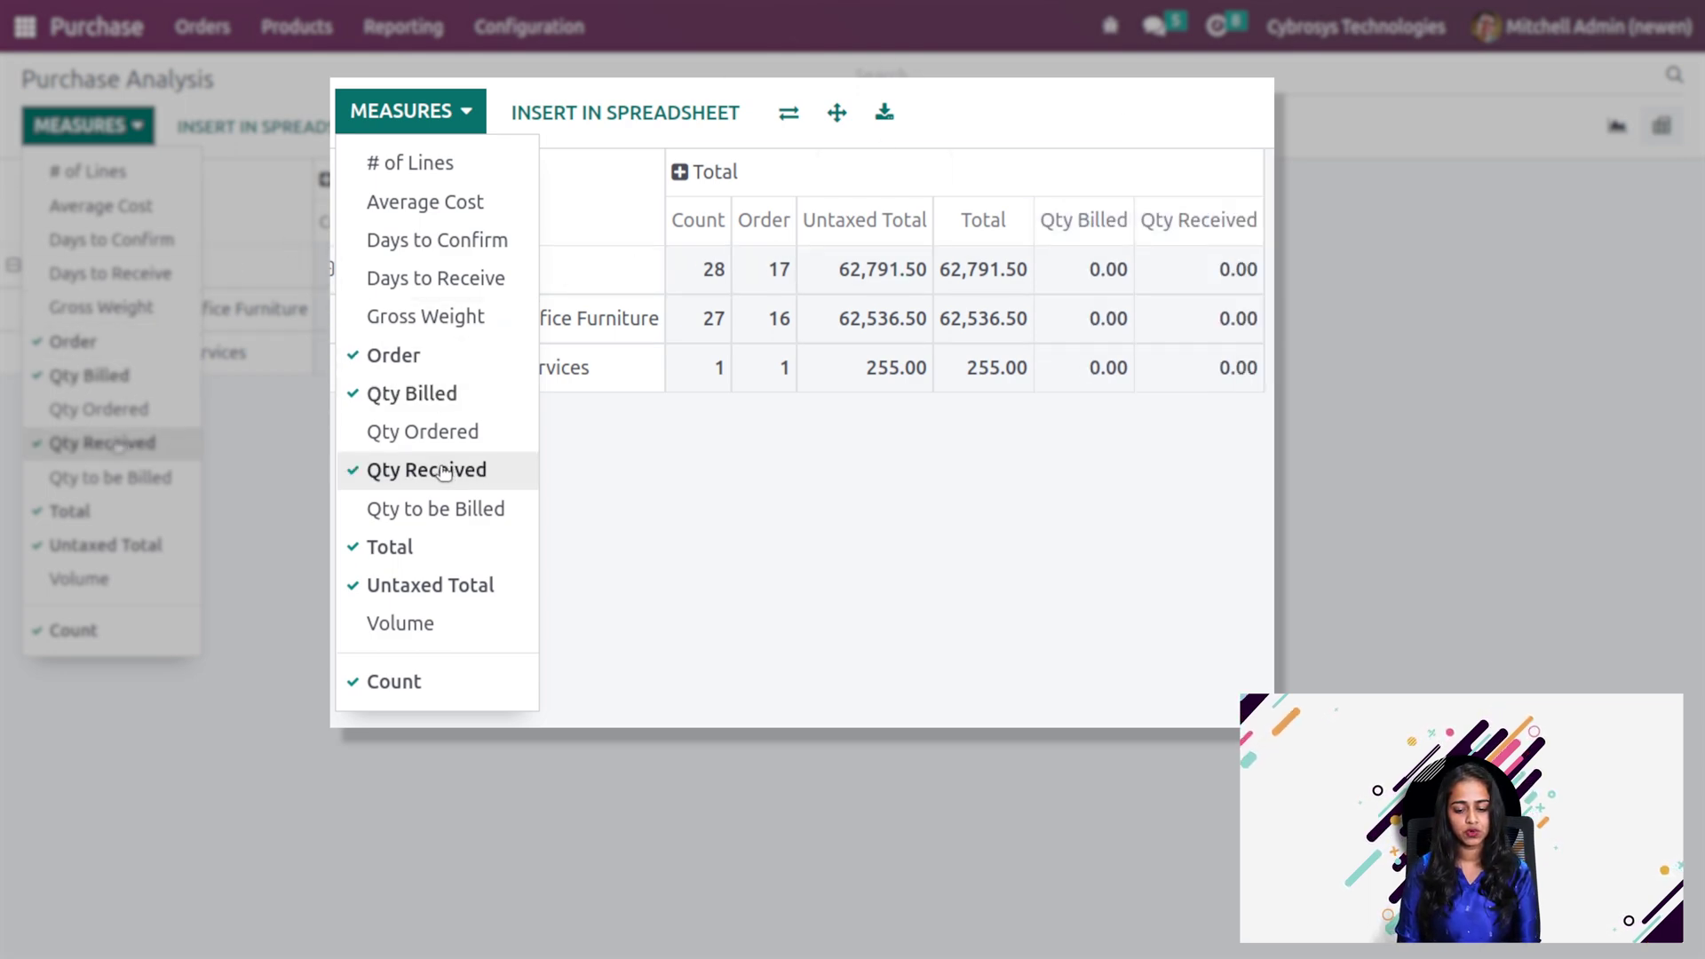
Flip the pivot so categories are columns, download it as XLSX and view it in LibreOffice Calc
{"action": "left_click", "coordinate": [1208, 638]}
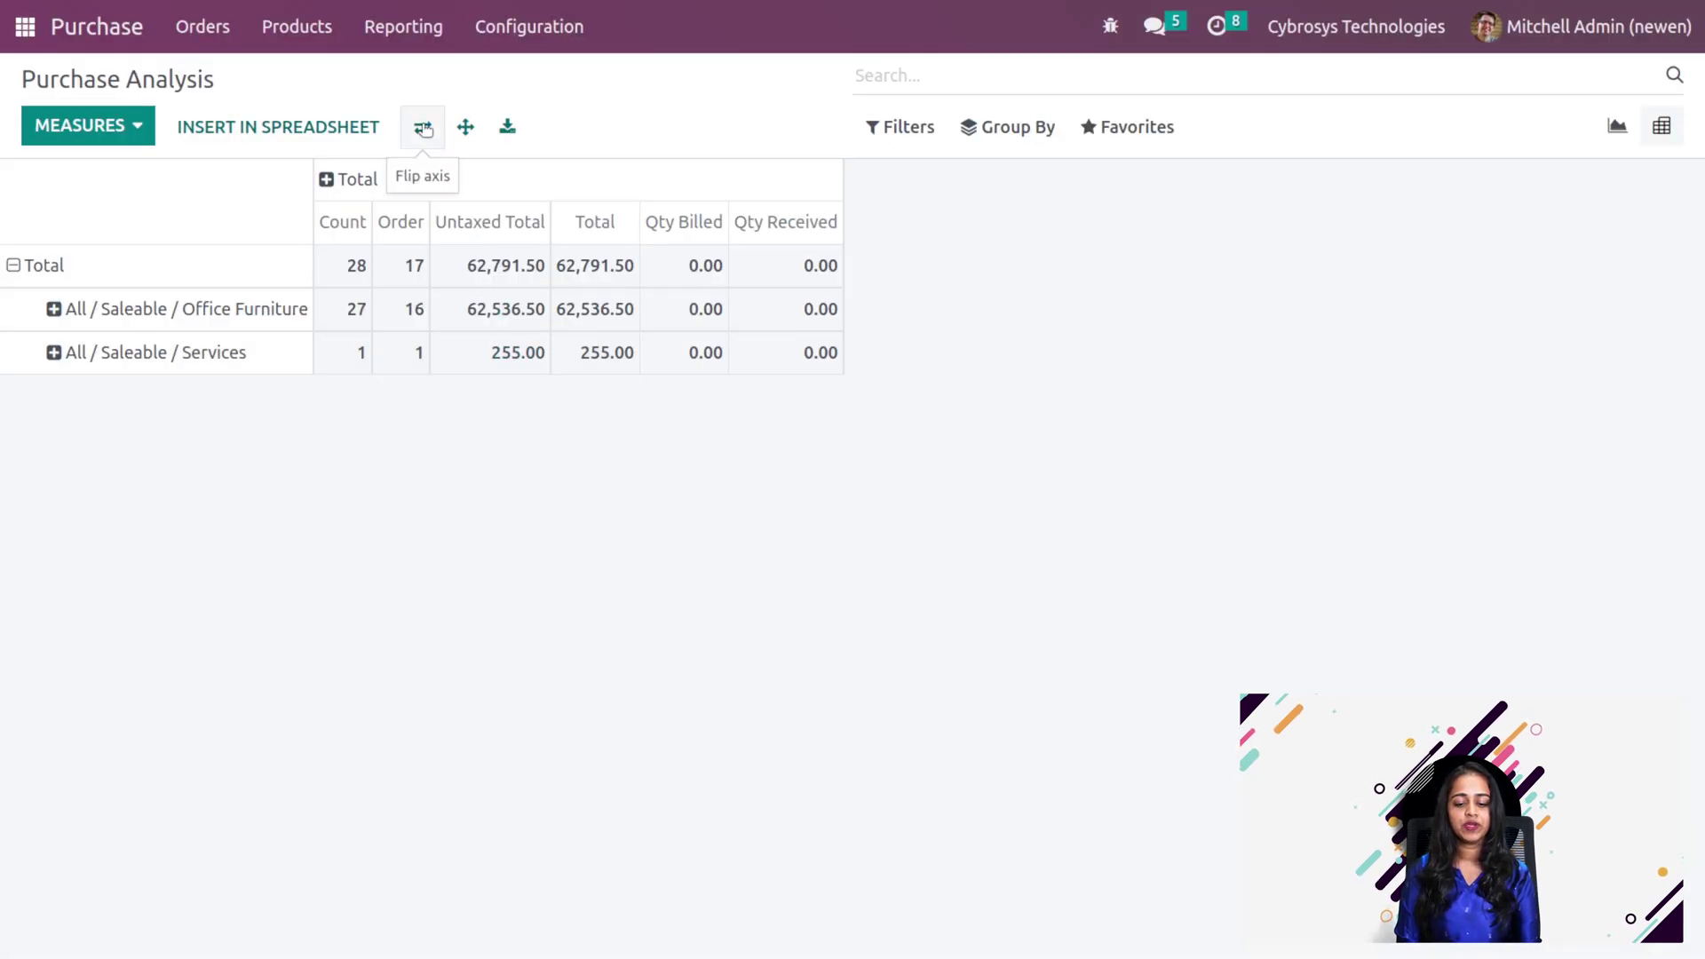
{"action": "left_click", "coordinate": [424, 129]}
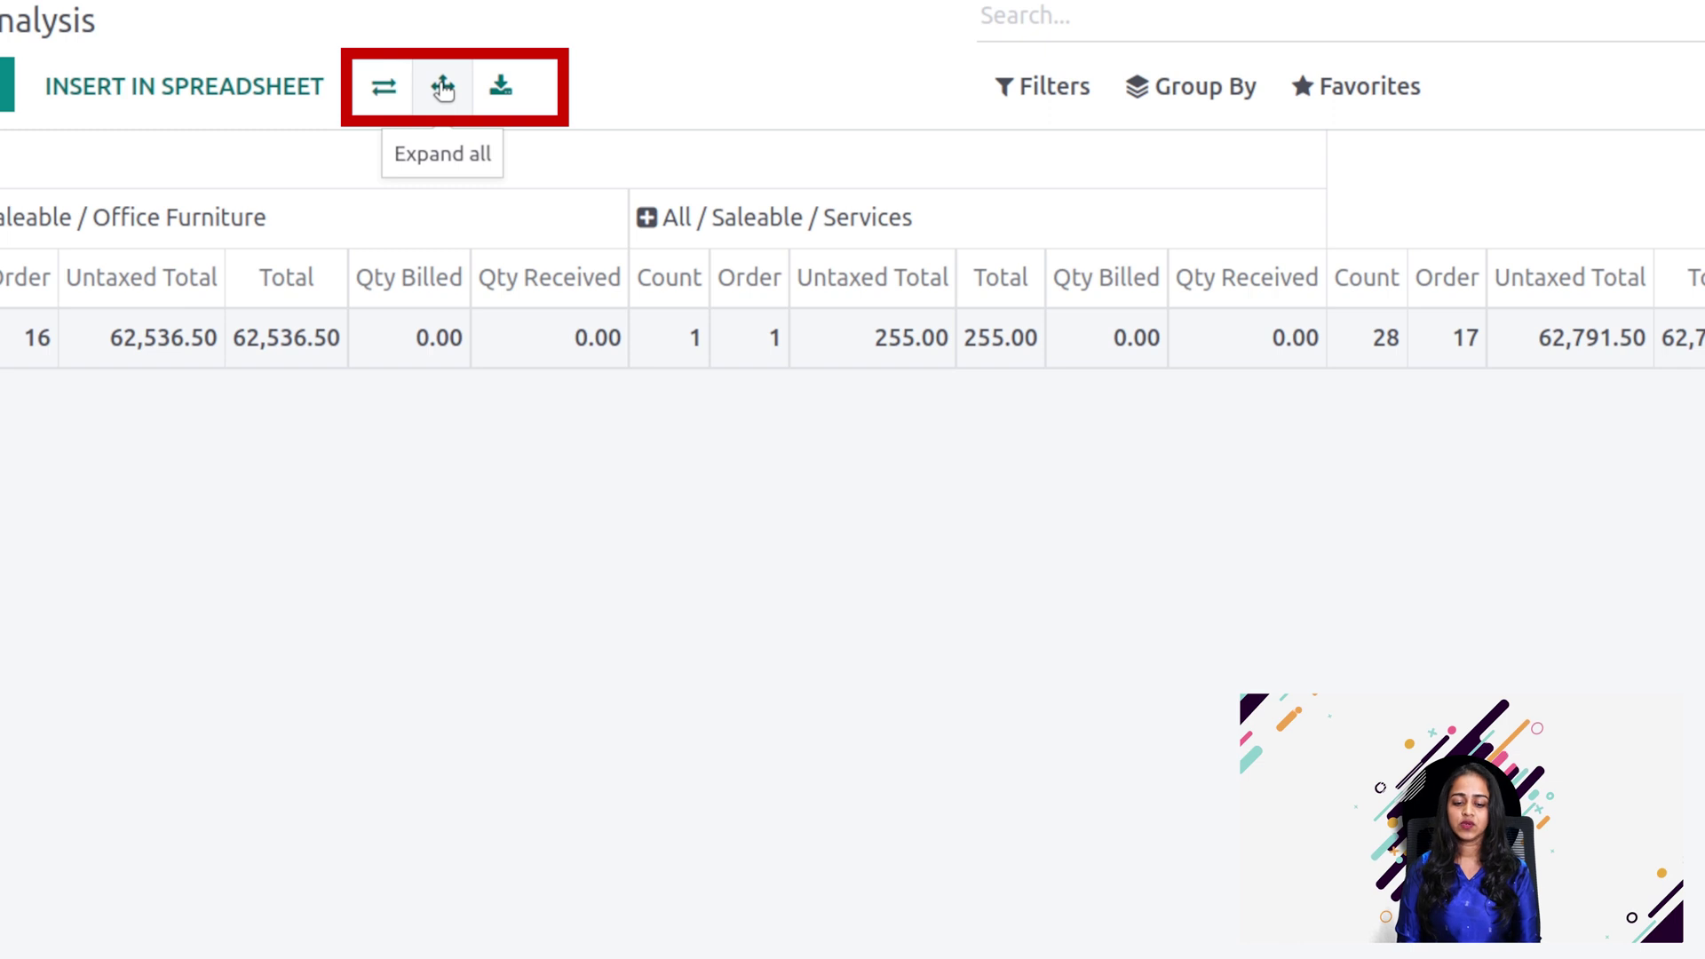
{"action": "left_click", "coordinate": [505, 83]}
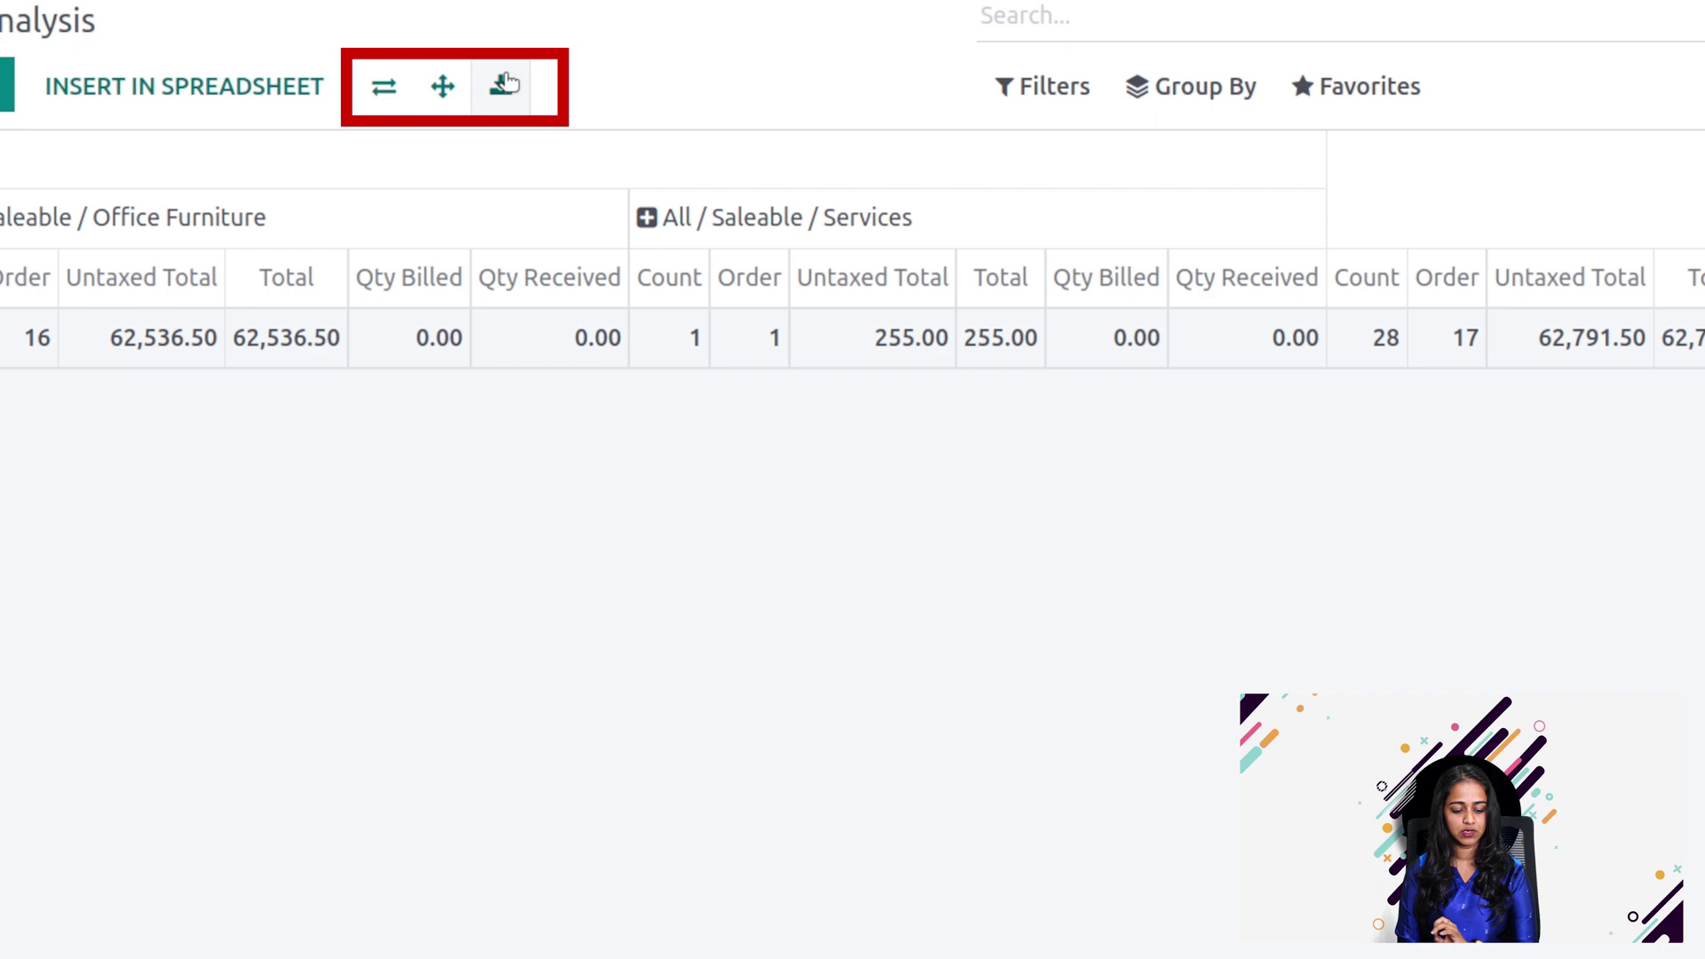
{"action": "left_click", "coordinate": [100, 940]}
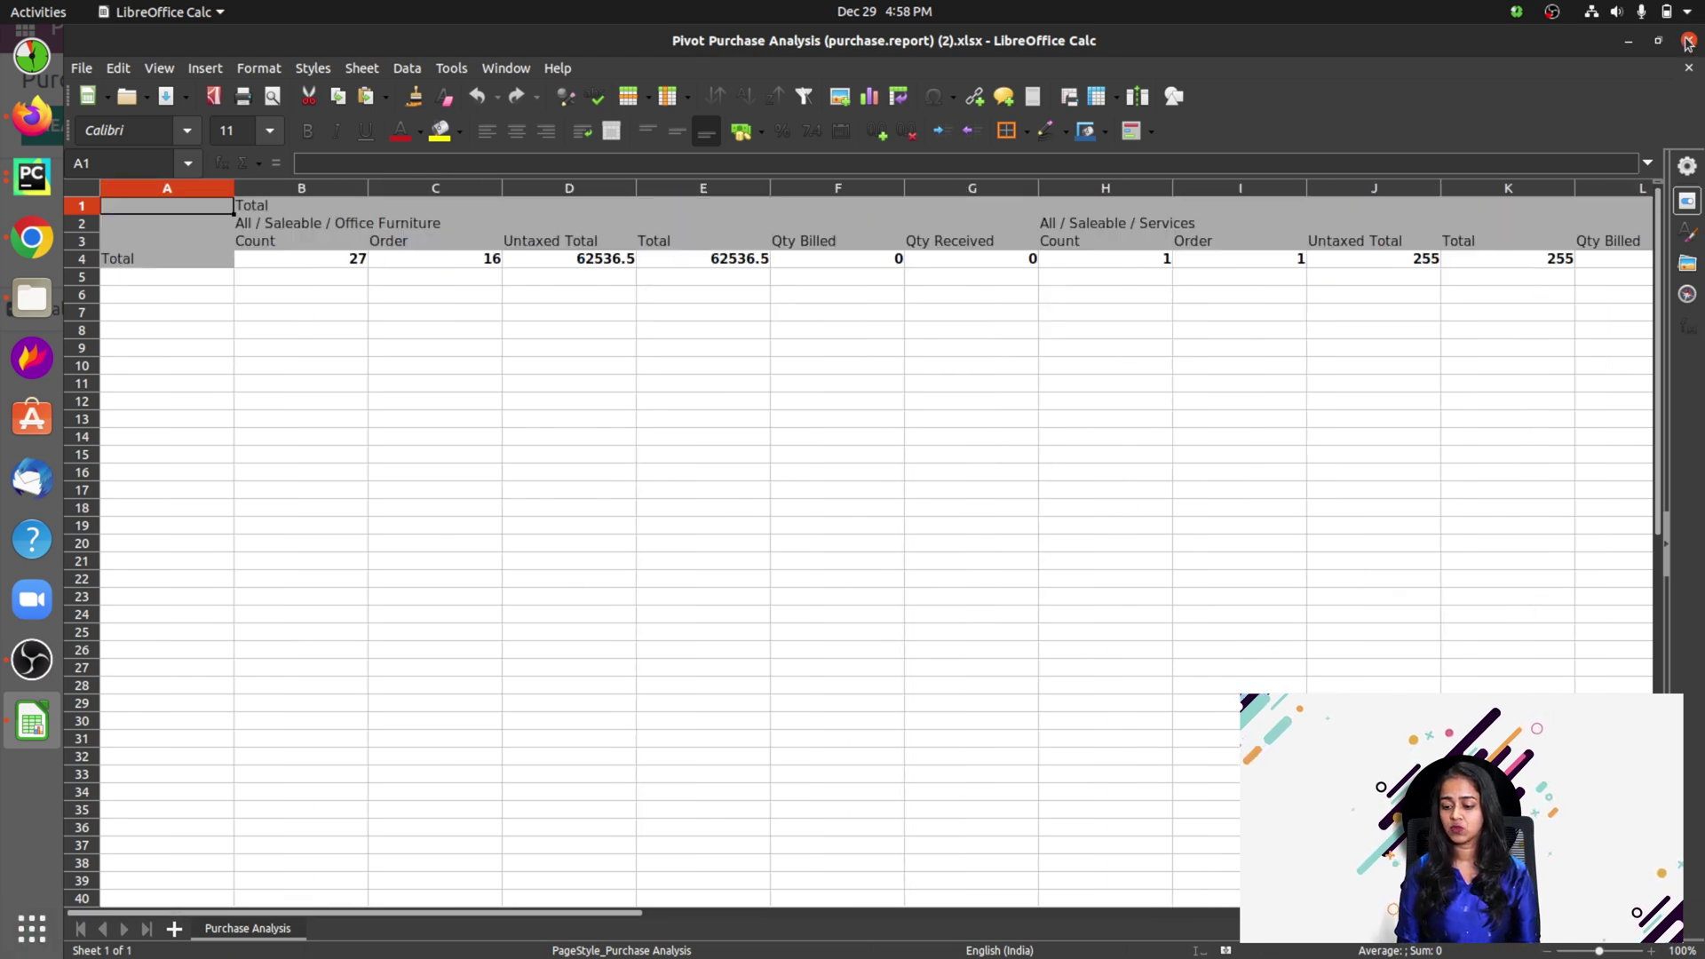
{"action": "left_click", "coordinate": [1688, 41]}
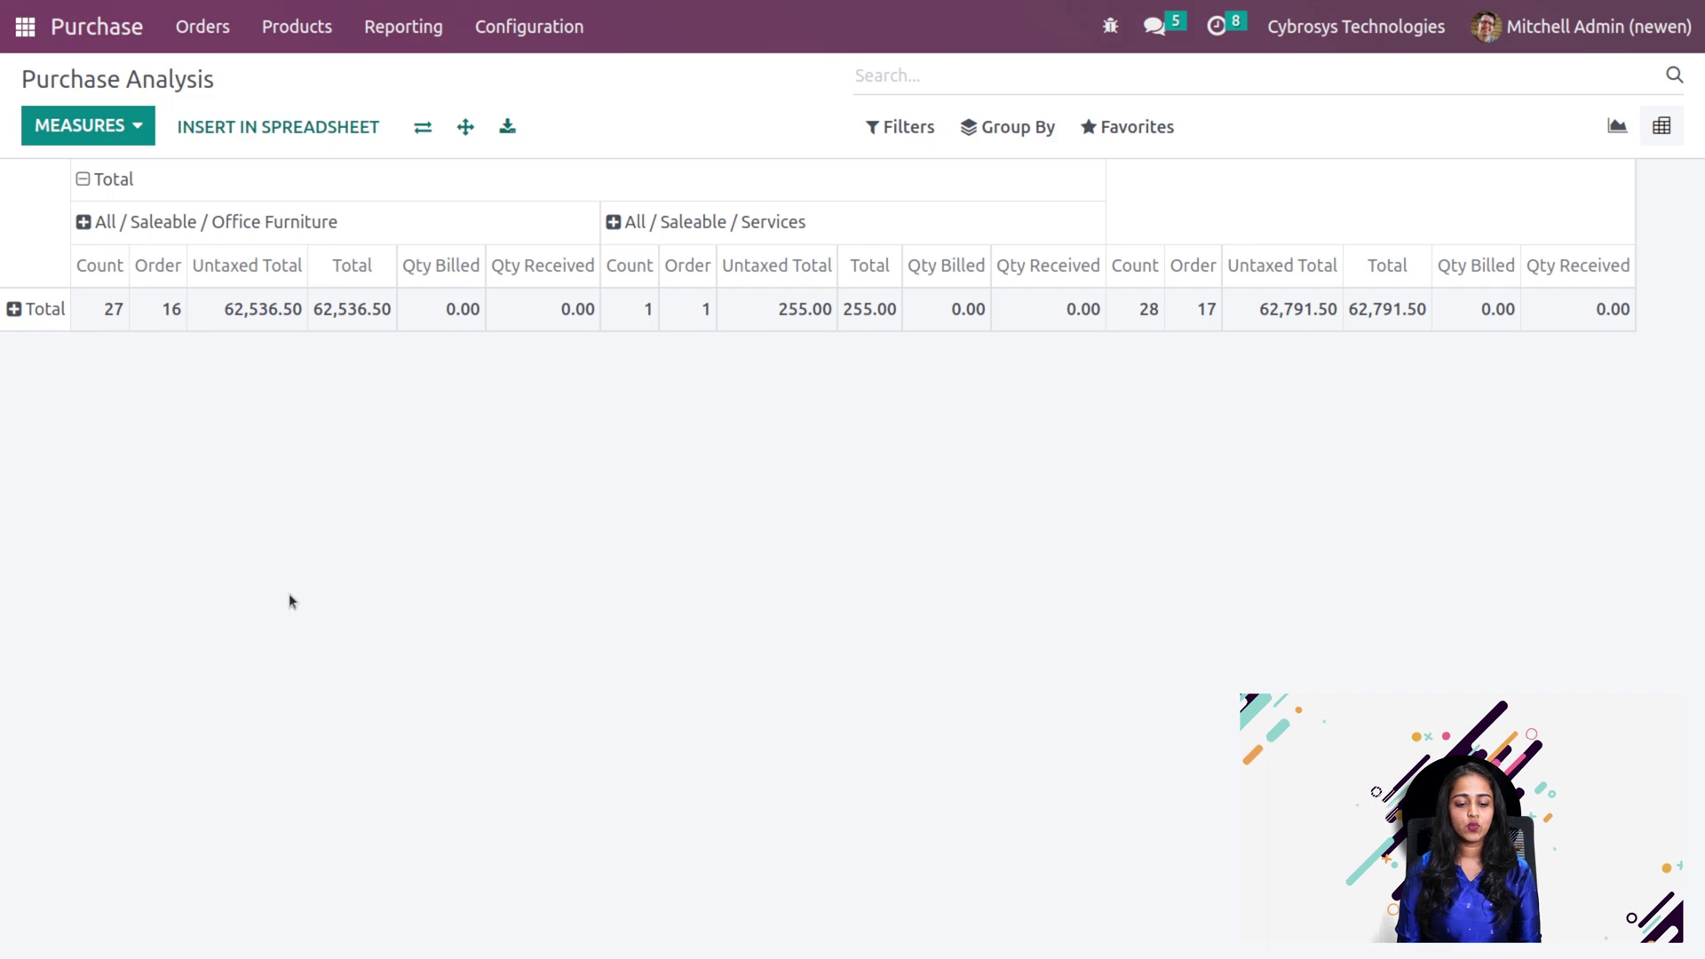
Flip categories back to rows and insert the pivot into the Invoicing spreadsheet
{"action": "left_click", "coordinate": [246, 116]}
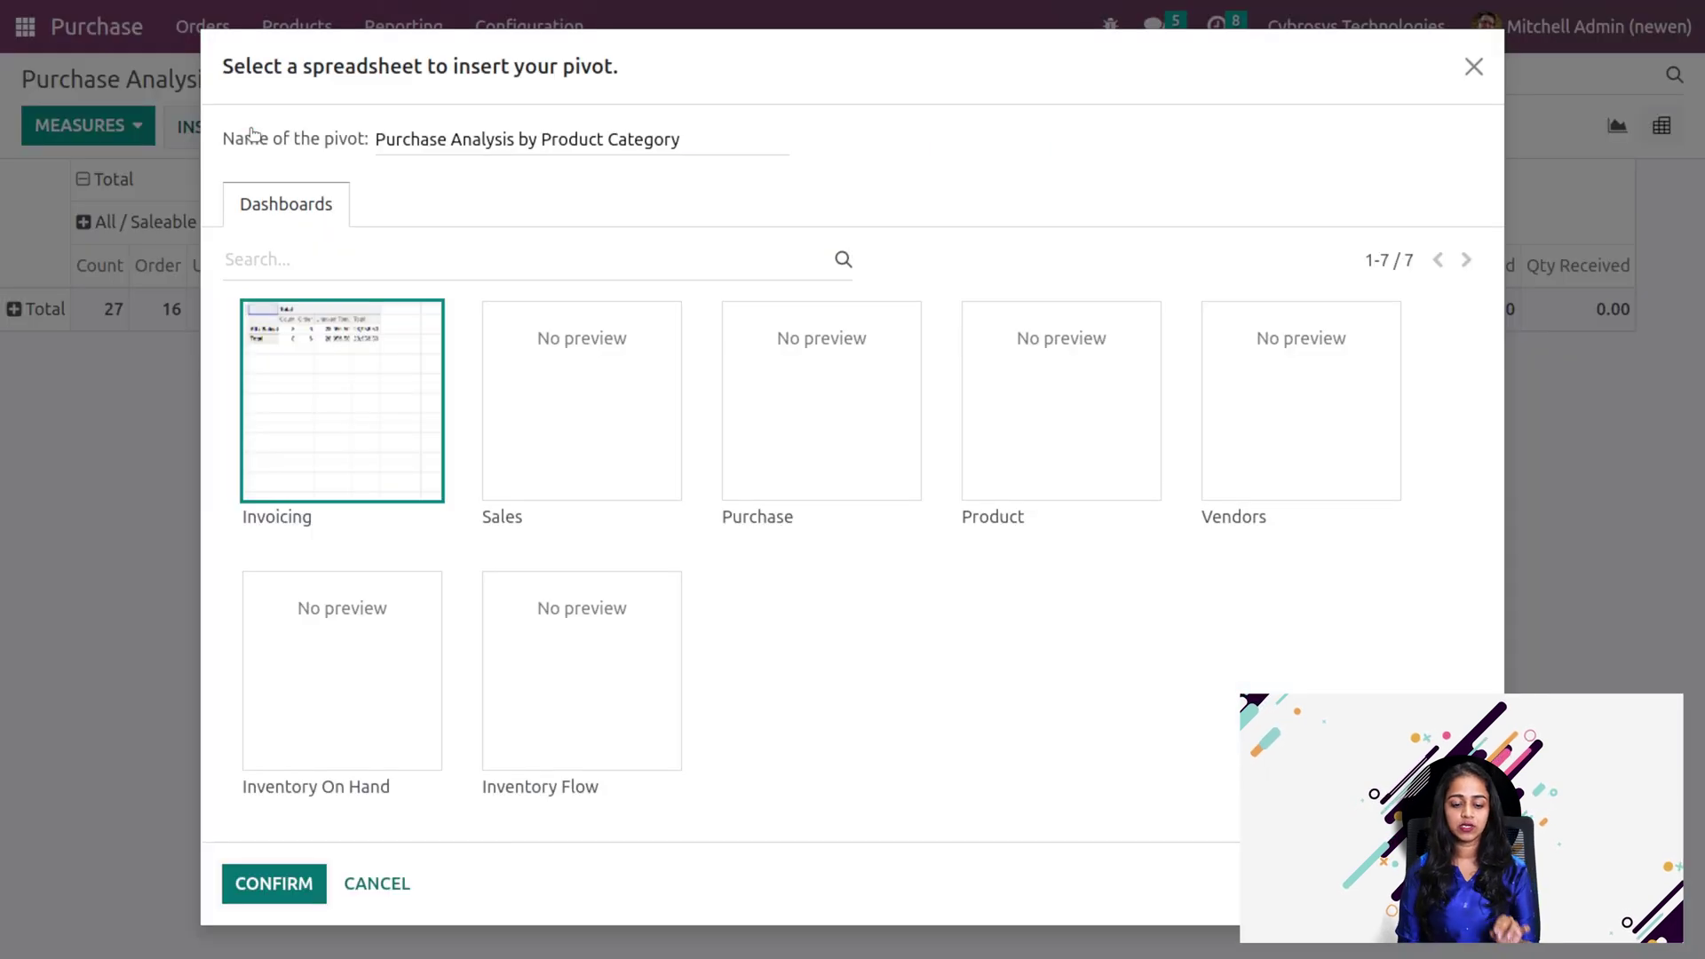
{"action": "left_click", "coordinate": [381, 883]}
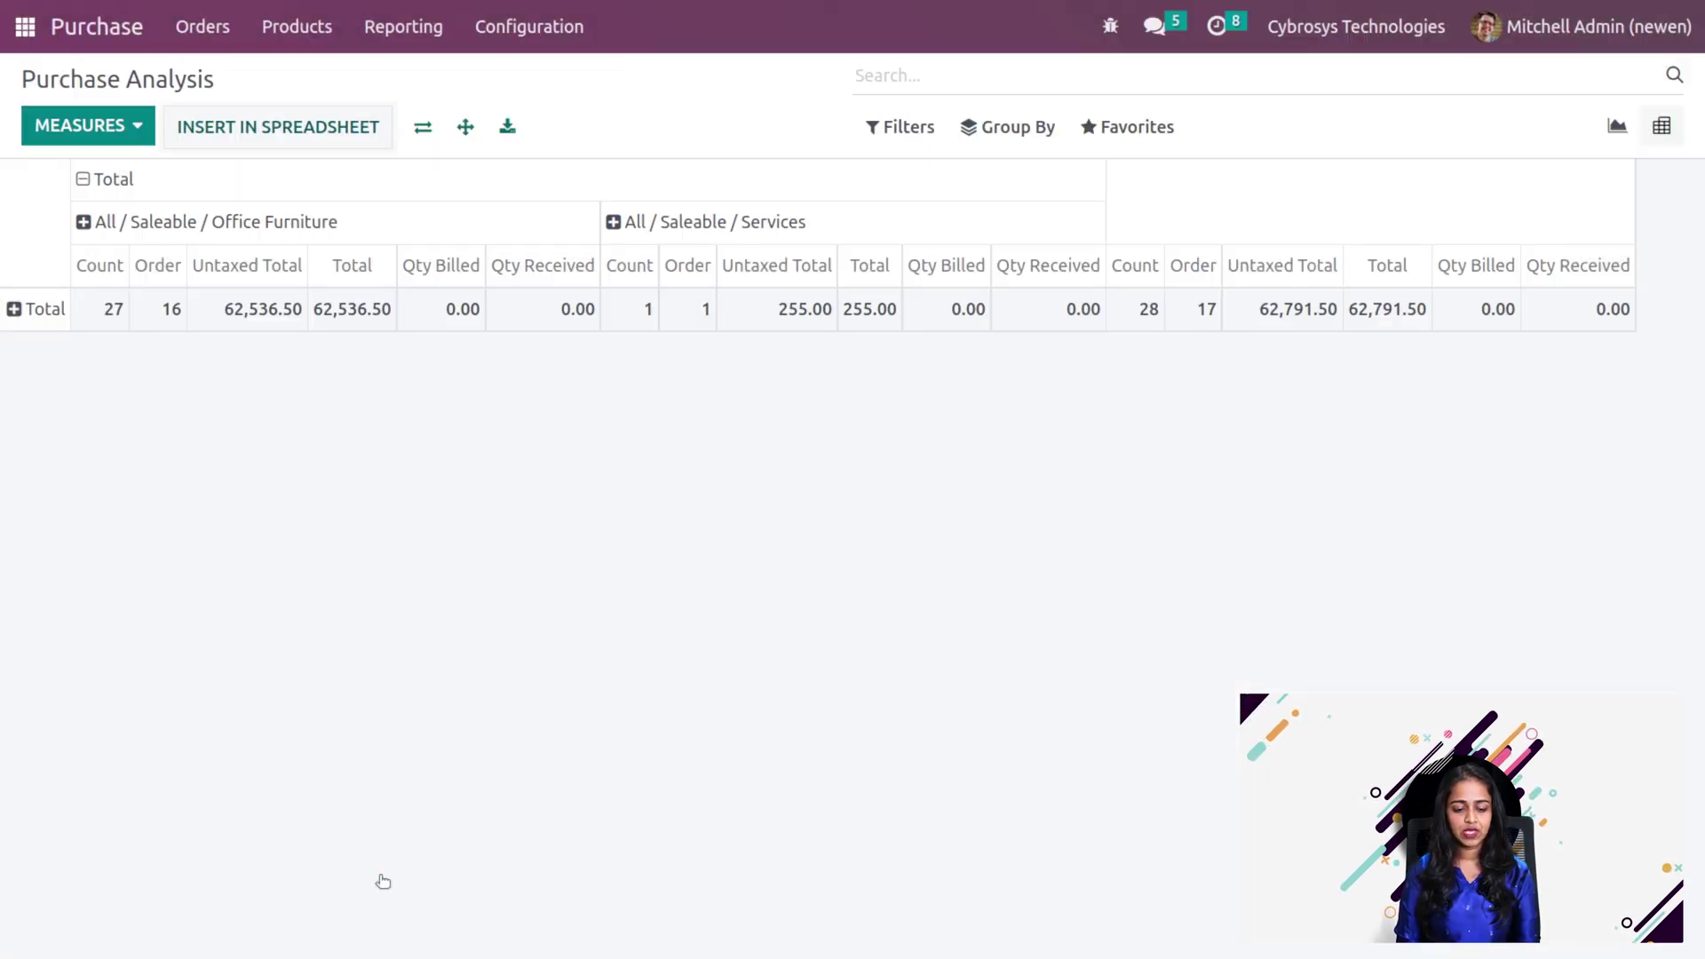
{"action": "left_click", "coordinate": [421, 130]}
{"action": "left_click", "coordinate": [313, 119]}
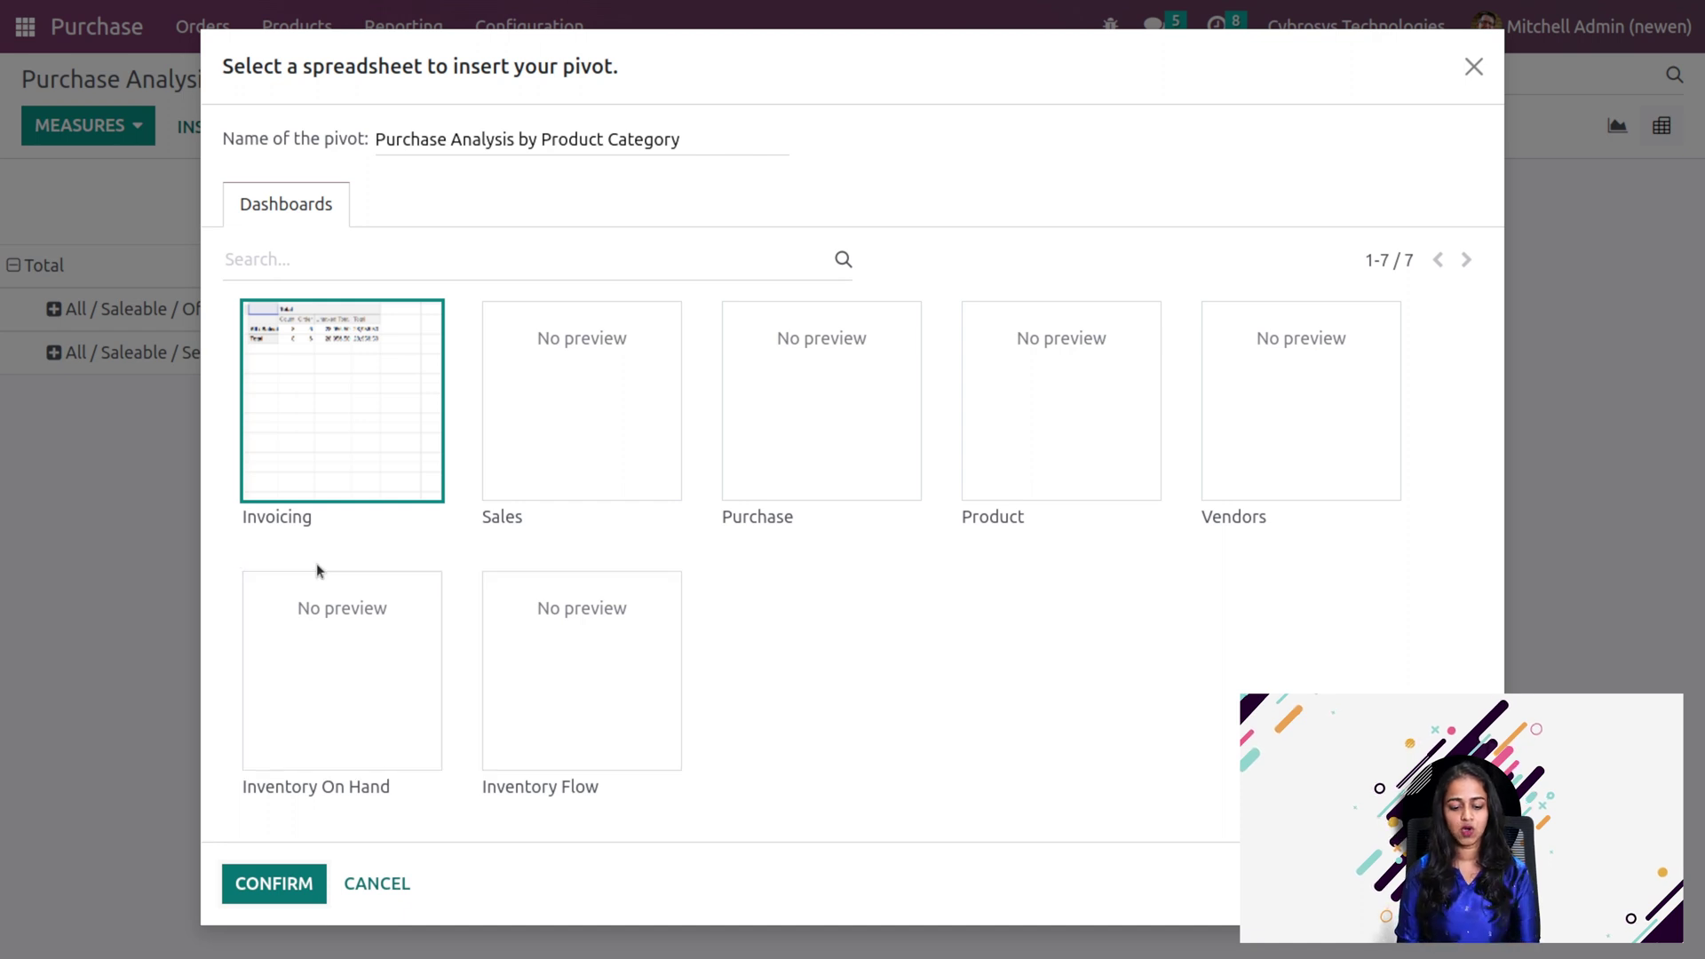
{"action": "left_click", "coordinate": [278, 890]}
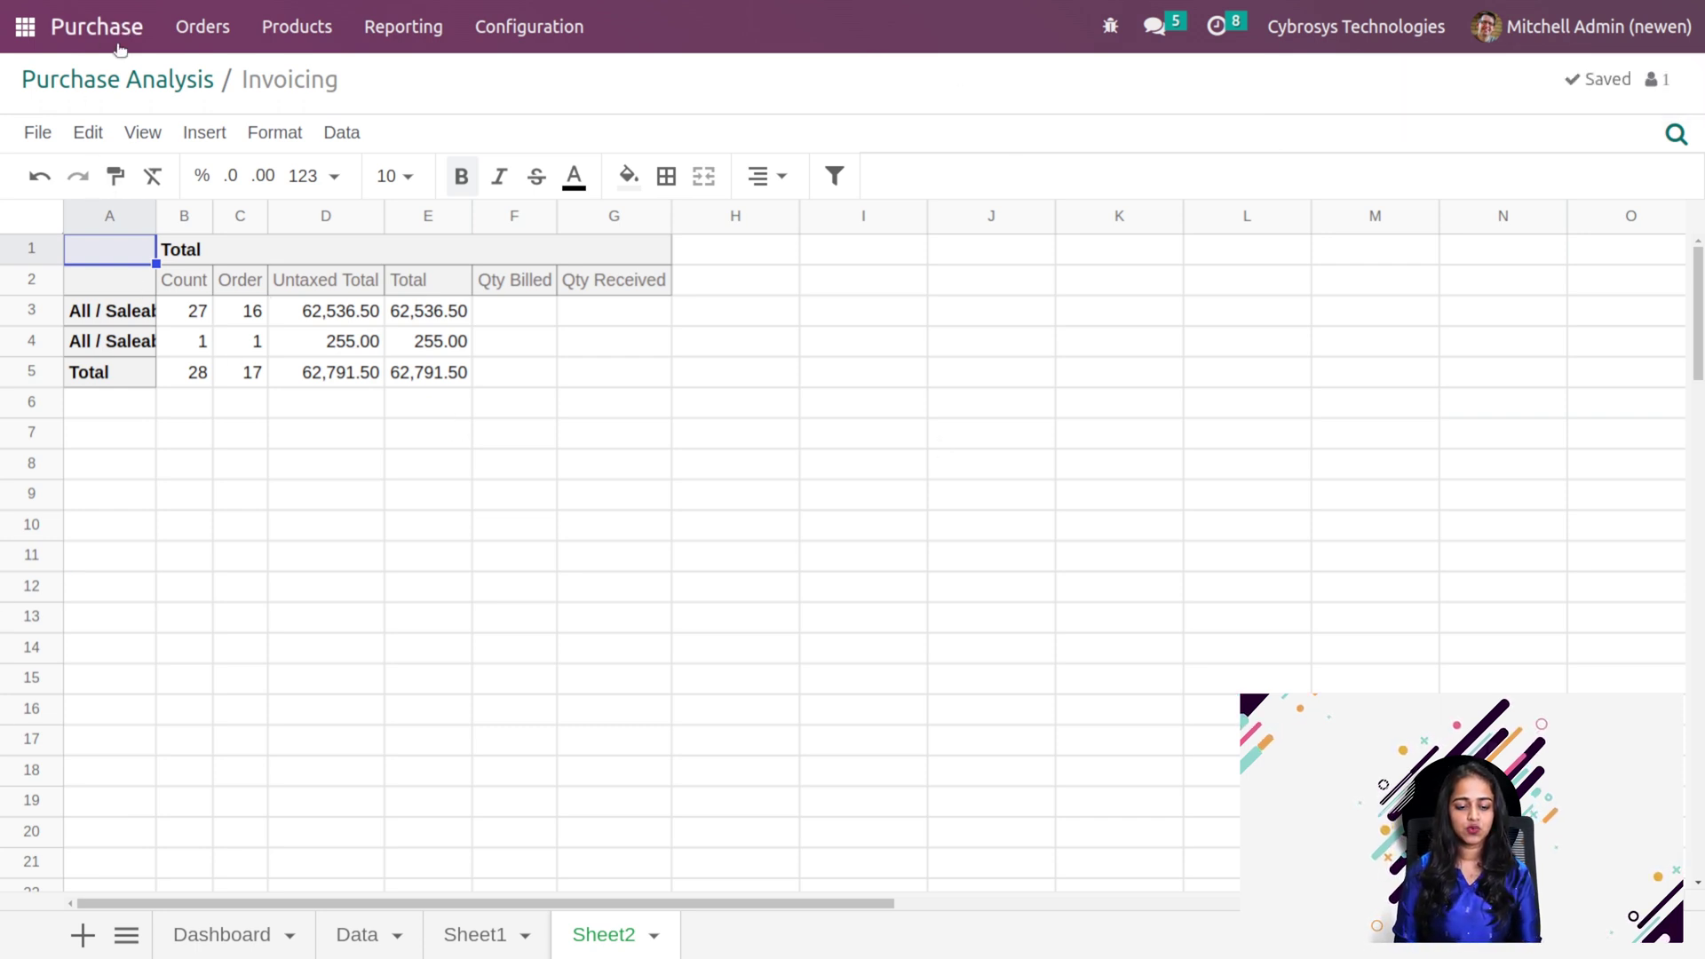
Return to the Purchase Analysis pivot (total 62,791.50) and show its Favorites options
{"action": "left_click", "coordinate": [115, 82]}
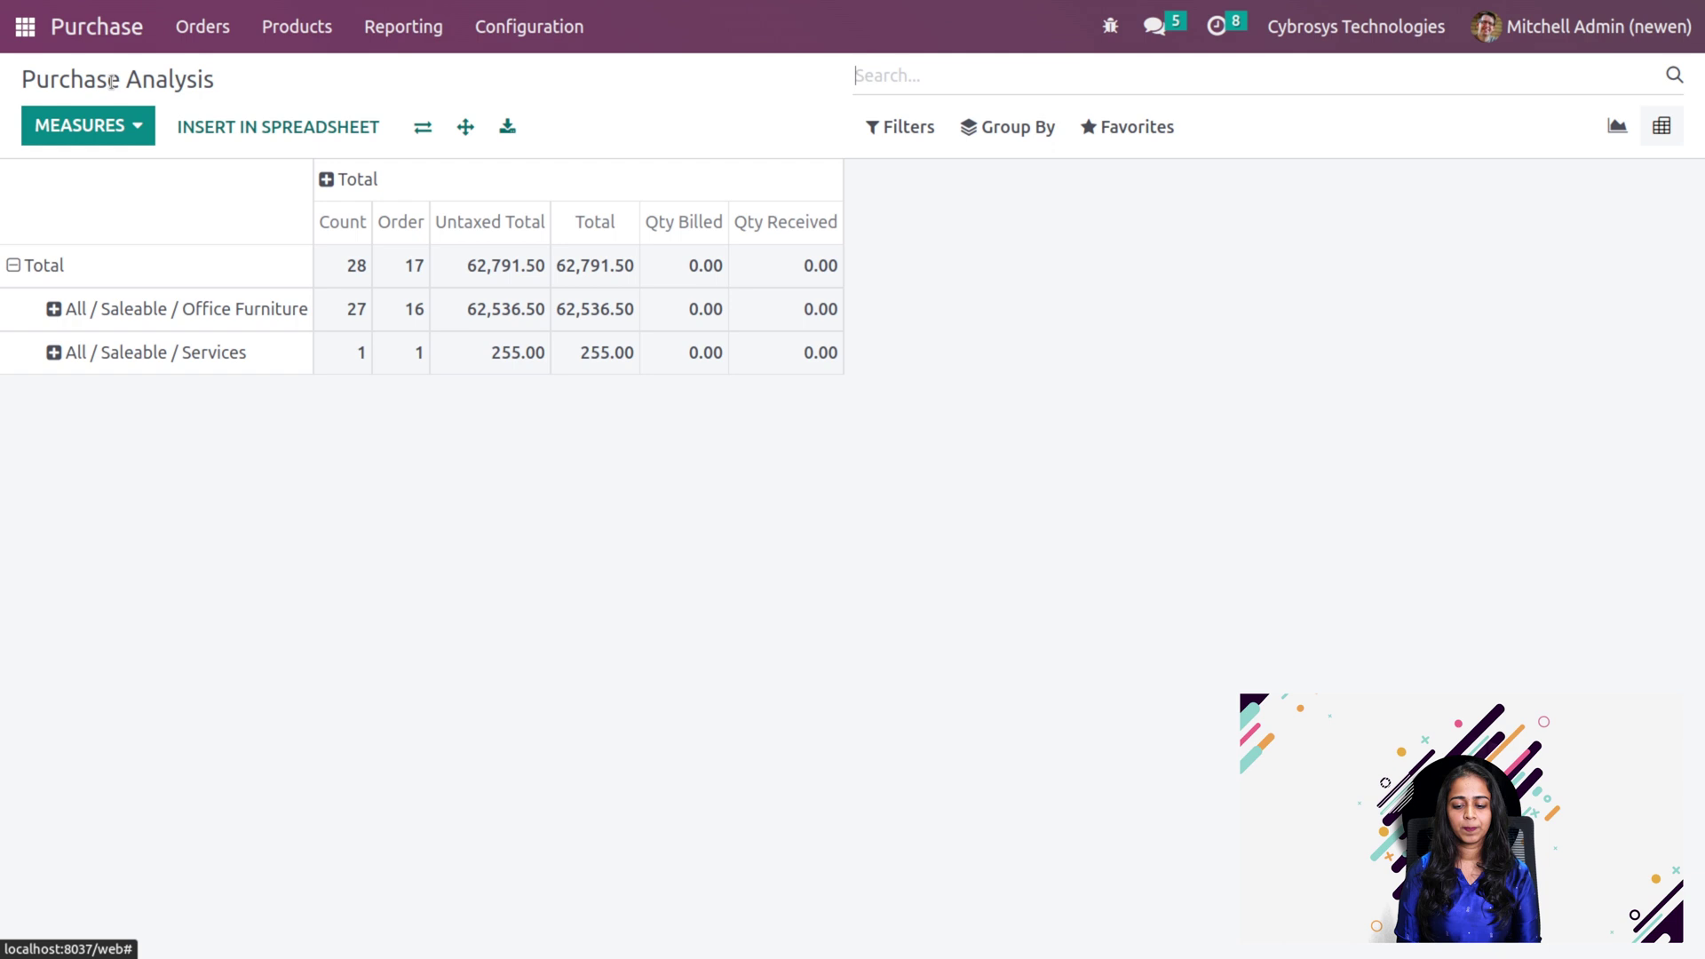
{"action": "left_click", "coordinate": [904, 140]}
{"action": "mouse_move", "coordinate": [1100, 127]}
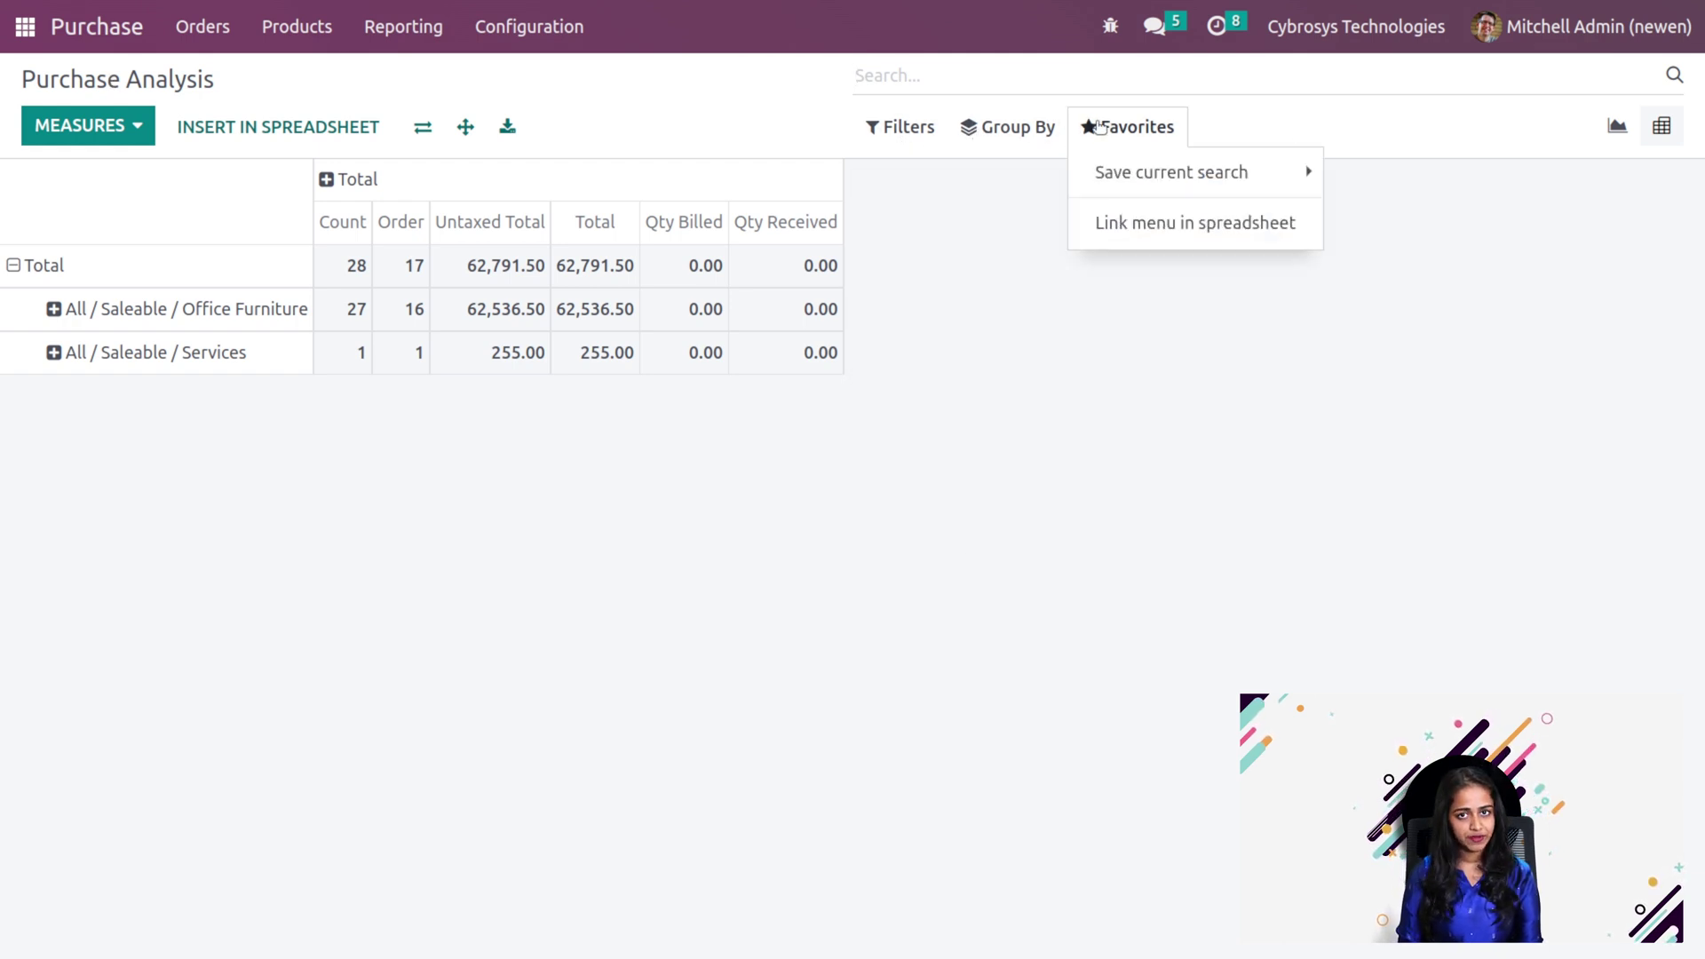